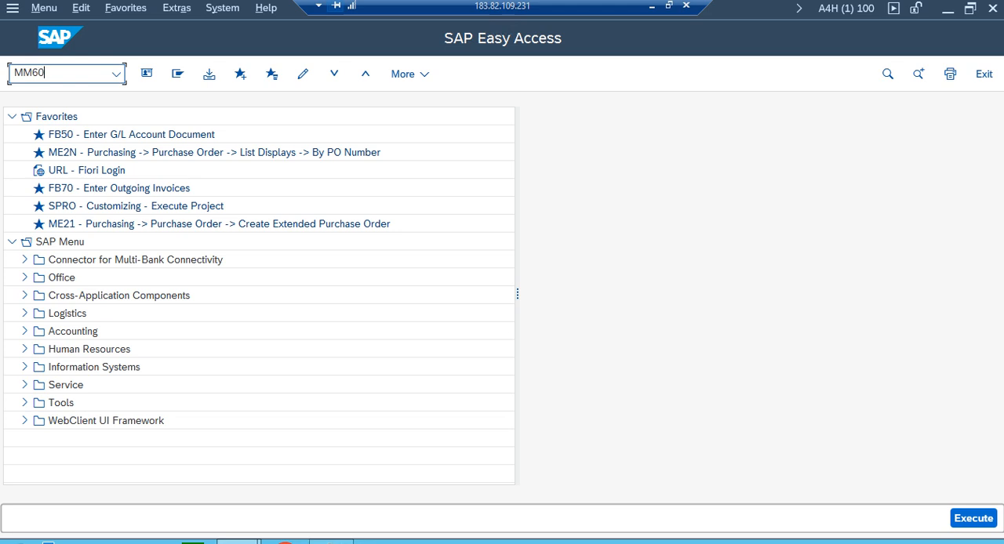
# Open the MM60 Materials List and run it for plants ZP01 to ZP11.
pyautogui.press('Return')
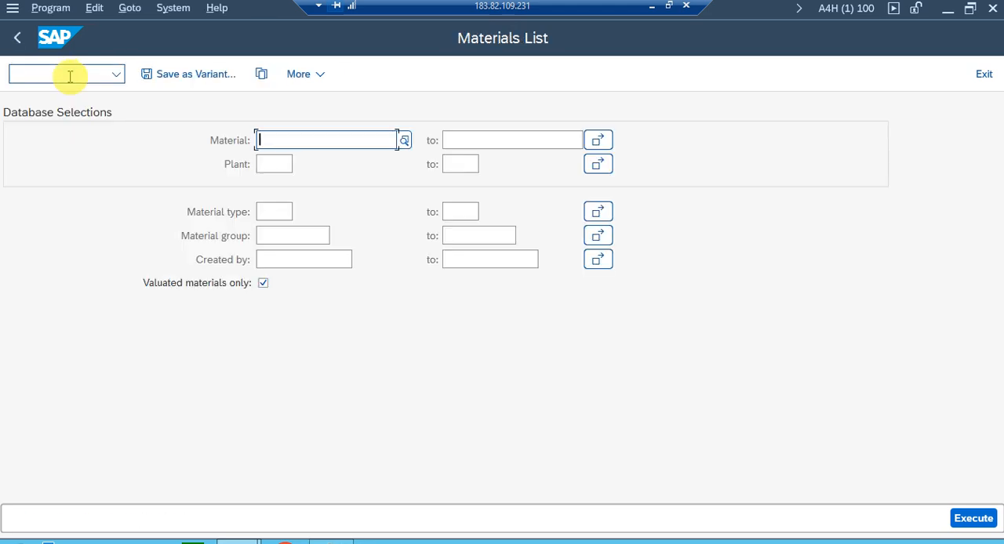
pyautogui.click(285, 164)
pyautogui.write('Z')
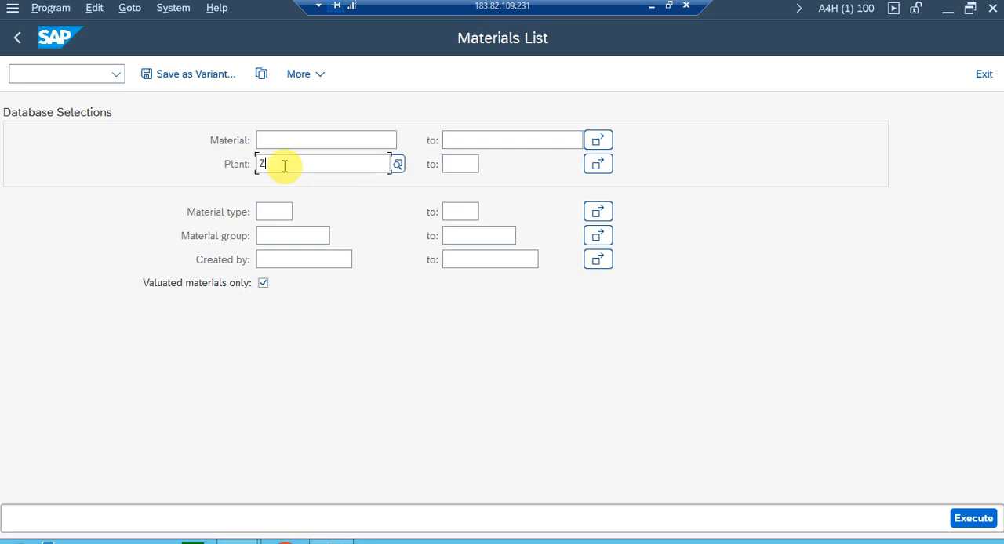
pyautogui.write('P01')
pyautogui.press('Tab')
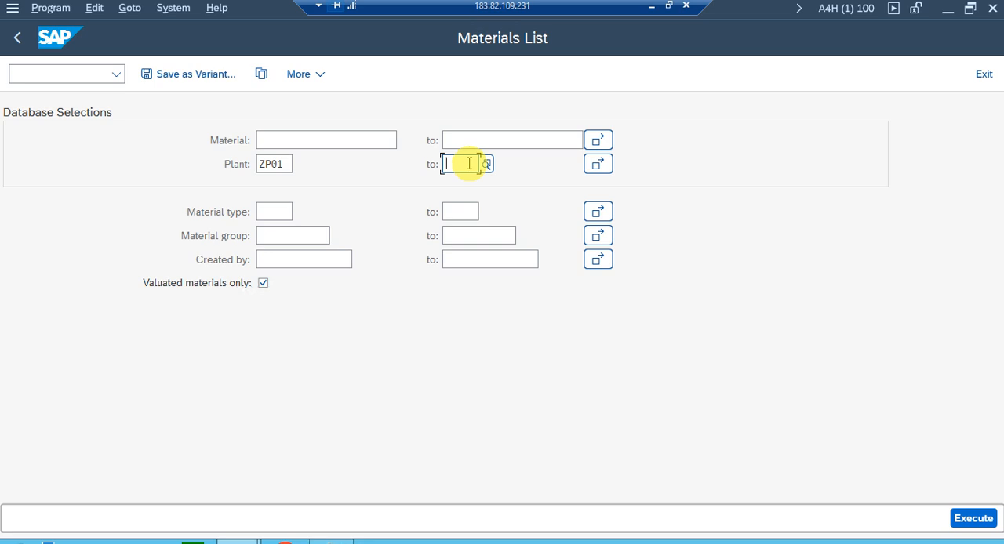
pyautogui.write('ZP11')
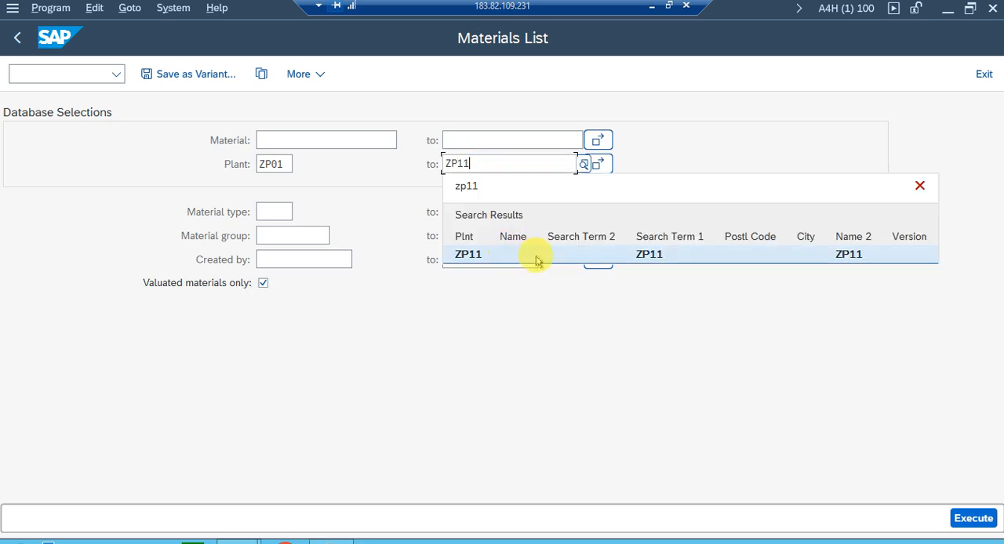
pyautogui.click(580, 390)
pyautogui.click(970, 517)
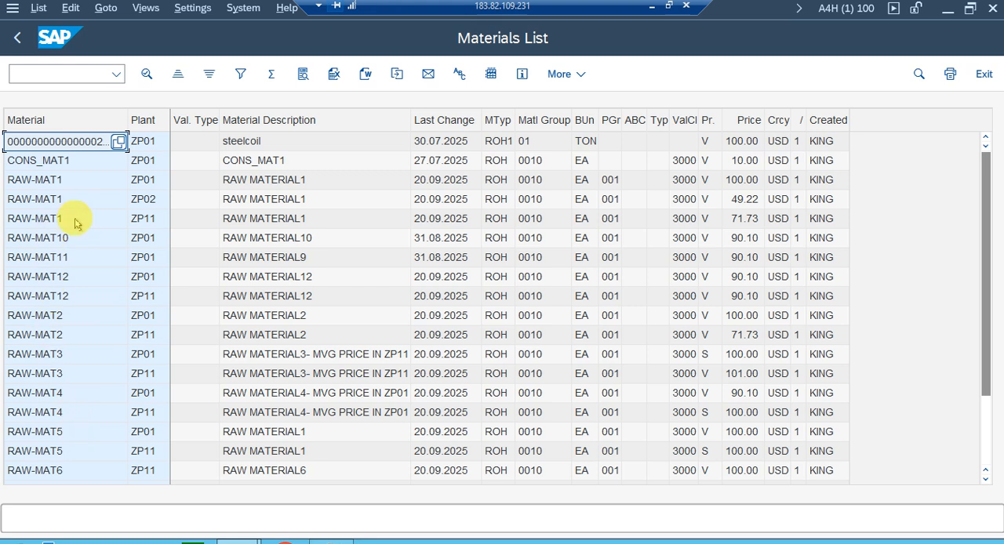
# Pick RAW-MAT6 from the list and record its material and plant ZP11 in Notepad, followed by a VENDOR: label.
pyautogui.click(82, 471)
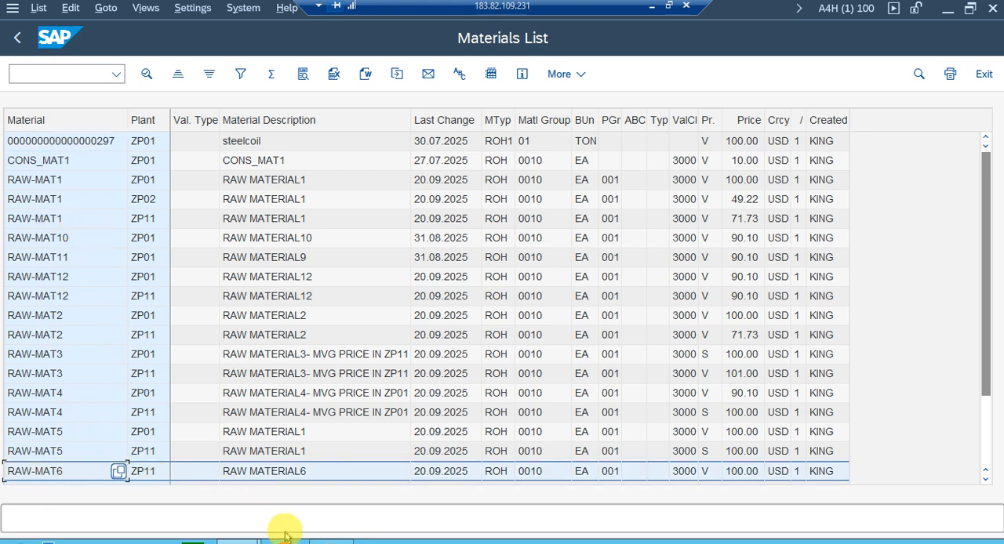
pyautogui.click(331, 538)
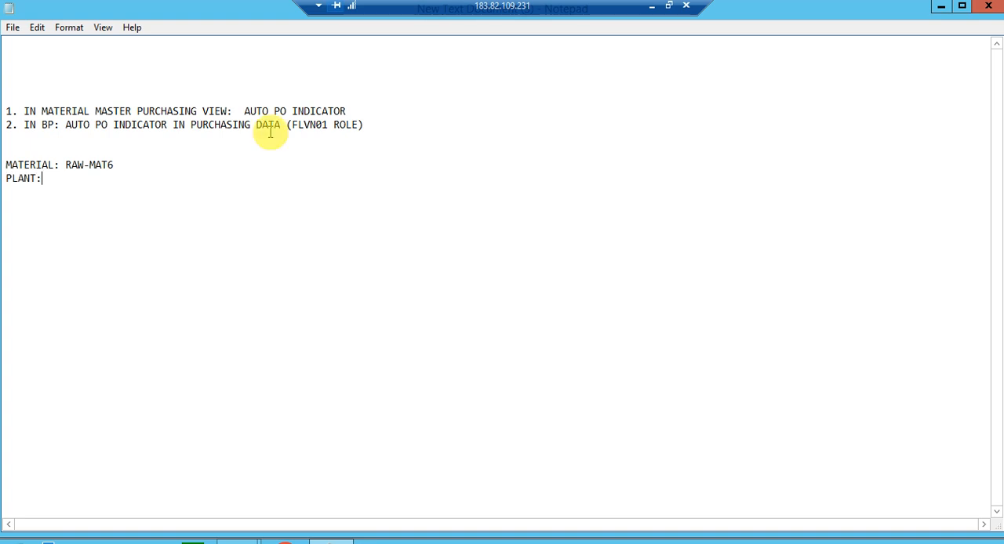
pyautogui.click(237, 542)
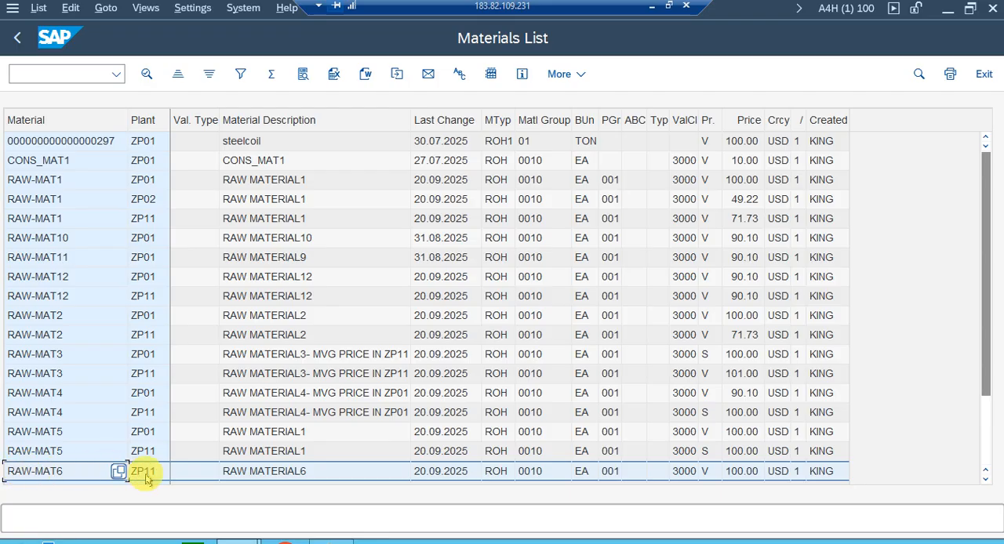
pyautogui.hotkey('alt', 'Tab')
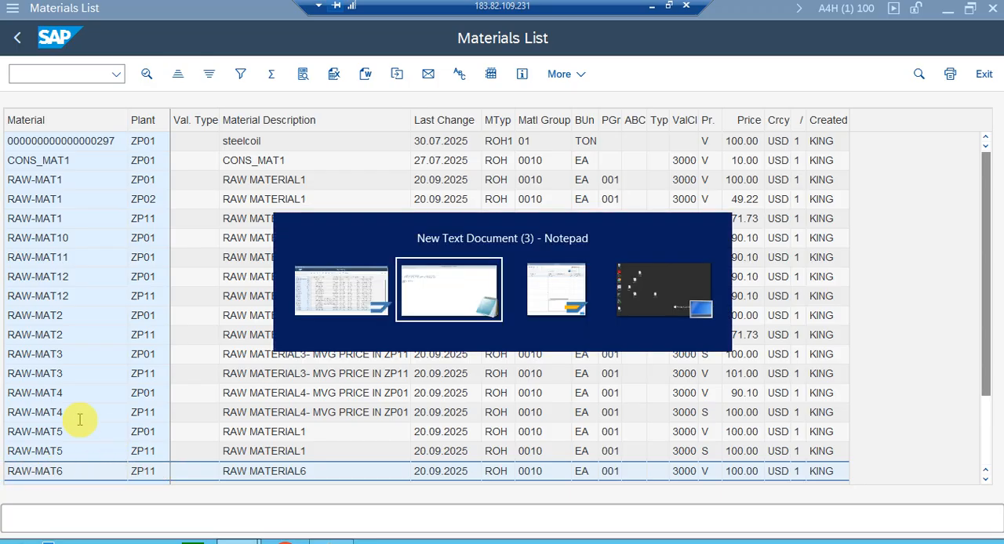
pyautogui.write('ZP11')
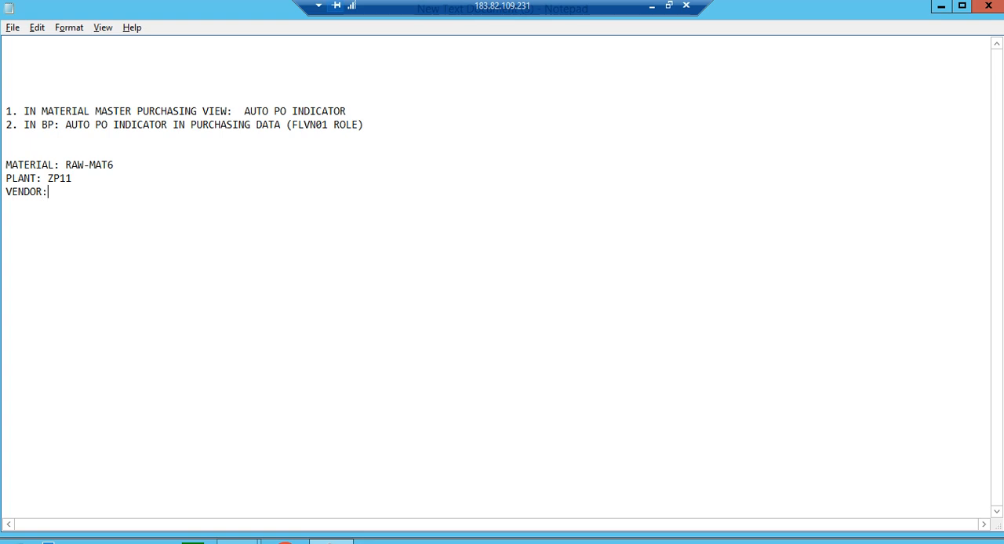
# Switch to SAP, open General Table Display in a new session and load the fields of table LFM1.
pyautogui.hotkey('alt', 'Tab')
pyautogui.click(48, 69)
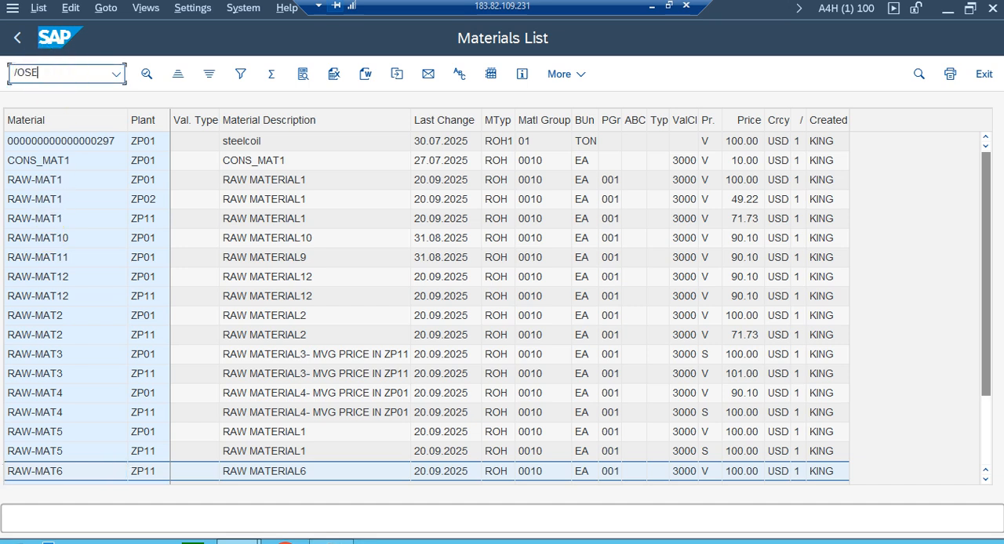
pyautogui.press('Return')
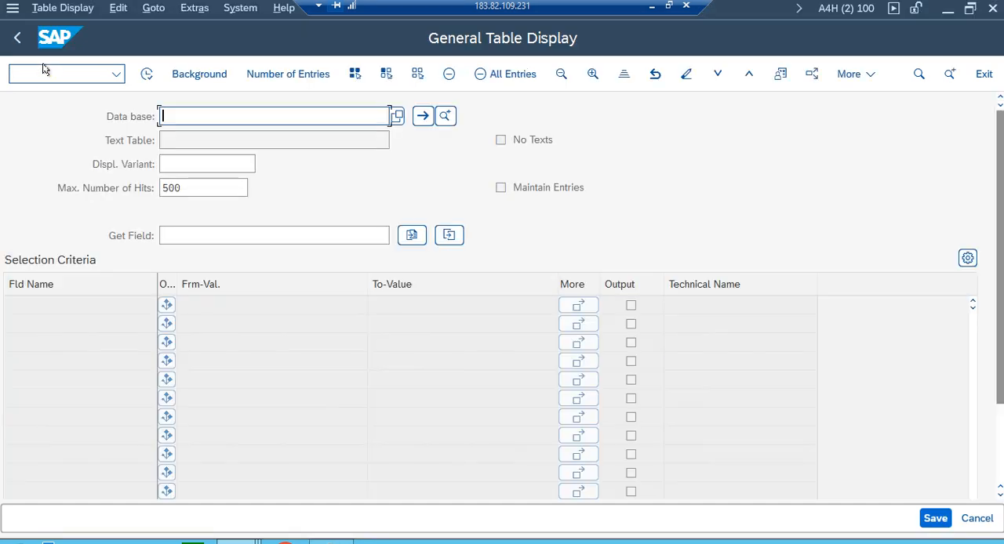
pyautogui.write('LF')
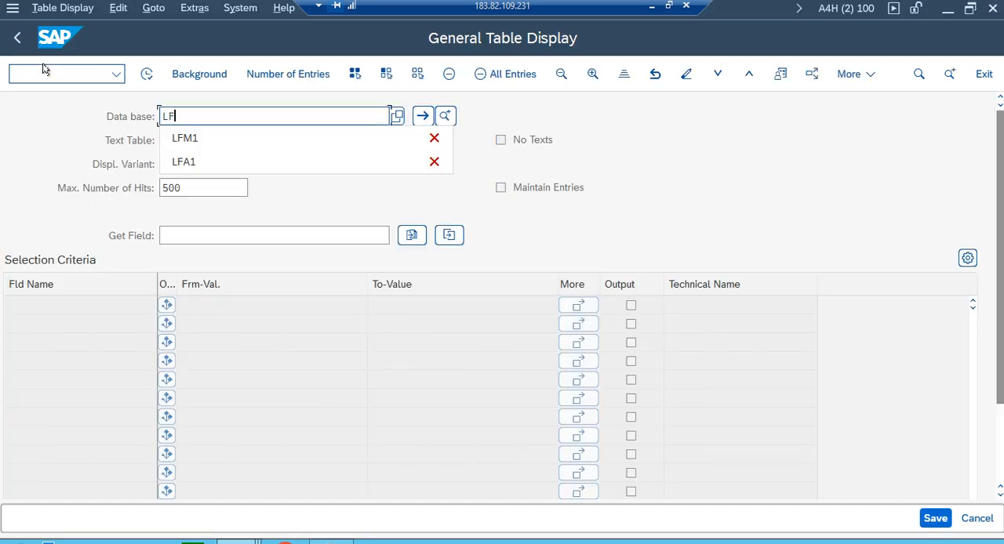
pyautogui.write('M1')
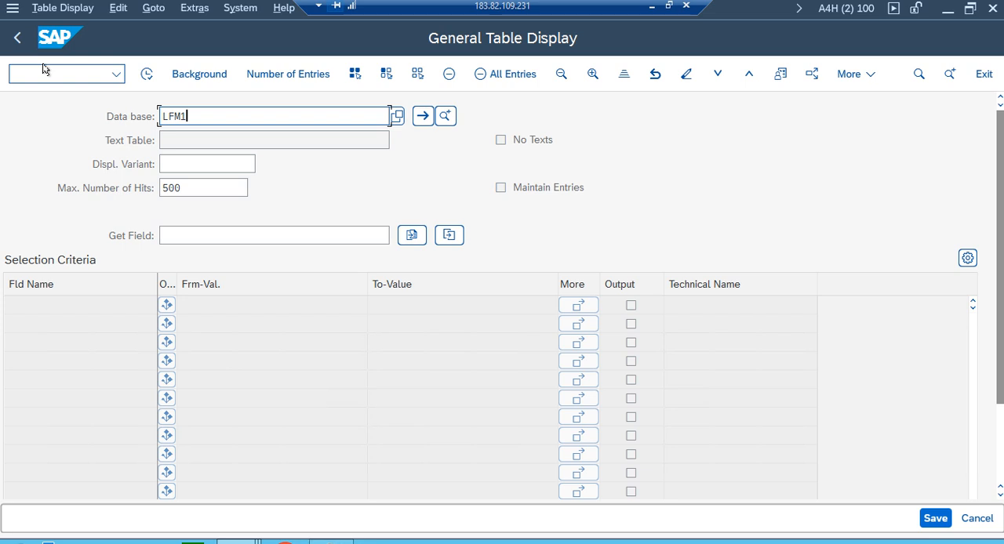
pyautogui.press('Return')
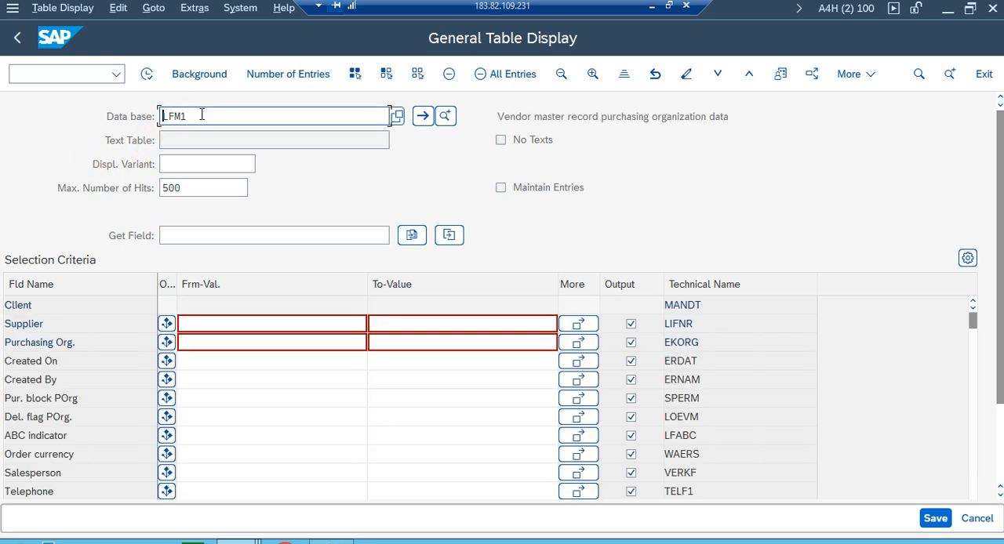
# List the LFM1 entries for purchasing organization ZP01 and widen the Supplier column.
pyautogui.click(192, 341)
pyautogui.write('ZP01')
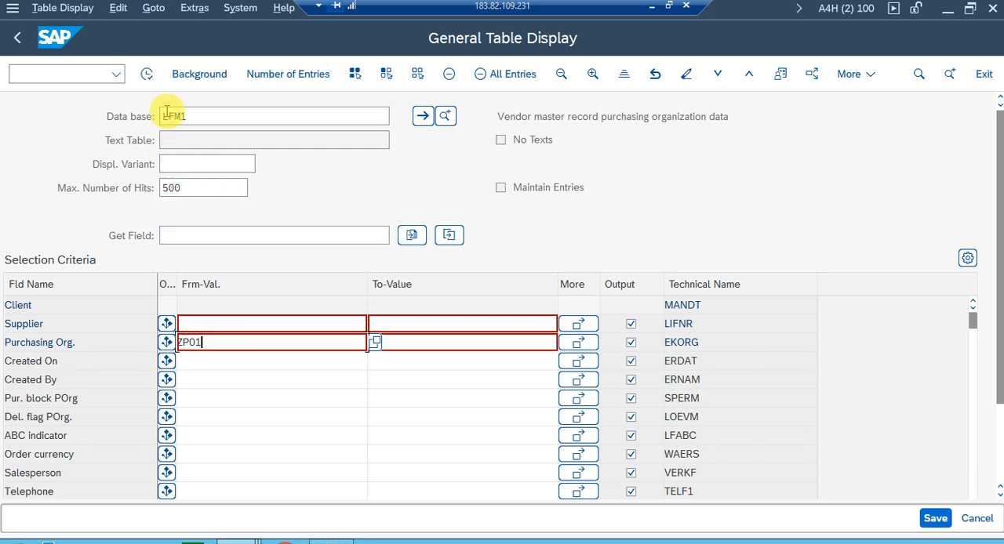
pyautogui.click(146, 74)
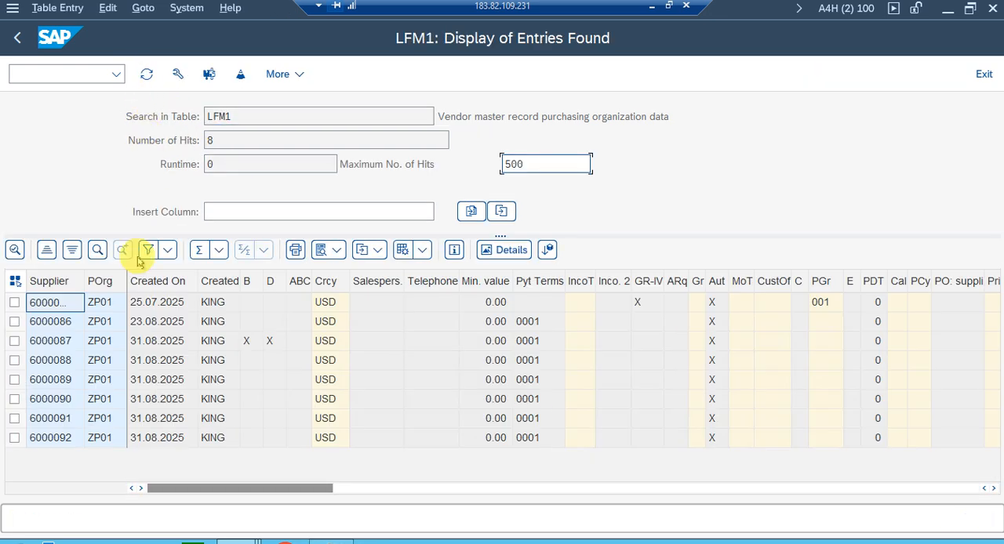
pyautogui.moveTo(79, 283); pyautogui.dragTo(104, 283)
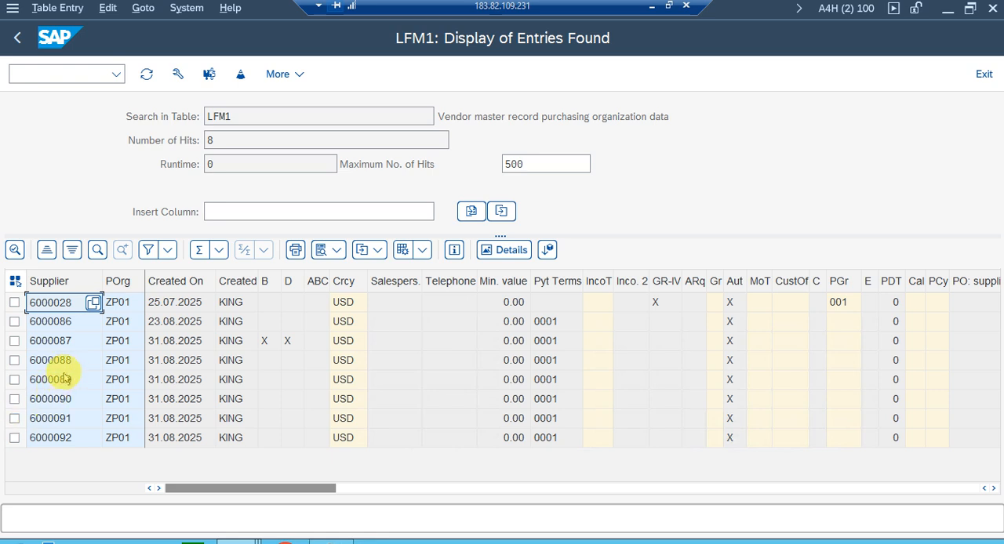
# Record the second listed supplier's number as the vendor in Notepad and add the heading TEST DATA: above the material line.
pyautogui.click(57, 327)
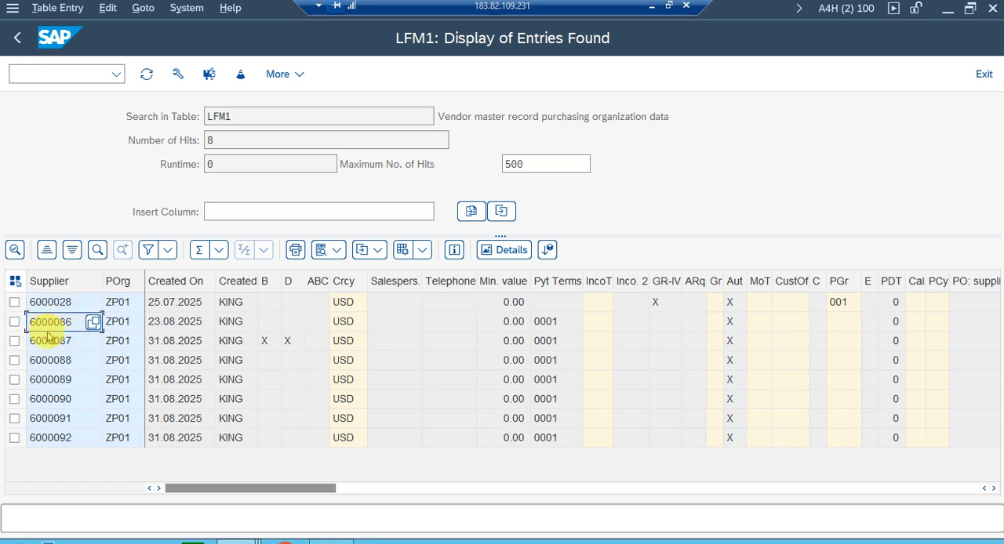
pyautogui.hotkey('alt', 'Tab')
pyautogui.hotkey('alt', 'Tab')
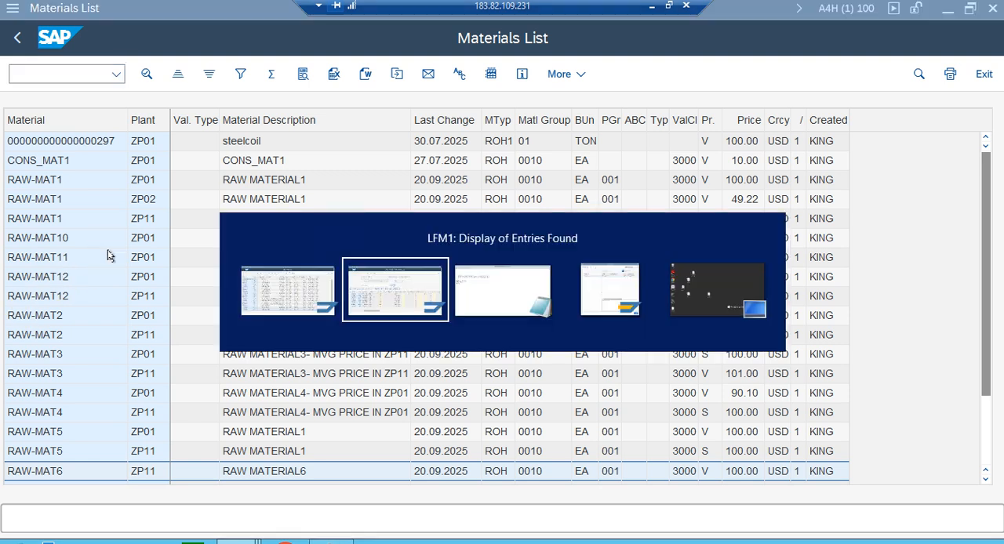
pyautogui.hotkey('alt', 'Tab')
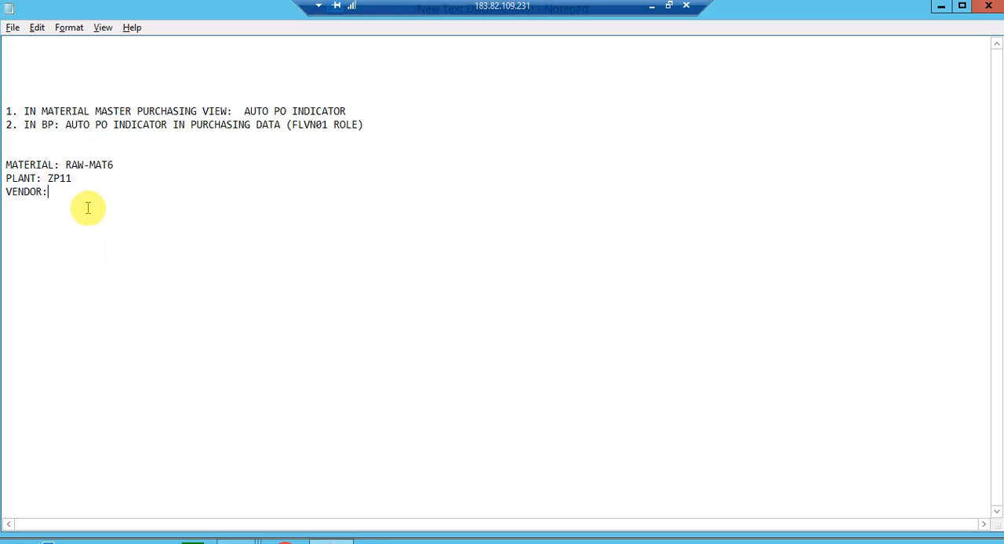
pyautogui.write('6000086')
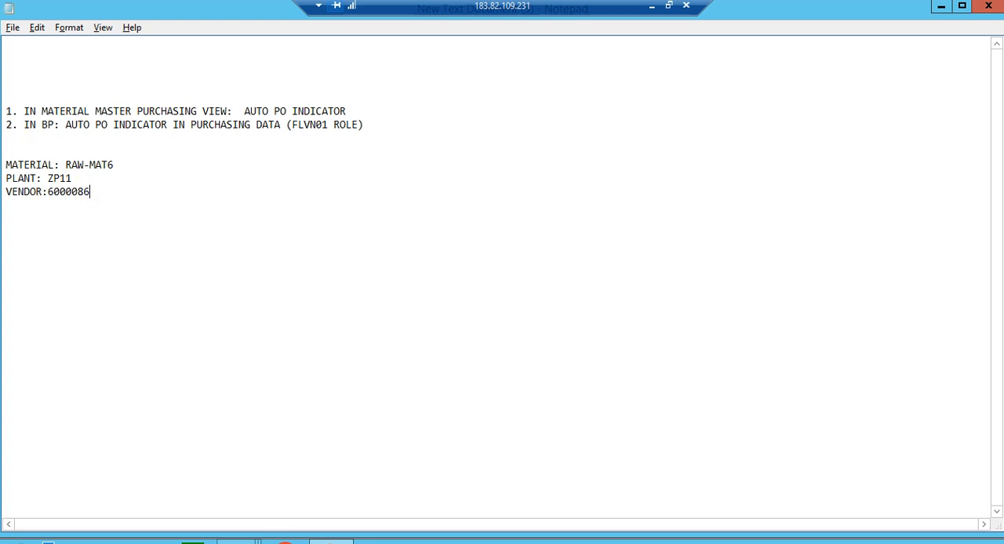
pyautogui.click(9, 147)
pyautogui.click(96, 193)
pyautogui.moveTo(23, 111); pyautogui.dragTo(410, 122)
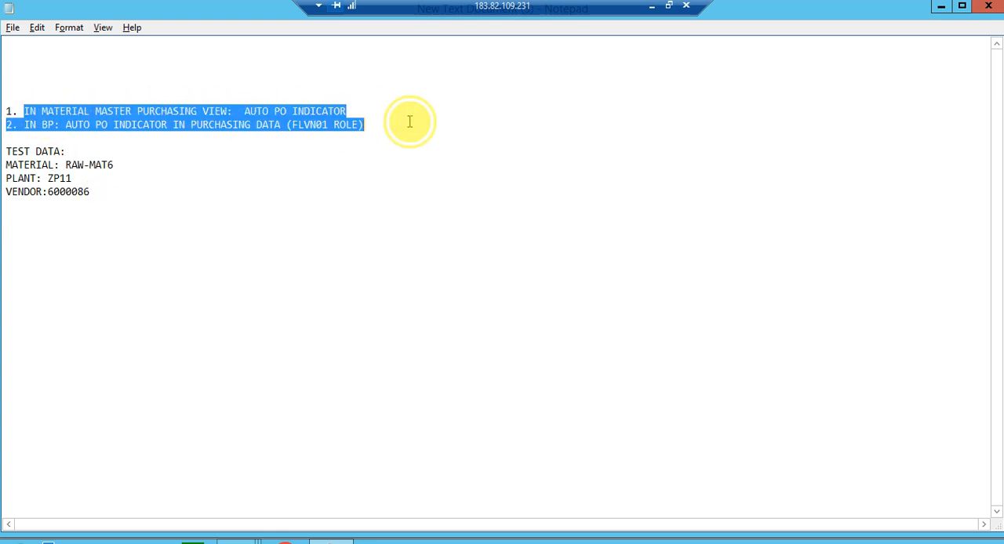
pyautogui.click(24, 233)
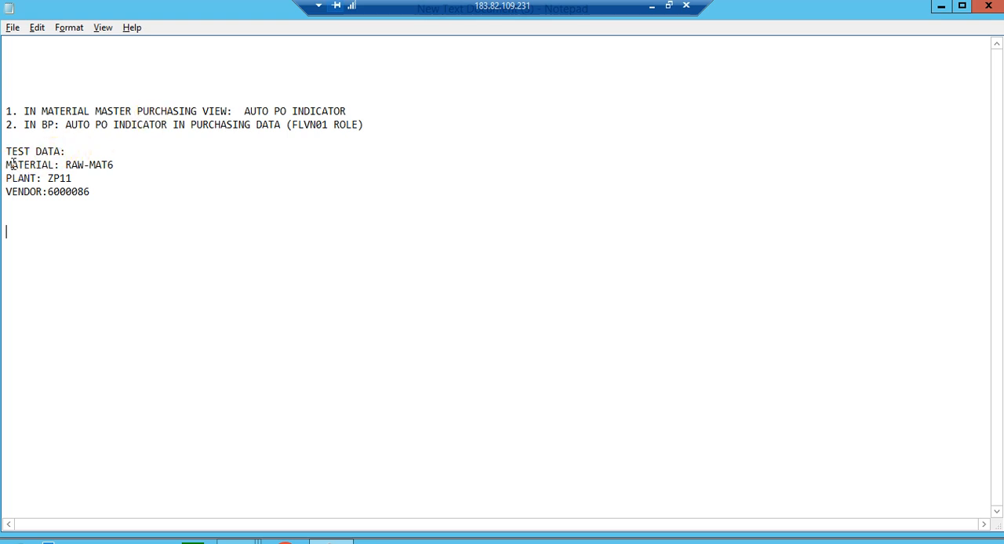
pyautogui.moveTo(11, 165); pyautogui.dragTo(54, 165)
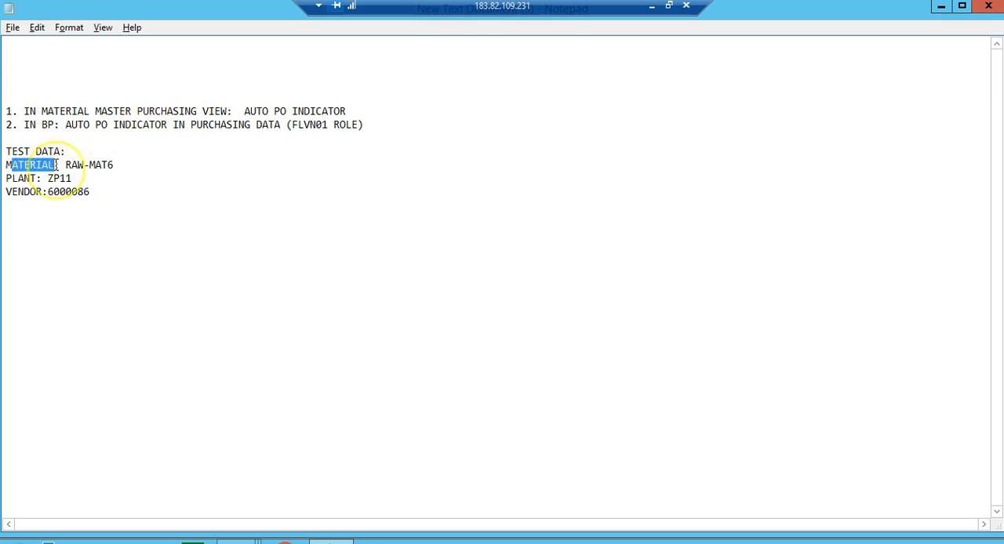
pyautogui.moveTo(18, 191); pyautogui.dragTo(84, 193)
pyautogui.click(50, 229)
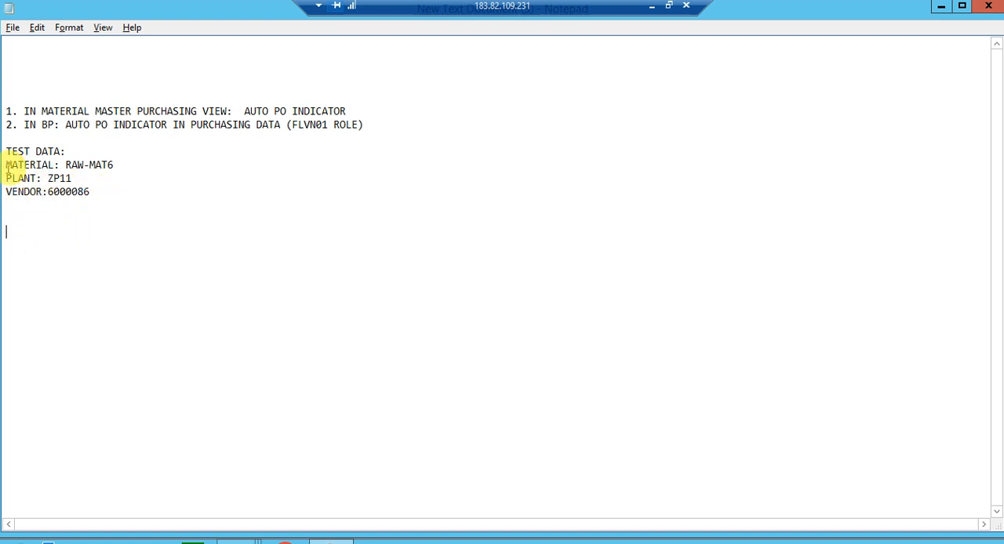
pyautogui.moveTo(7, 165); pyautogui.dragTo(79, 165)
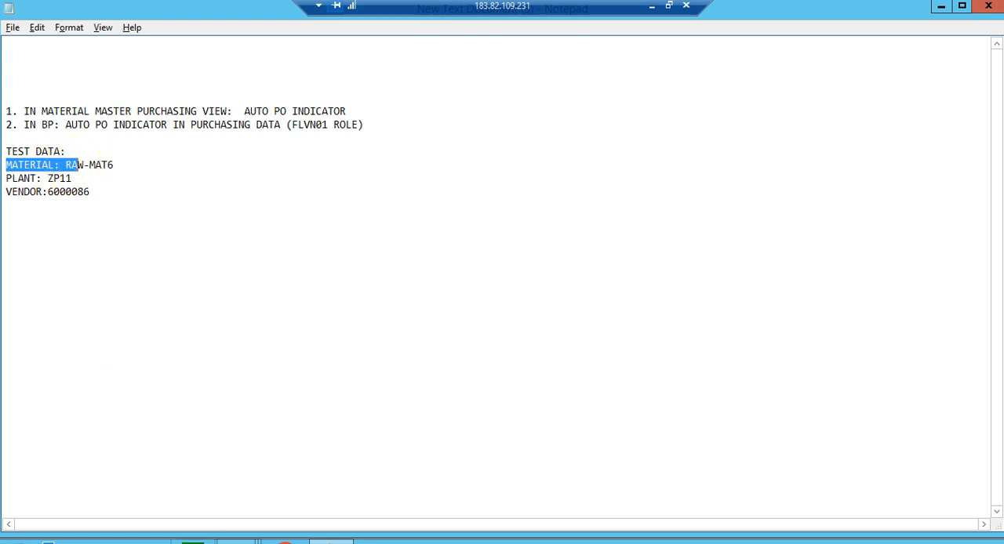
# Switch back to SAP, leaving the LFM1 table display, and open Display Material for RAW-MAT6.
pyautogui.moveTo(234, 539)
pyautogui.click(362, 488)
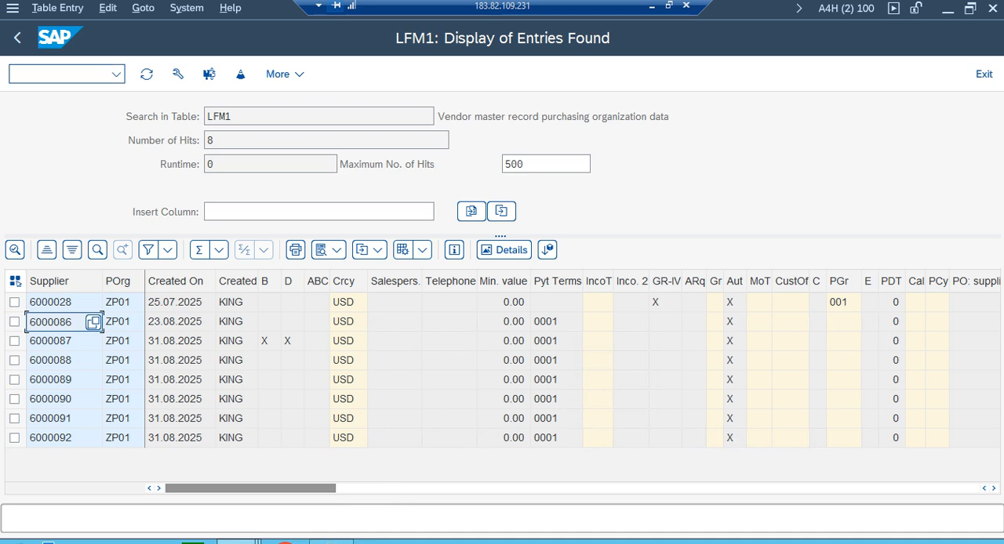
pyautogui.click(16, 38)
pyautogui.click(15, 36)
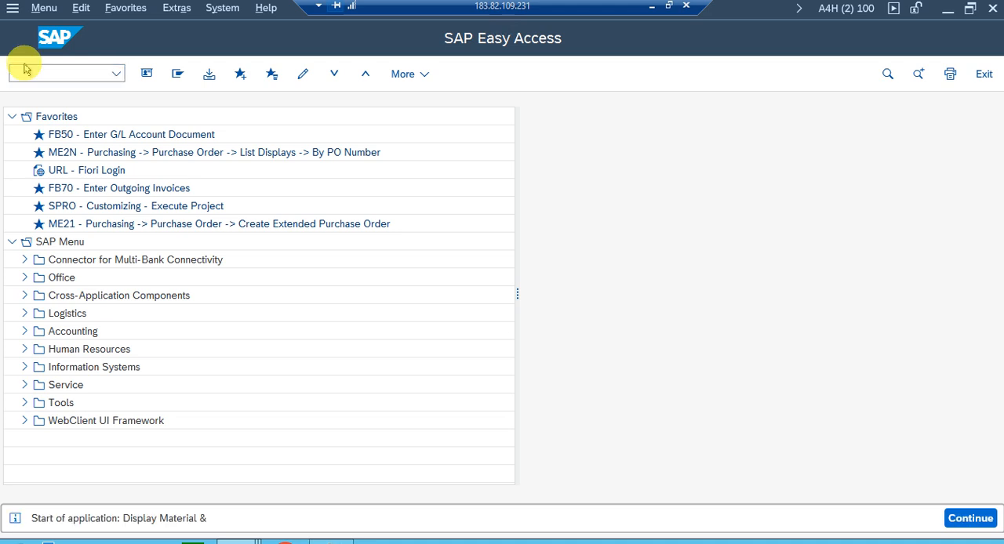
pyautogui.press('Return')
pyautogui.write('RAW-MAT6')
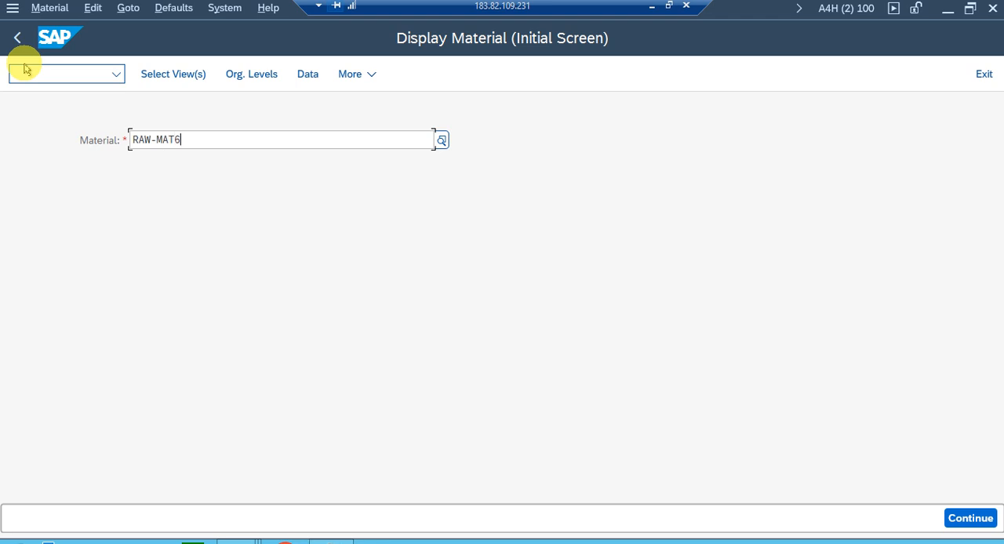
# Display the Purchasing view of RAW-MAT6 for plant ZP11.
pyautogui.click(148, 77)
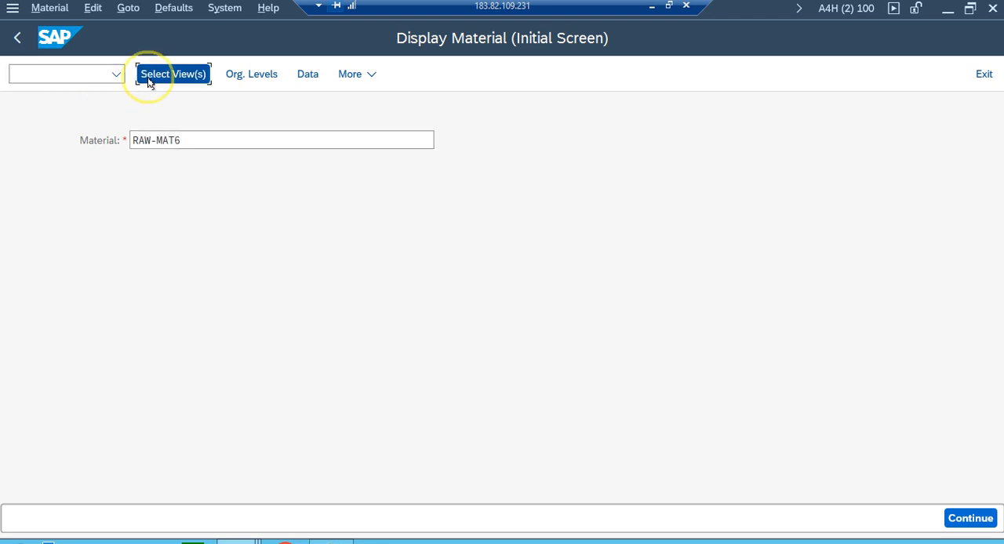
pyautogui.click(319, 193)
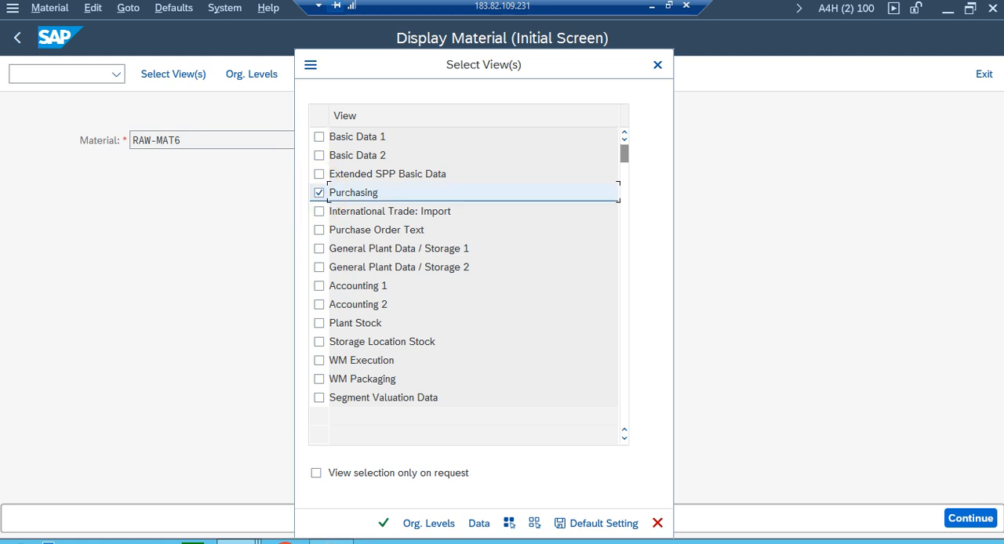
pyautogui.click(428, 524)
pyautogui.write('ZP11')
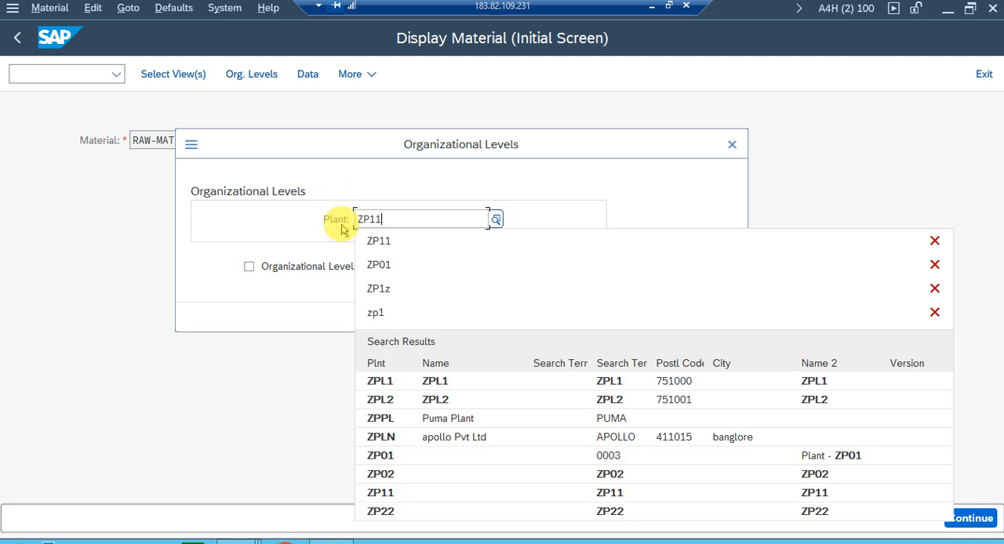
pyautogui.click(375, 241)
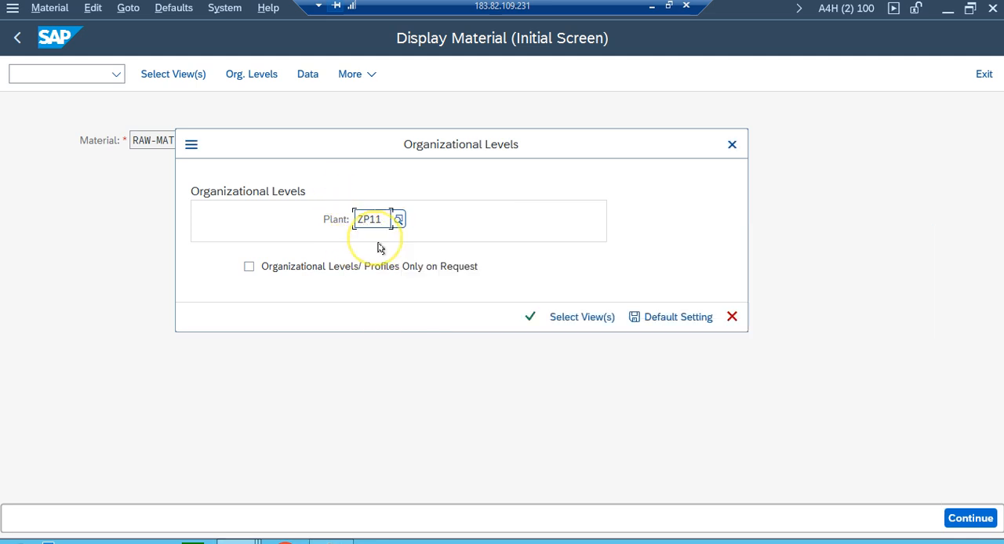
pyautogui.click(525, 316)
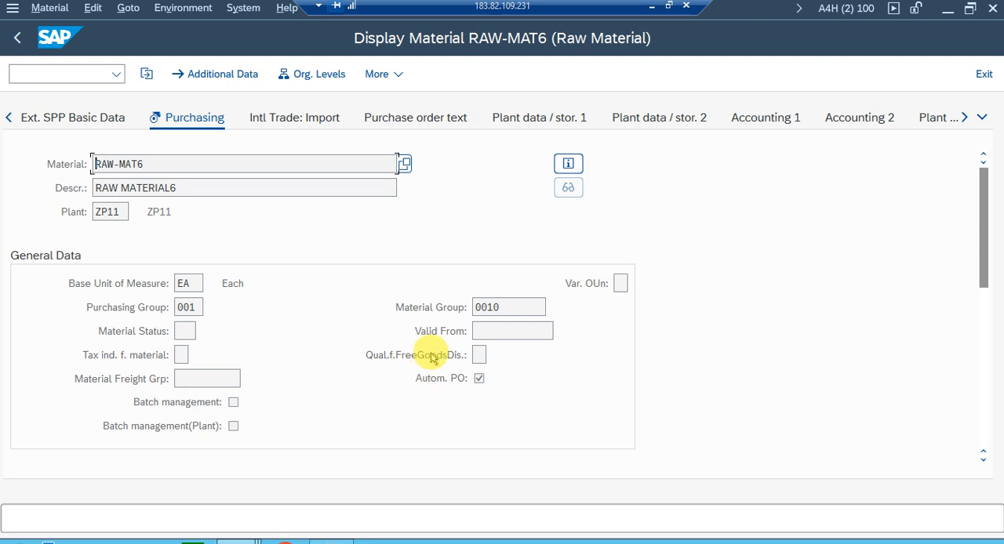
# Check the Autom. PO indicator in the General Data section of the material's Purchasing view.
pyautogui.click(478, 379)
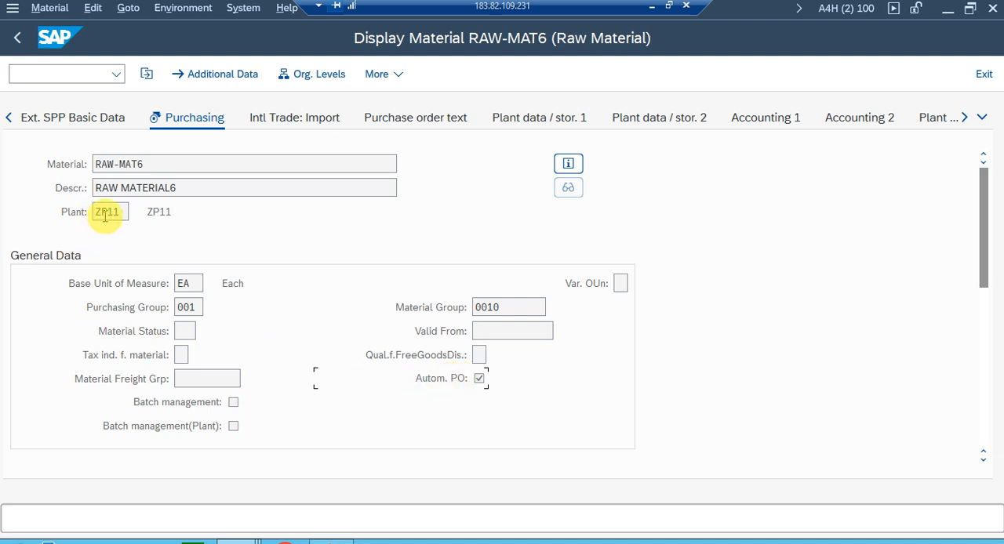
pyautogui.click(479, 377)
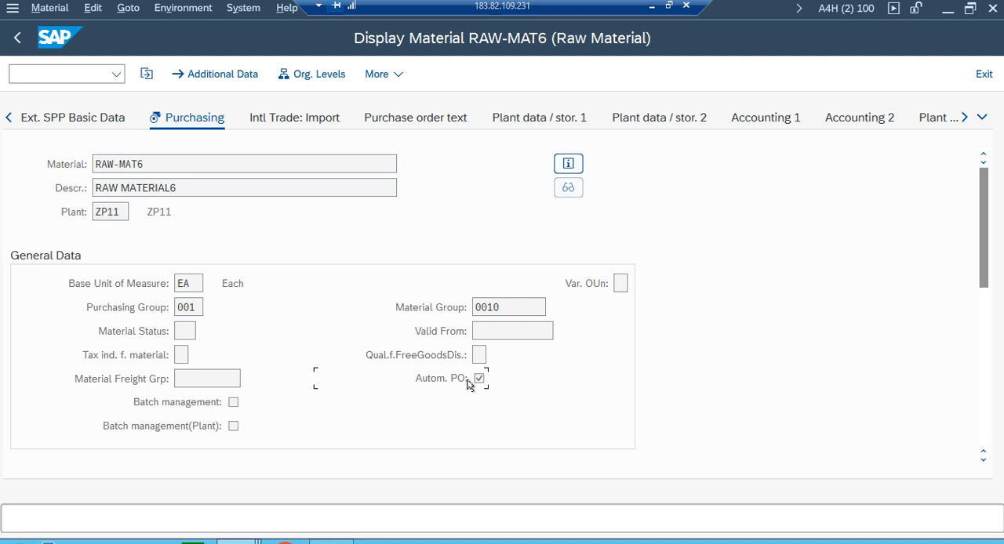
pyautogui.click(466, 385)
# Start General Table Display in a new session with /OSE16N and load table MARC.
pyautogui.moveTo(239, 541)
pyautogui.click(381, 476)
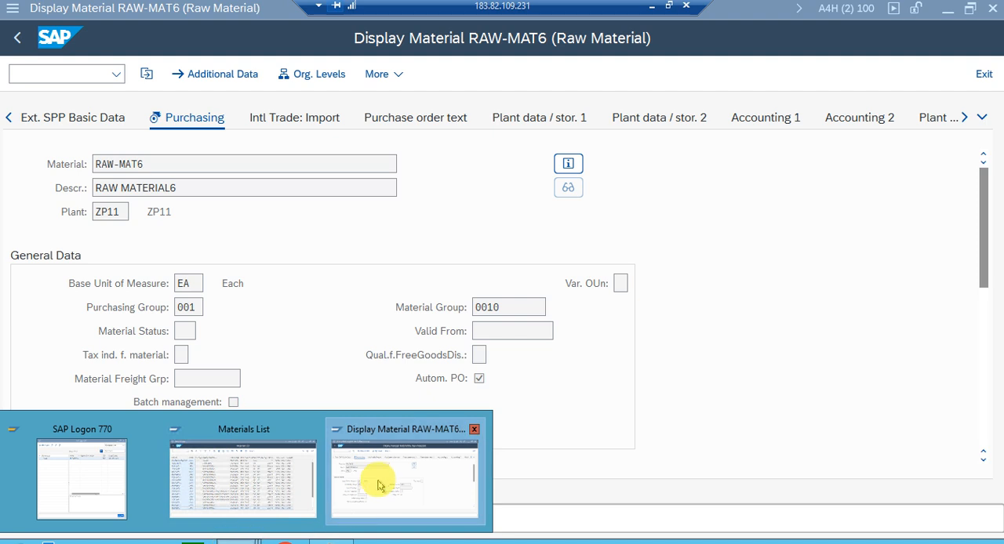
pyautogui.click(64, 71)
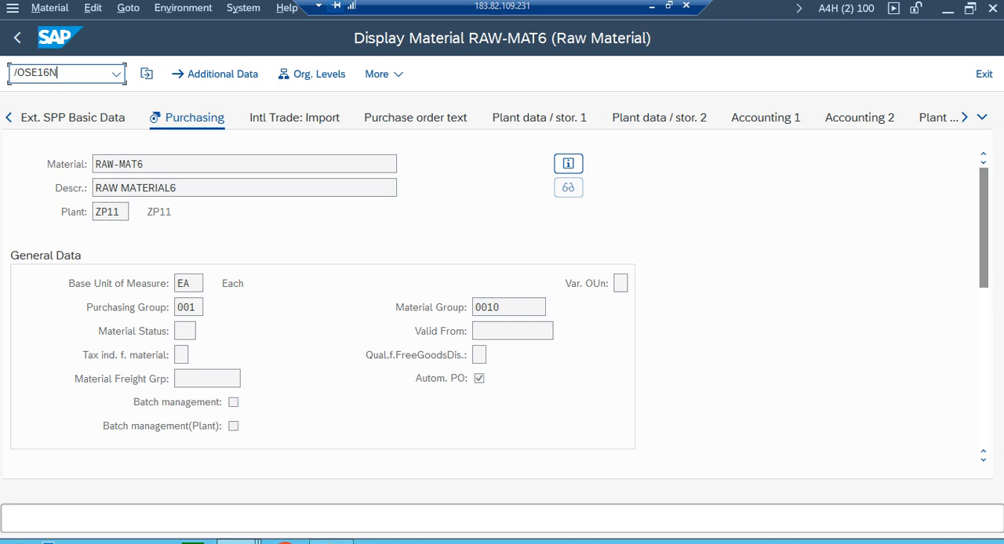
pyautogui.write('/OSE16N')
pyautogui.press('Return')
pyautogui.write('MARC')
pyautogui.press('Return')
# Set the selection criteria to material RAW-MAT6 and plant ZP11.
pyautogui.click(250, 322)
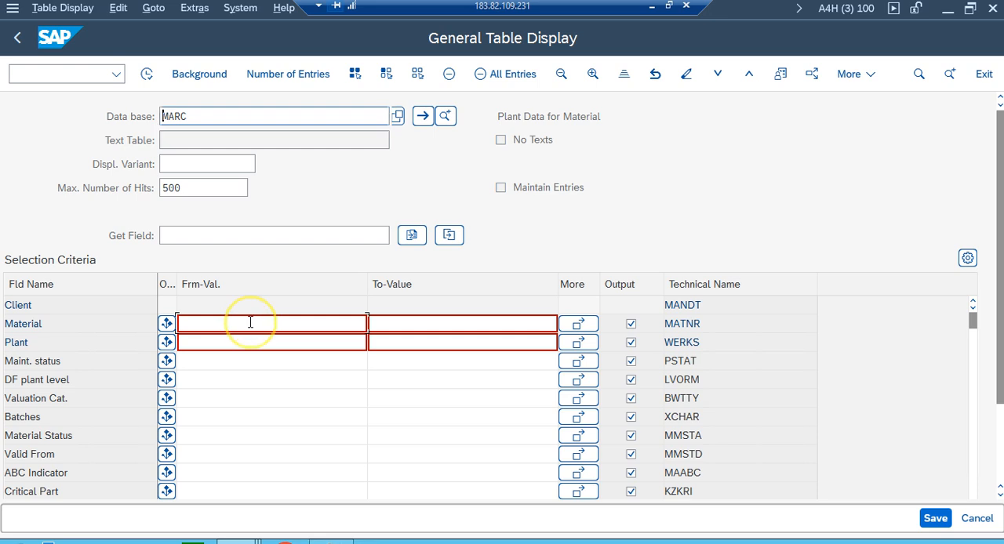
pyautogui.write('RAW-MAT5')
pyautogui.press('BackSpace')
pyautogui.write('6')
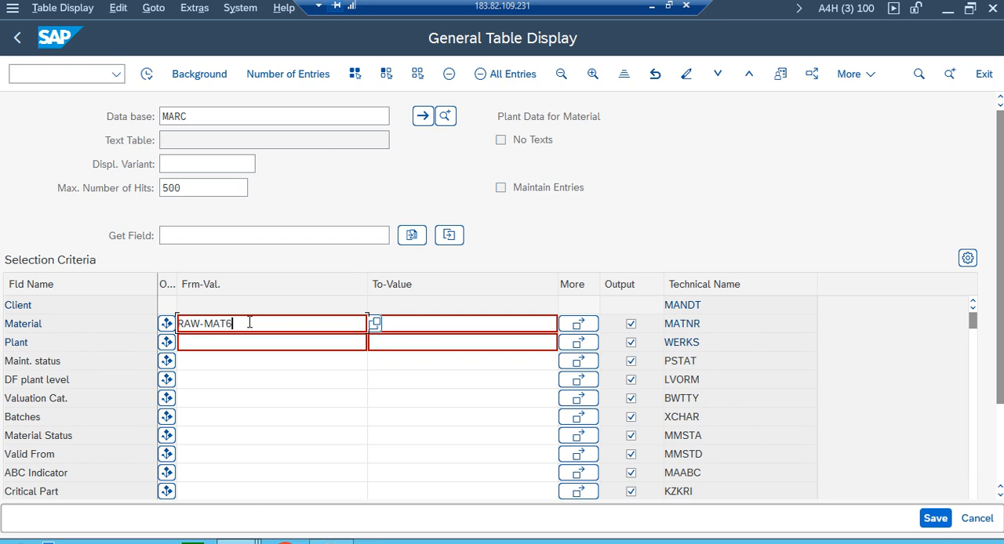
pyautogui.click(236, 338)
pyautogui.write('ZP11')
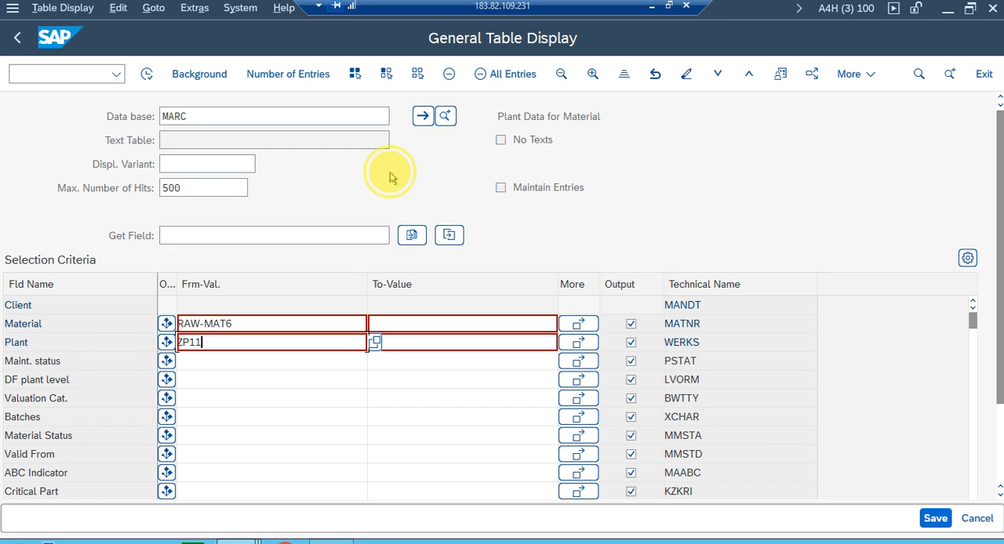
# Clear all output fields and include only Material and Plant in the output.
pyautogui.click(417, 72)
pyautogui.click(631, 324)
pyautogui.click(631, 342)
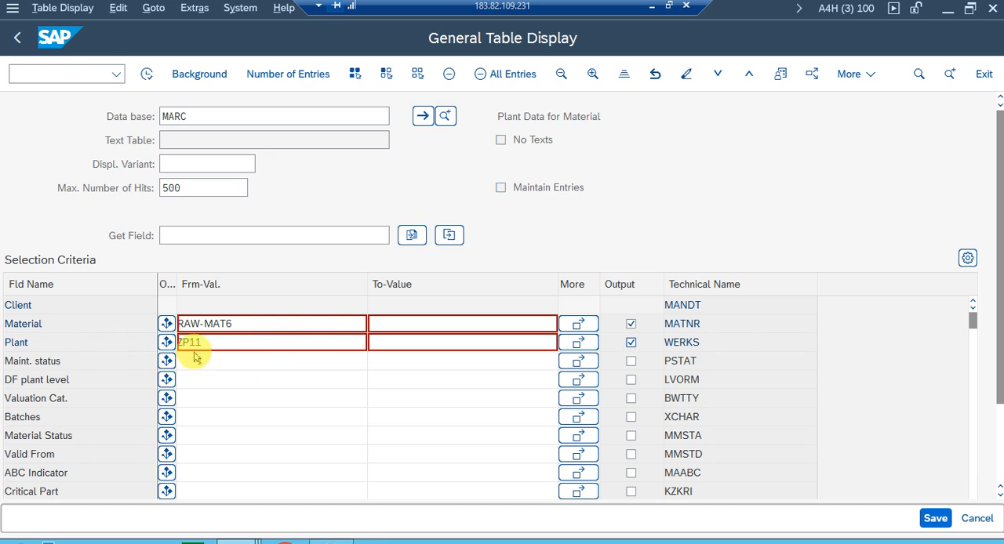
# Search the field names for AUTO up to the Autom. PO field (KAUTB) and include it in the output.
pyautogui.hotkey('ctrl', 'f')
pyautogui.write('AUTO')
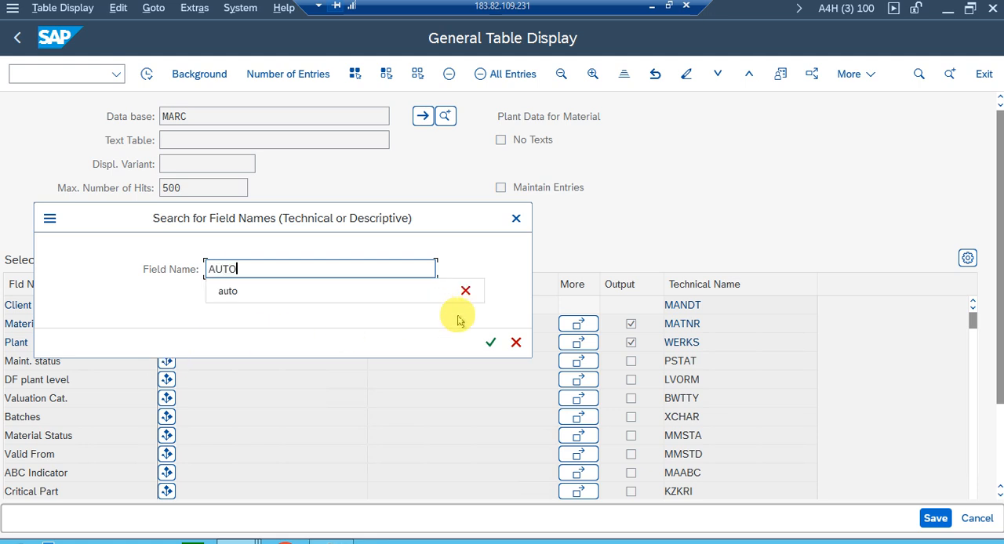
pyautogui.click(490, 342)
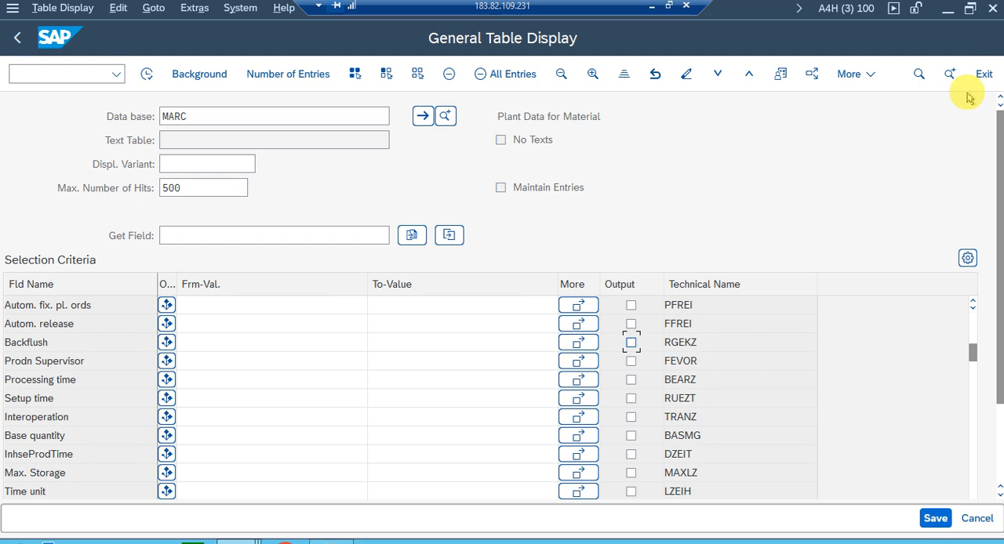
pyautogui.click(947, 74)
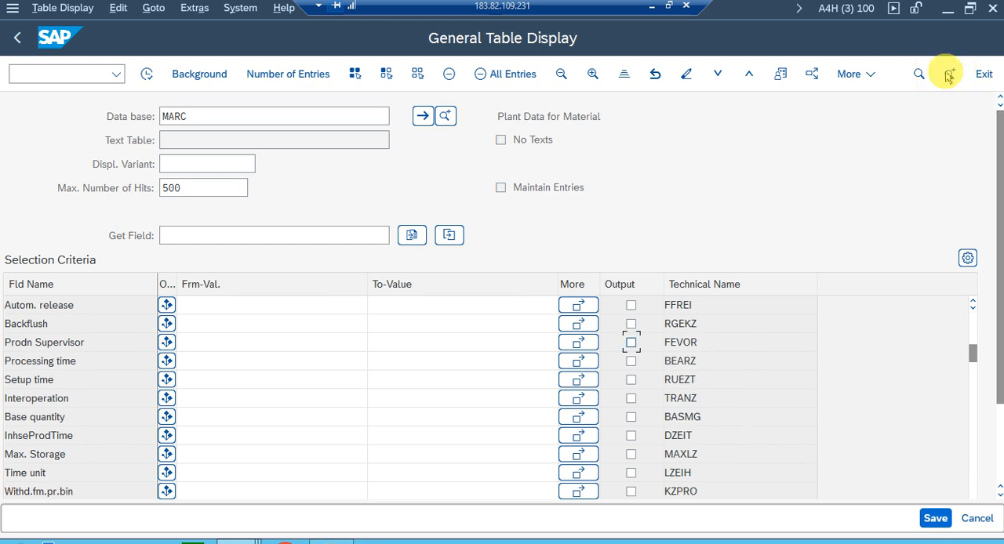
pyautogui.click(948, 74)
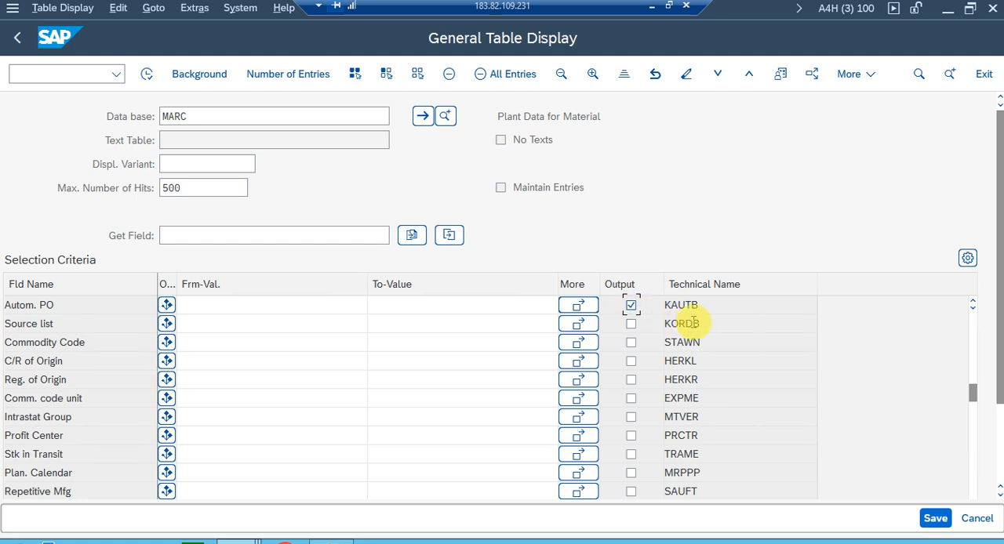
# Run the MARC selection and widen the Material and Autom. PO columns to check the indicator.
pyautogui.click(146, 74)
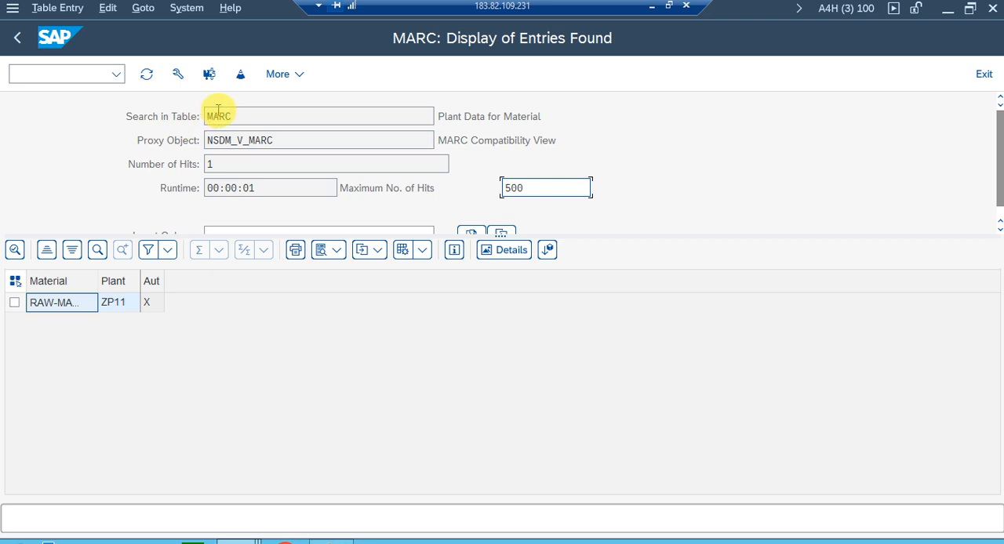
pyautogui.moveTo(164, 275); pyautogui.dragTo(177, 275)
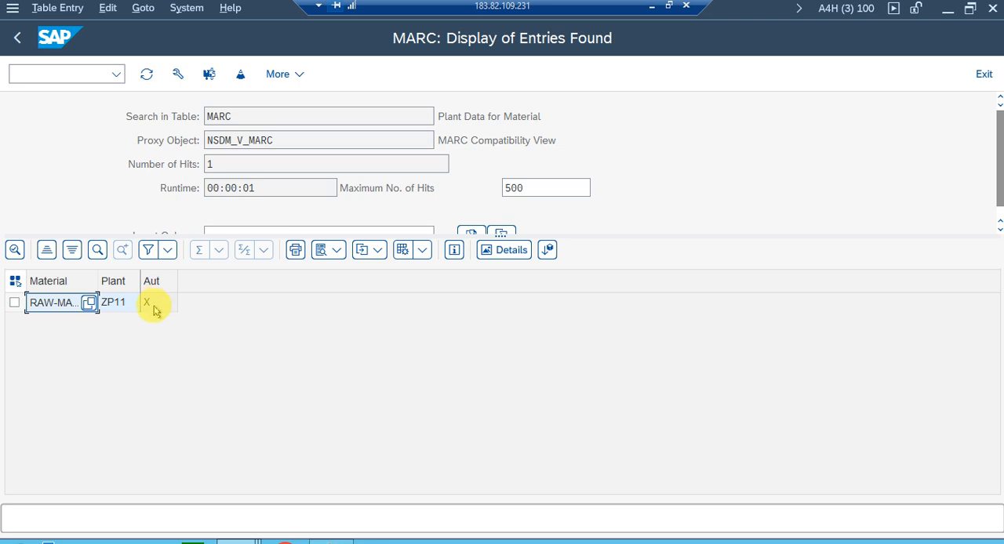
pyautogui.moveTo(109, 280); pyautogui.dragTo(117, 280)
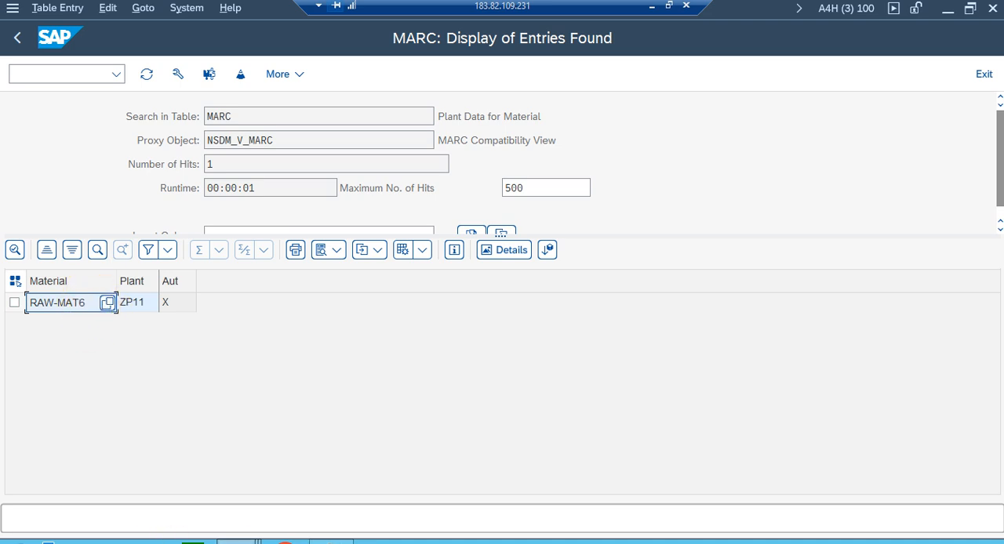
# Switch to Notepad, review the business partner prerequisite and copy the vendor number from the test data.
pyautogui.click(239, 539)
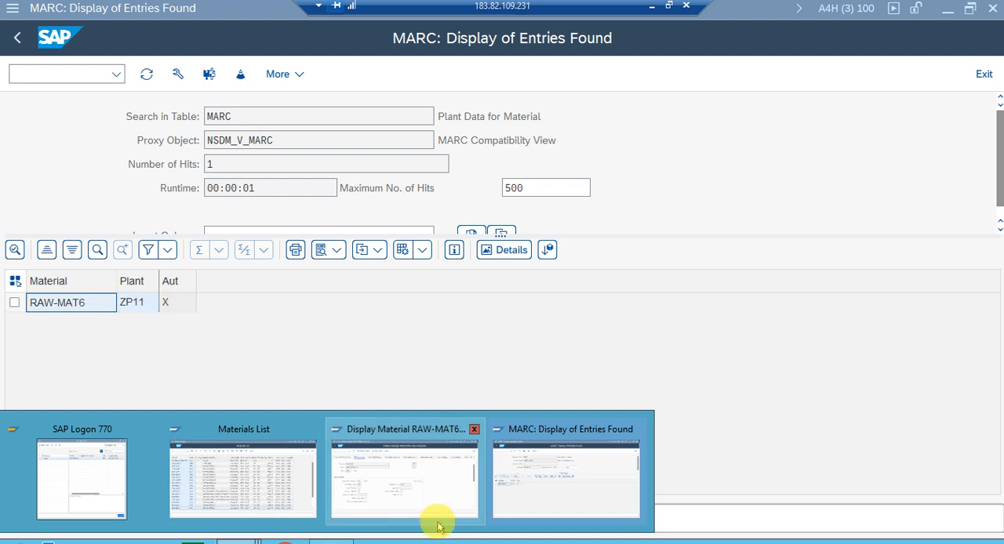
pyautogui.moveTo(439, 493)
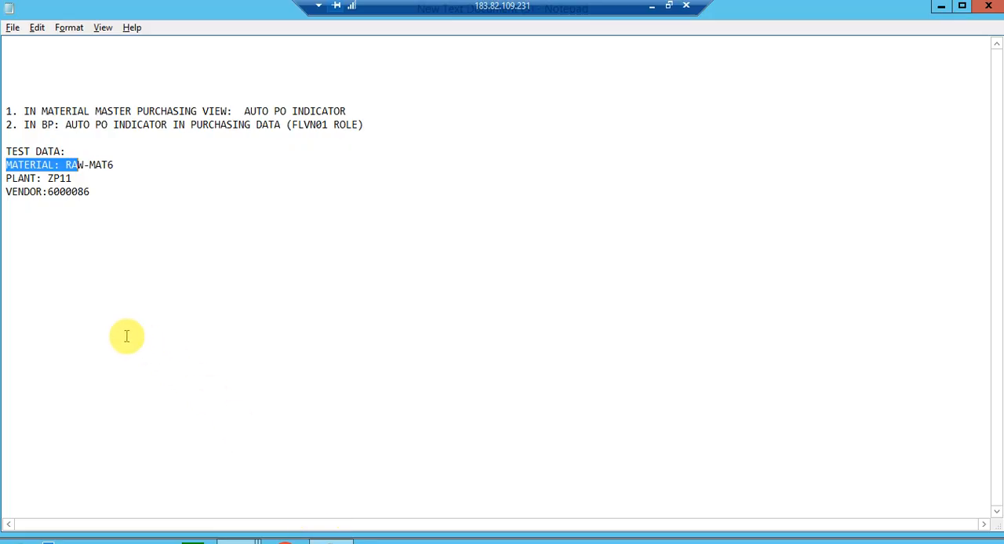
pyautogui.click(76, 238)
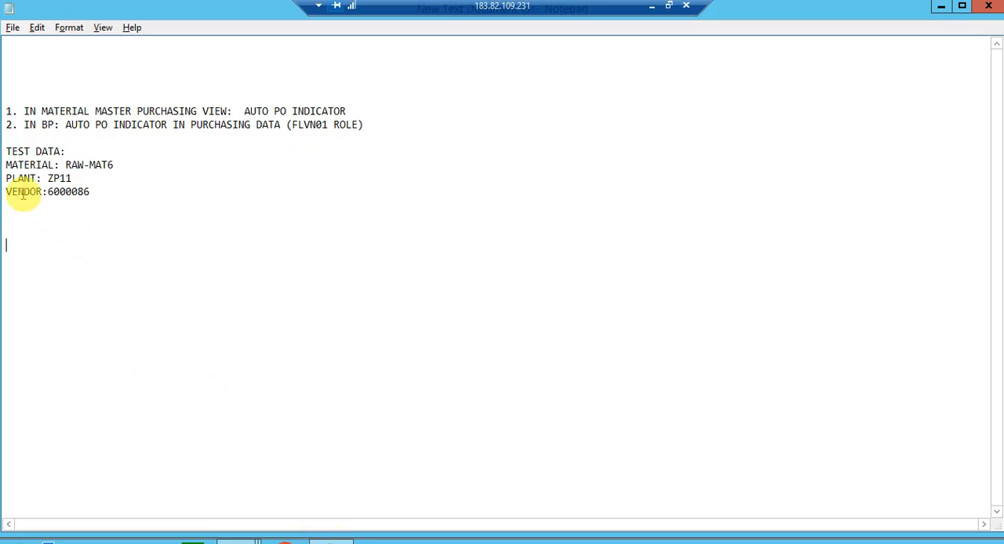
pyautogui.moveTo(24, 124); pyautogui.dragTo(195, 138)
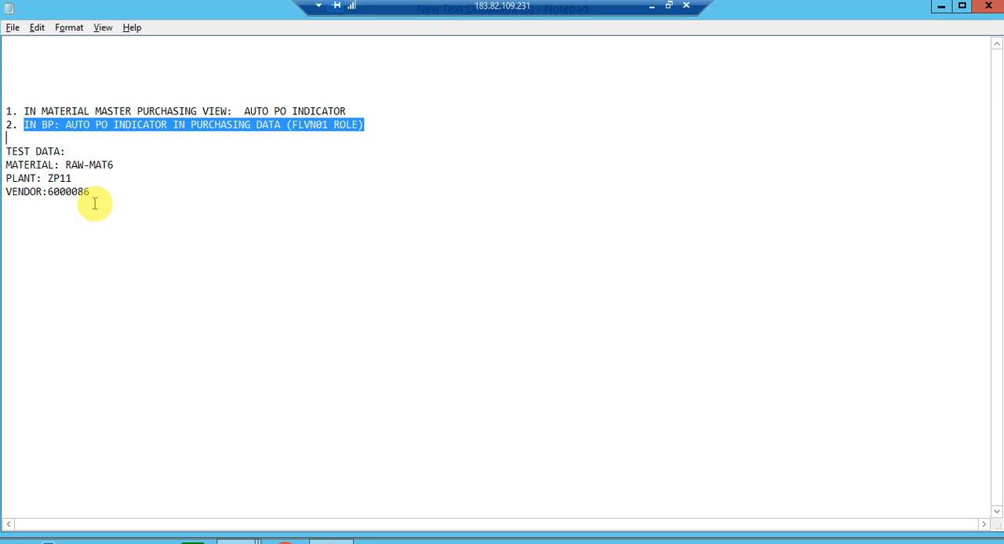
pyautogui.moveTo(96, 202); pyautogui.dragTo(47, 198)
pyautogui.hotkey('ctrl', 'c')
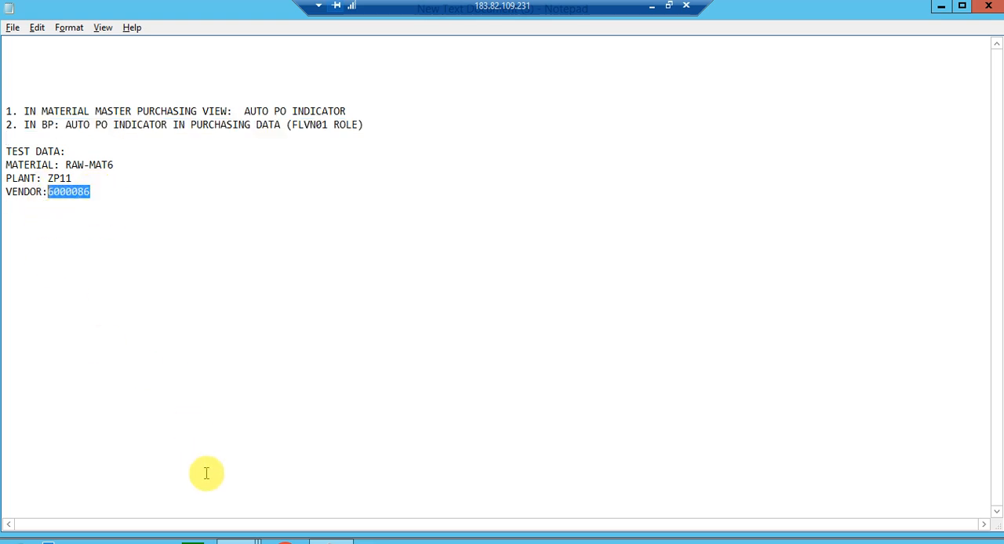
# Return to SAP's Materials List session, exit the list and open Maintain Business Partner with transaction BP.
pyautogui.moveTo(239, 541)
pyautogui.click(304, 492)
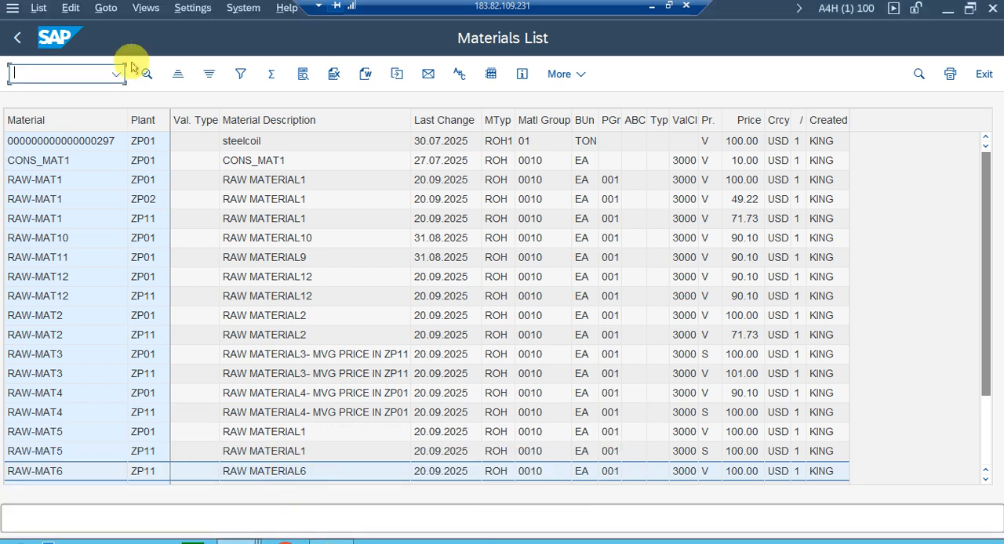
pyautogui.click(20, 36)
pyautogui.click(20, 36)
pyautogui.write('BP')
pyautogui.press('Return')
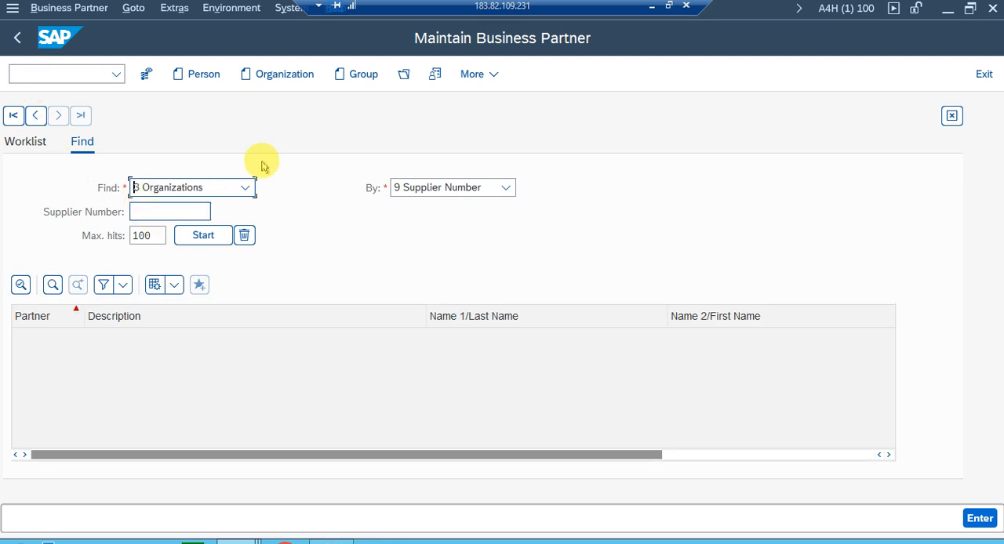
# Open the business partner using the copied vendor number.
pyautogui.click(403, 74)
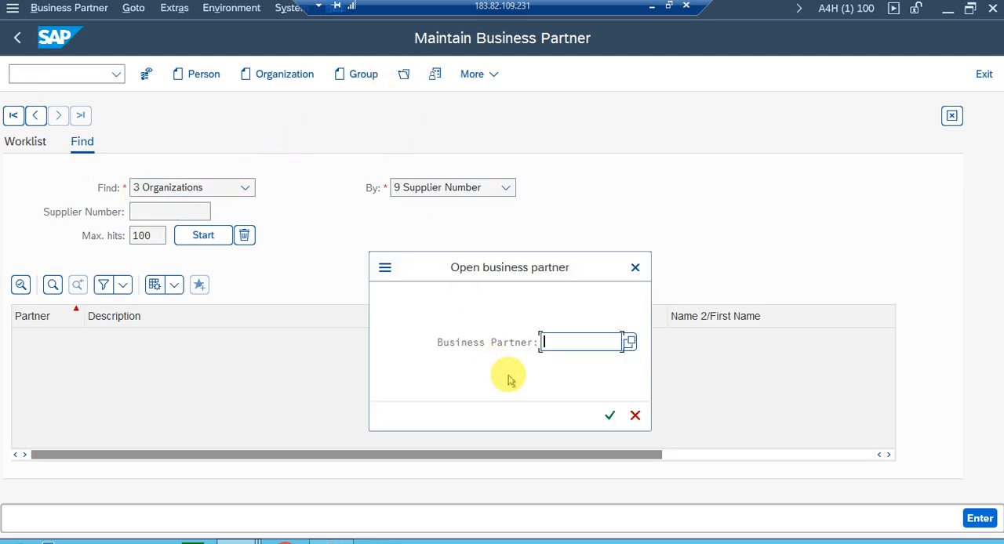
pyautogui.hotkey('ctrl', 'v')
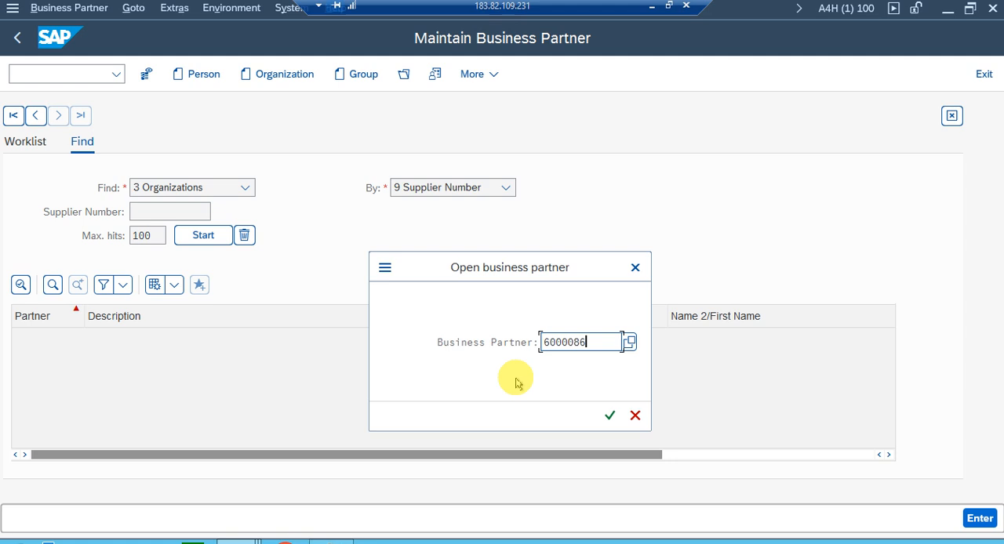
pyautogui.click(611, 416)
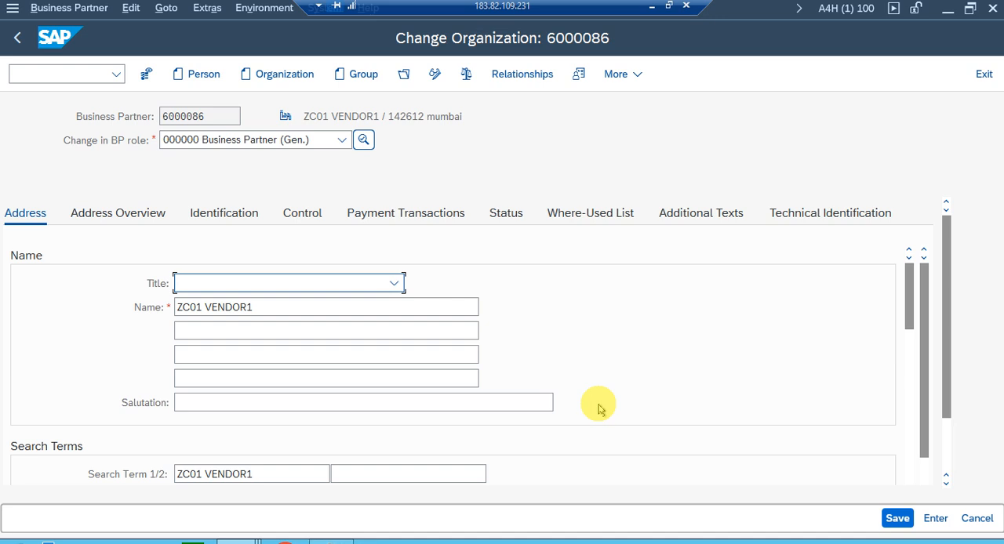
# Change the BP role to FLVN01 Supplier and display the partner's purchasing data.
pyautogui.click(341, 140)
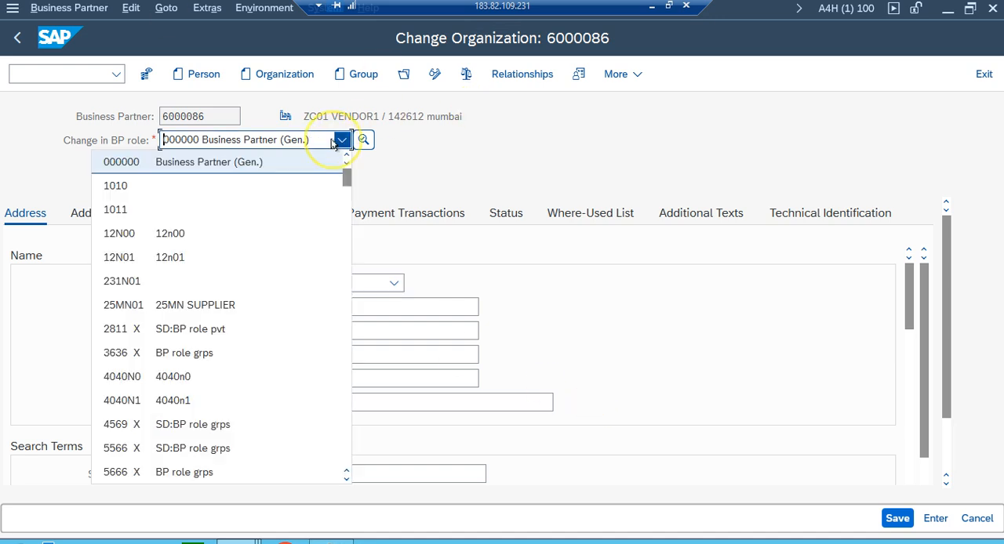
pyautogui.scroll(-5, 236, 266)
pyautogui.scroll(-15, 231, 281)
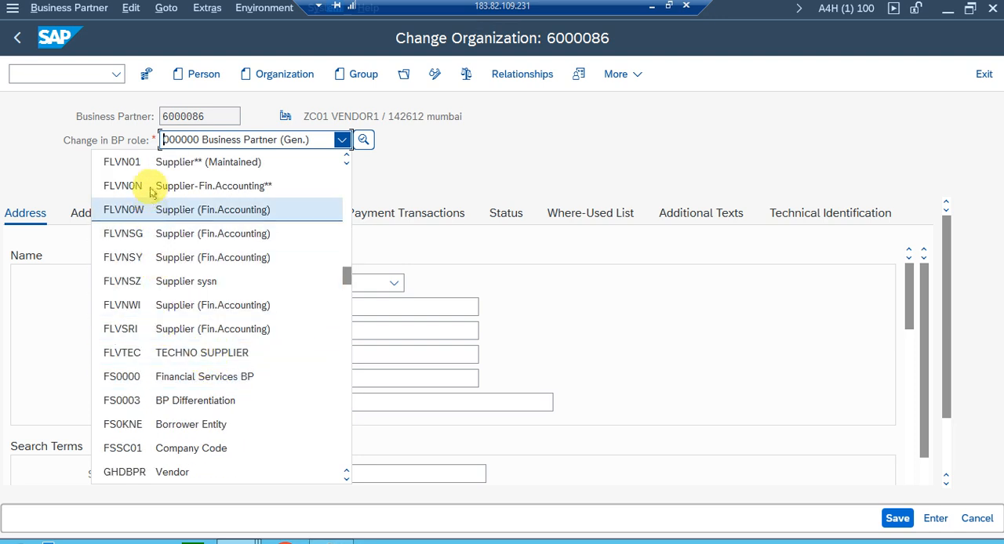
pyautogui.click(149, 162)
pyautogui.click(508, 76)
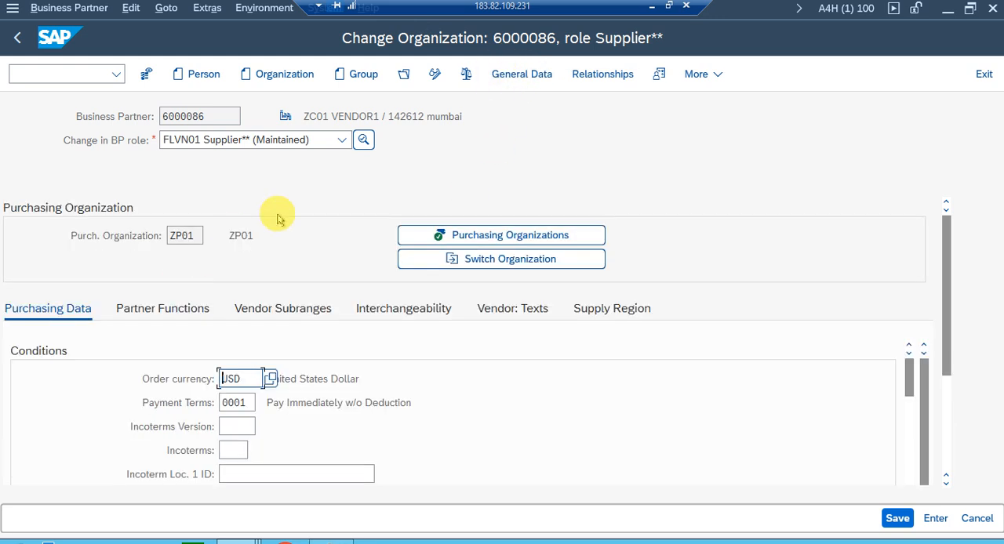
# Check the Automatic Purchase Order indicator under Additional Purchasing Data for purchasing organization ZP01 and save the business partner.
pyautogui.doubleClick(198, 234)
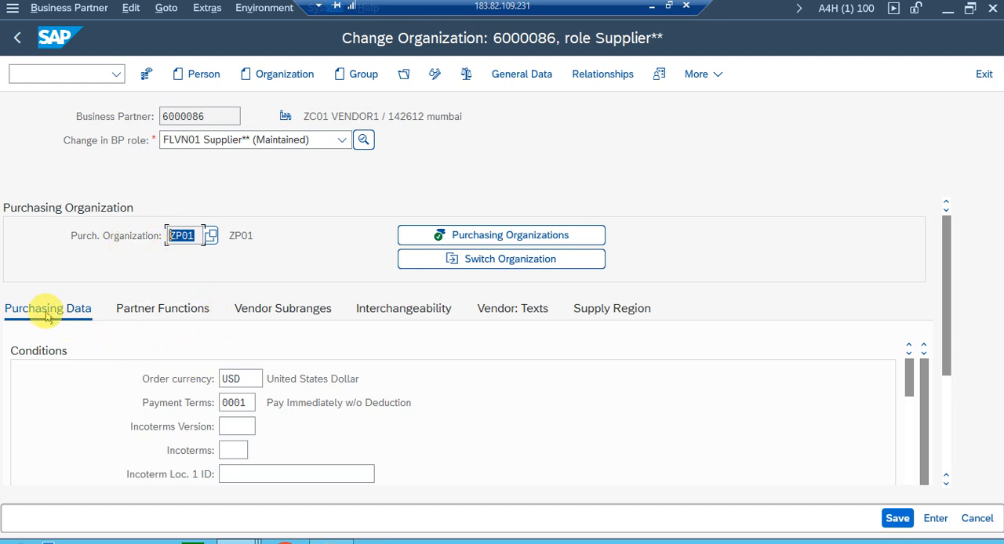
pyautogui.scroll(-1, 313, 385)
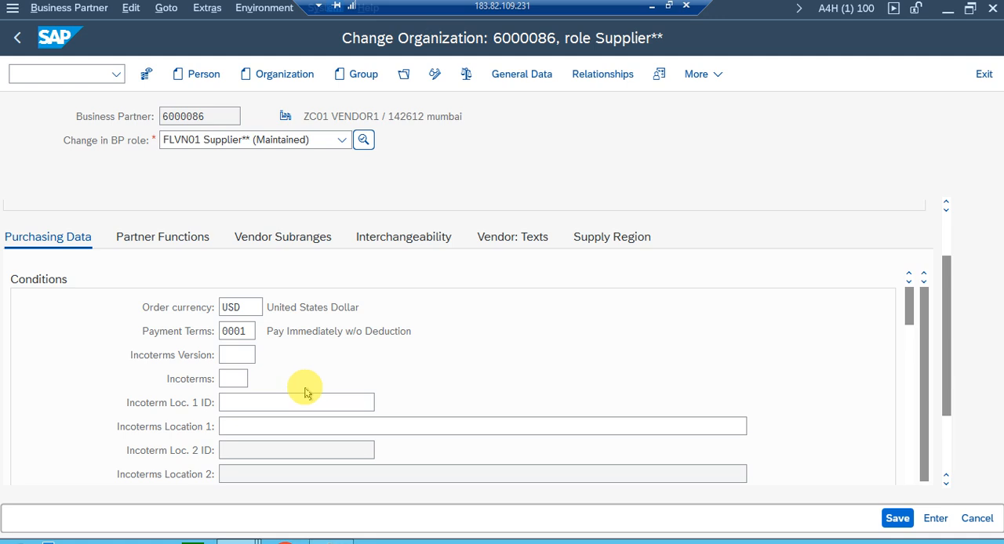
pyautogui.scroll(-1, 305, 392)
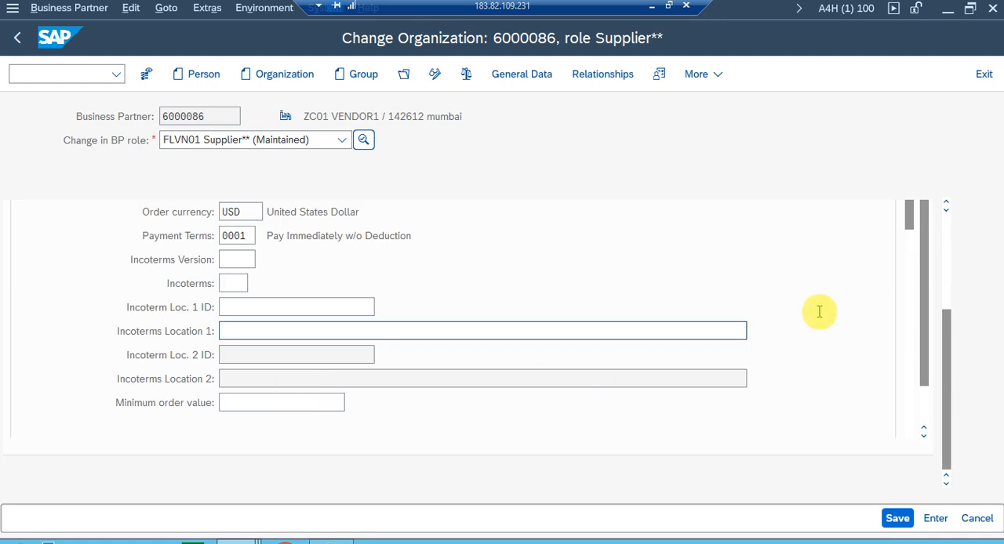
pyautogui.moveTo(907, 214); pyautogui.dragTo(907, 291)
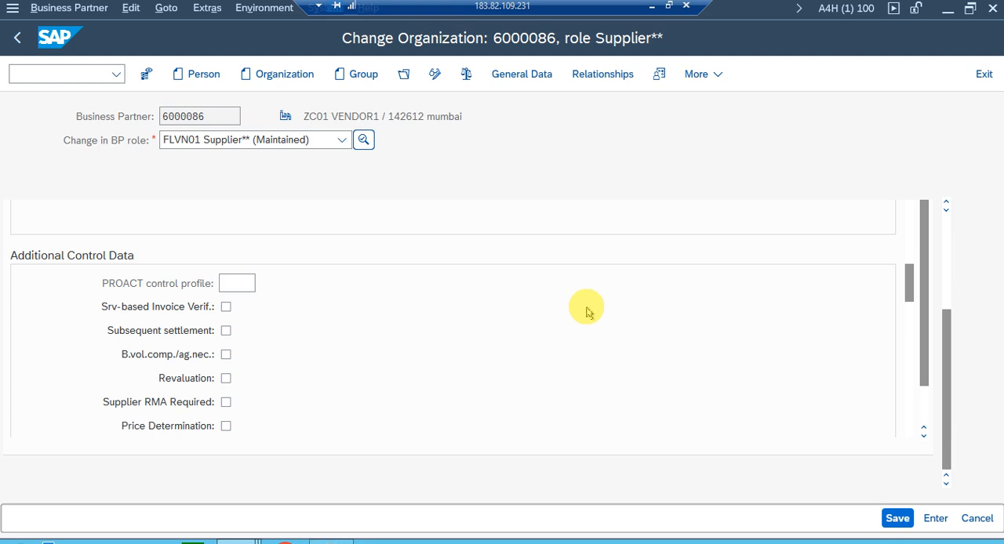
pyautogui.moveTo(907, 280); pyautogui.dragTo(910, 360)
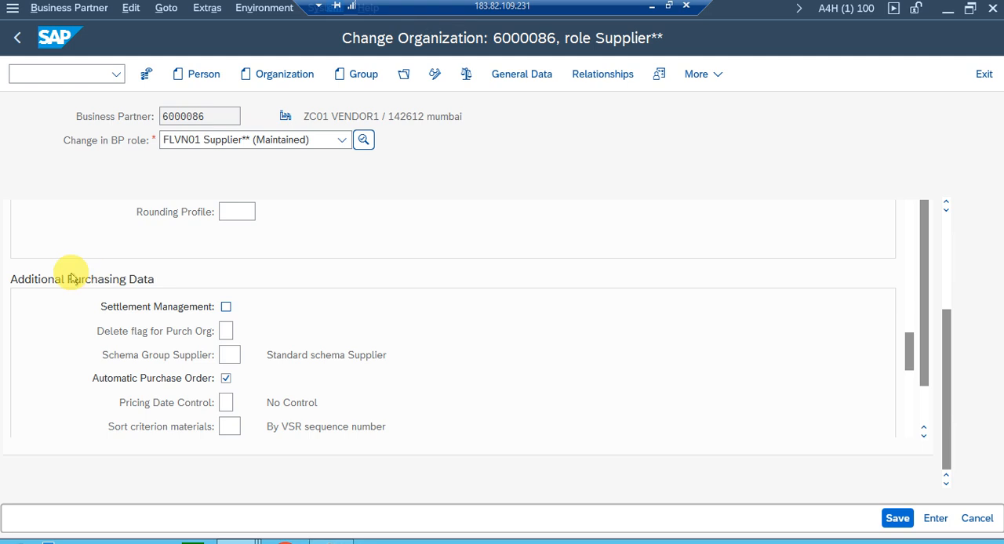
pyautogui.click(226, 380)
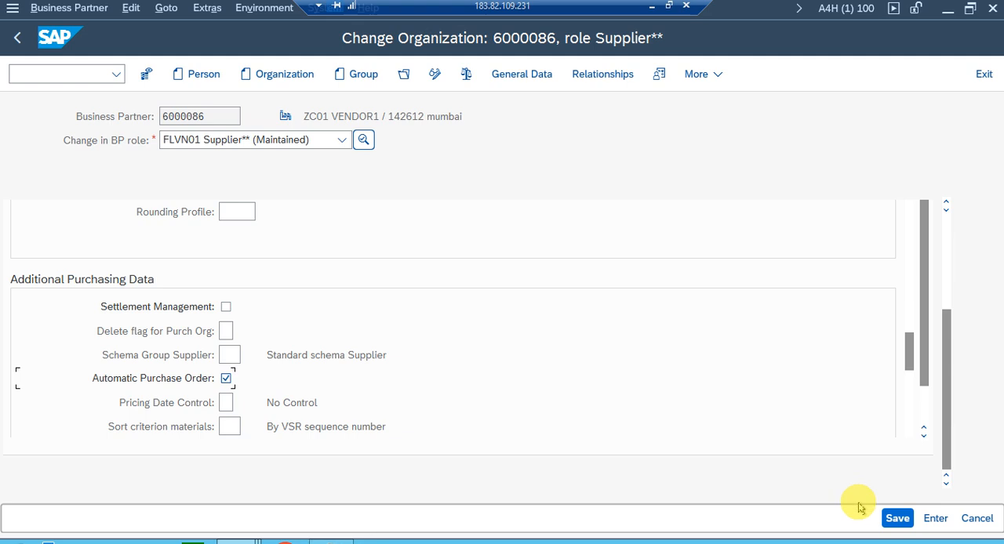
pyautogui.click(883, 520)
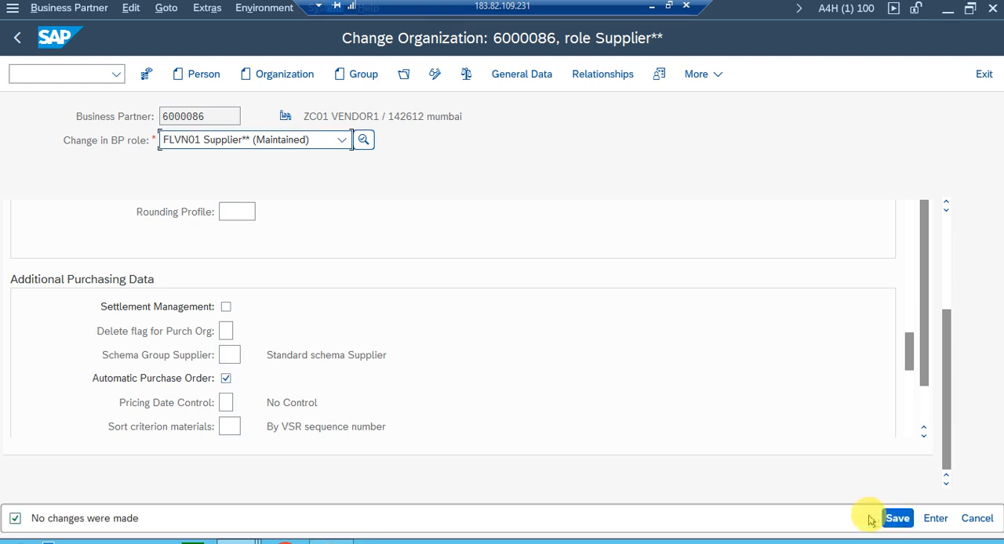
# Save the business partner in the Supplier role again.
pyautogui.click(887, 517)
pyautogui.click(890, 516)
pyautogui.click(889, 516)
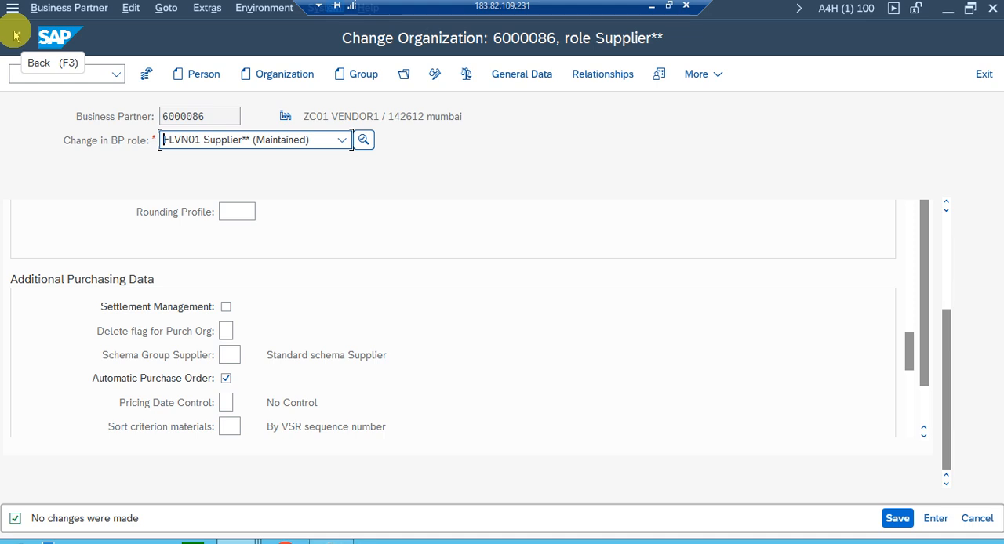
pyautogui.click(896, 517)
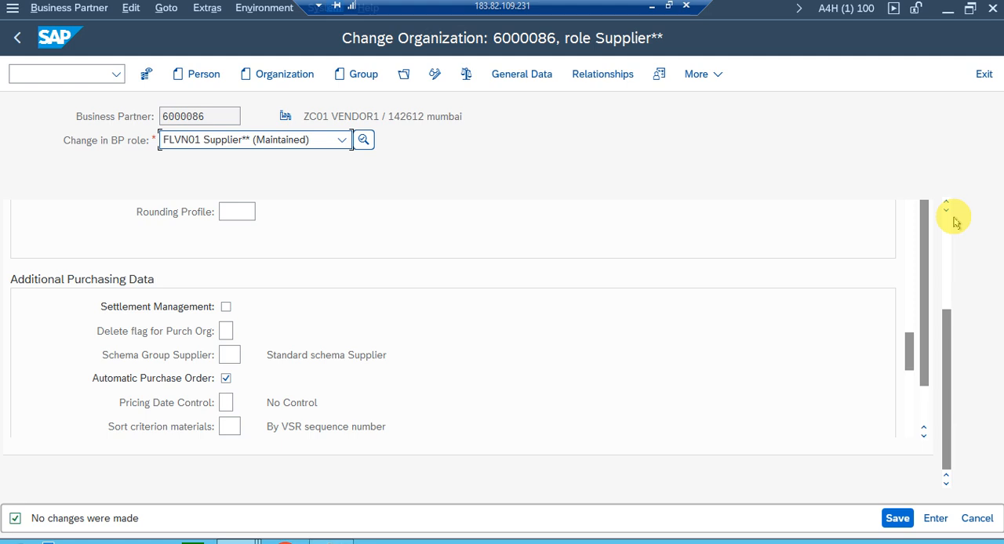
# Recheck purchasing organization ZP01 and the Automatic Purchase Order indicator under Additional Purchasing Data, and save the business partner.
pyautogui.scroll(5, 943, 219)
pyautogui.click(467, 229)
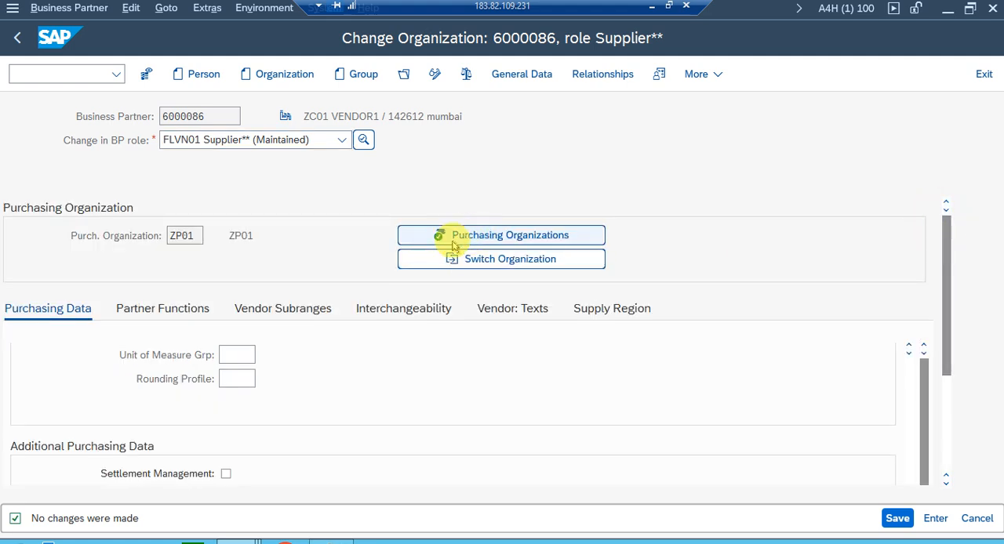
pyautogui.click(200, 266)
pyautogui.click(267, 437)
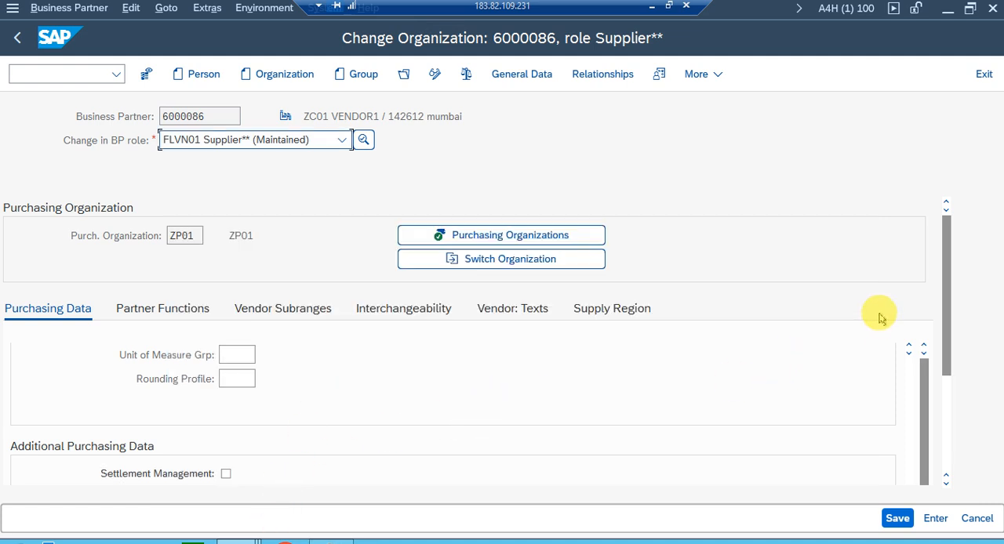
pyautogui.moveTo(944, 236); pyautogui.dragTo(944, 508)
pyautogui.moveTo(947, 245); pyautogui.dragTo(951, 372)
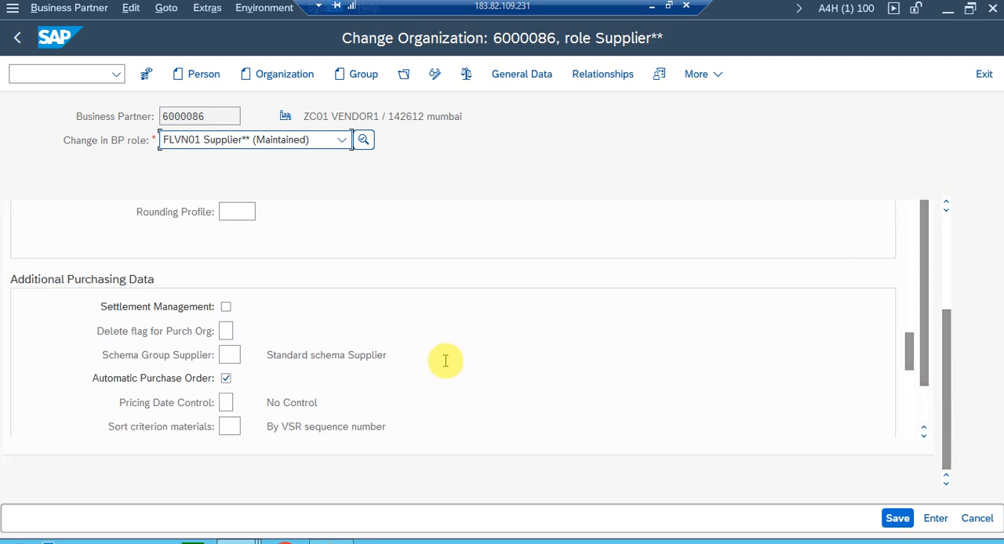
pyautogui.click(891, 519)
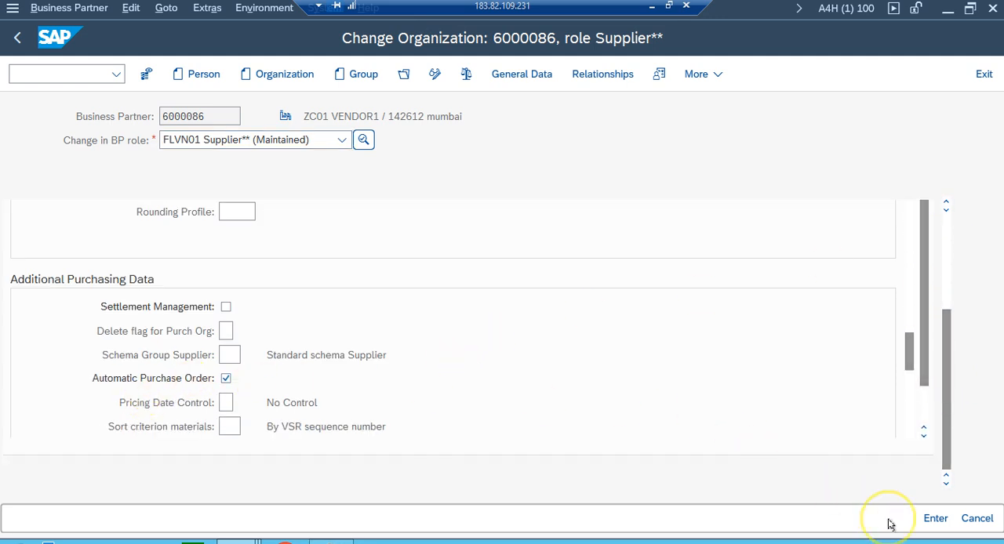
# Leave the business partner, open Maintain Source List and try to display the list for RAW-MAT6 in plant ZP01.
pyautogui.click(14, 39)
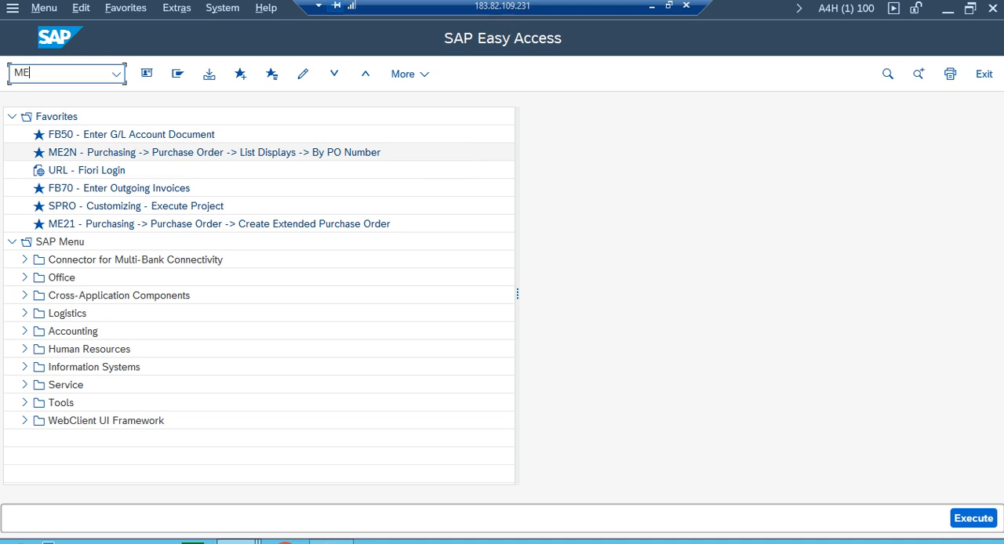
pyautogui.press('Return')
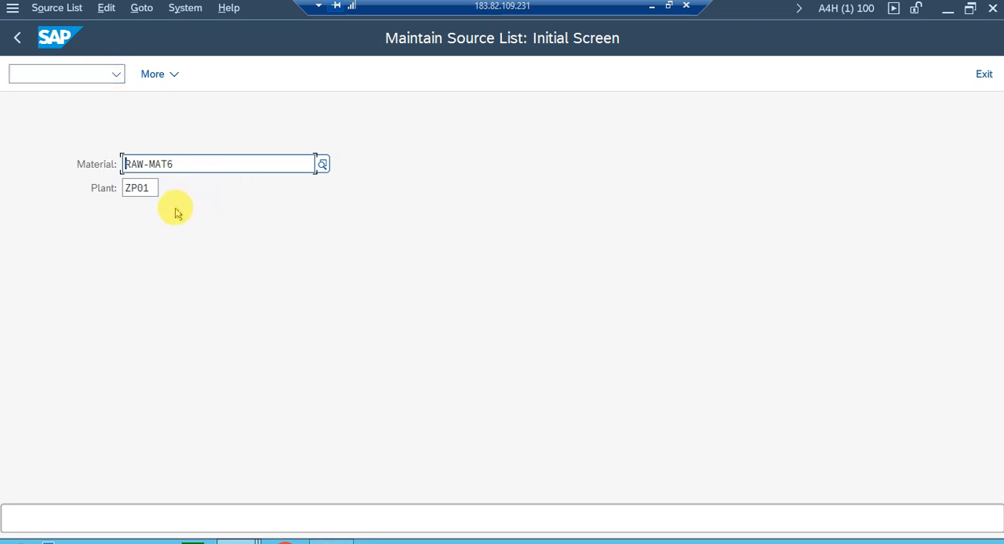
pyautogui.press('Return')
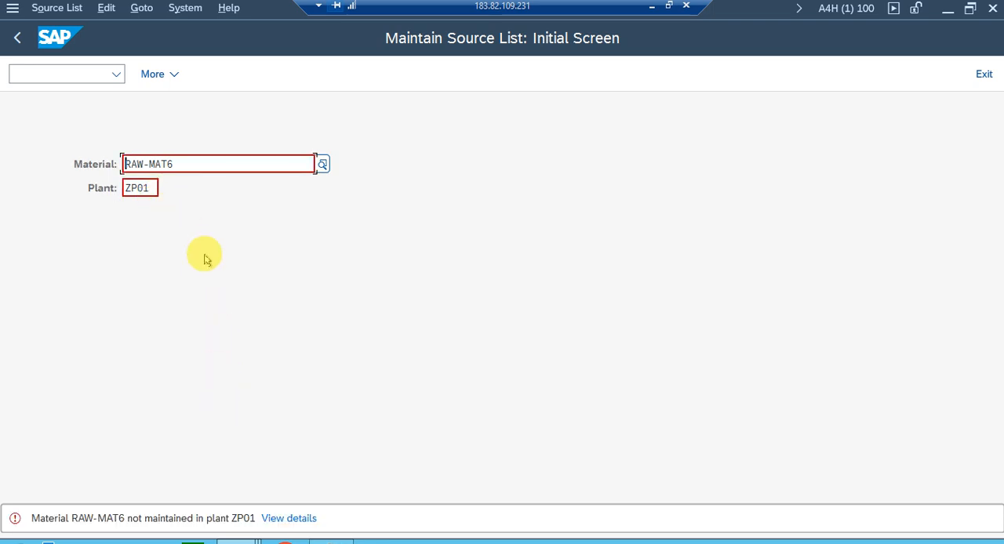
# Set the plant to ZP11, check it against the test data notes and open the source list for RAW-MAT6.
pyautogui.click(156, 188)
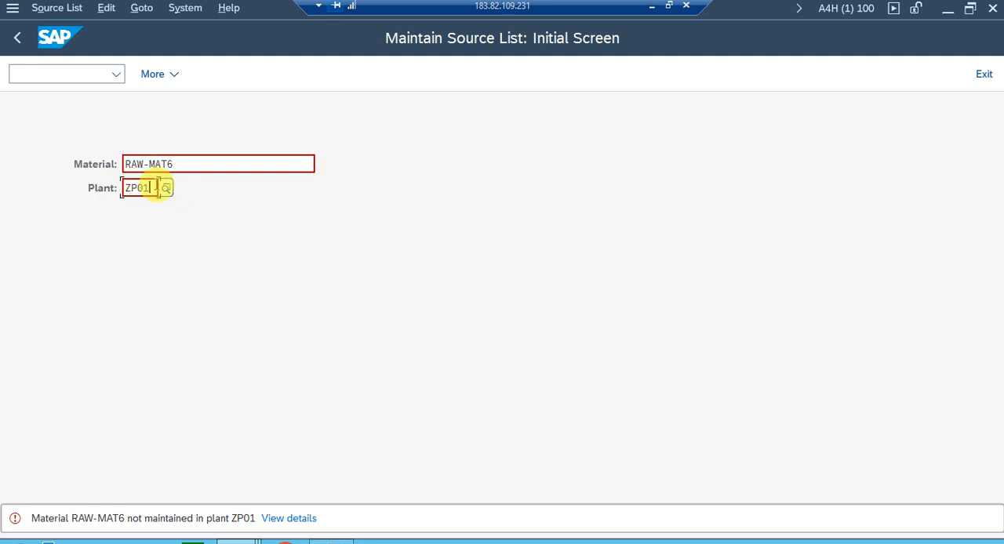
pyautogui.press('BackSpace')
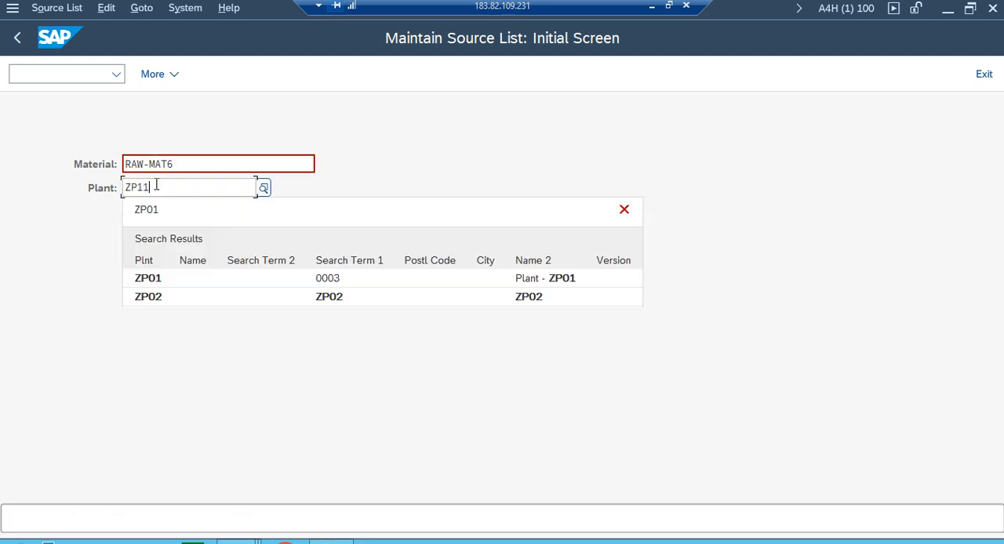
pyautogui.click(567, 150)
pyautogui.click(325, 539)
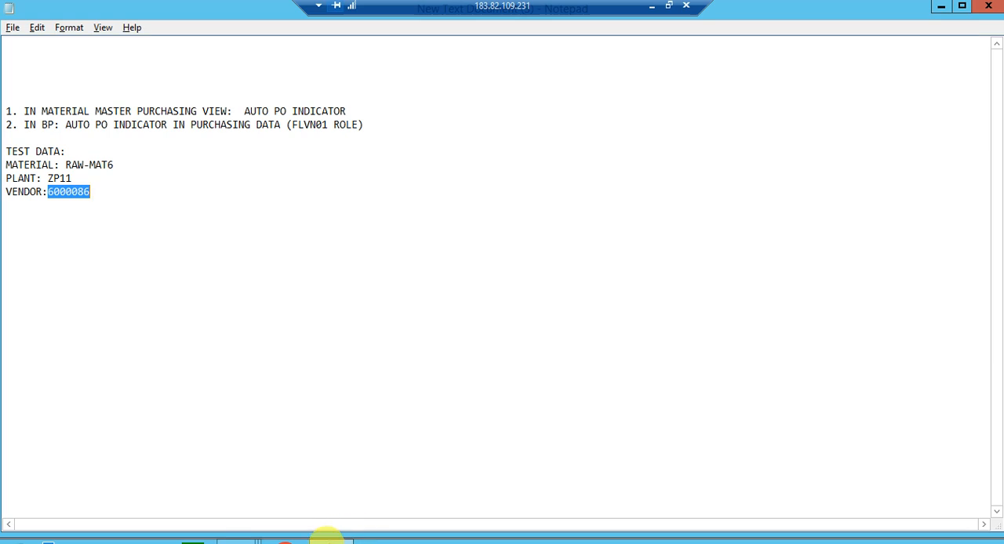
pyautogui.hotkey('alt', 'Tab')
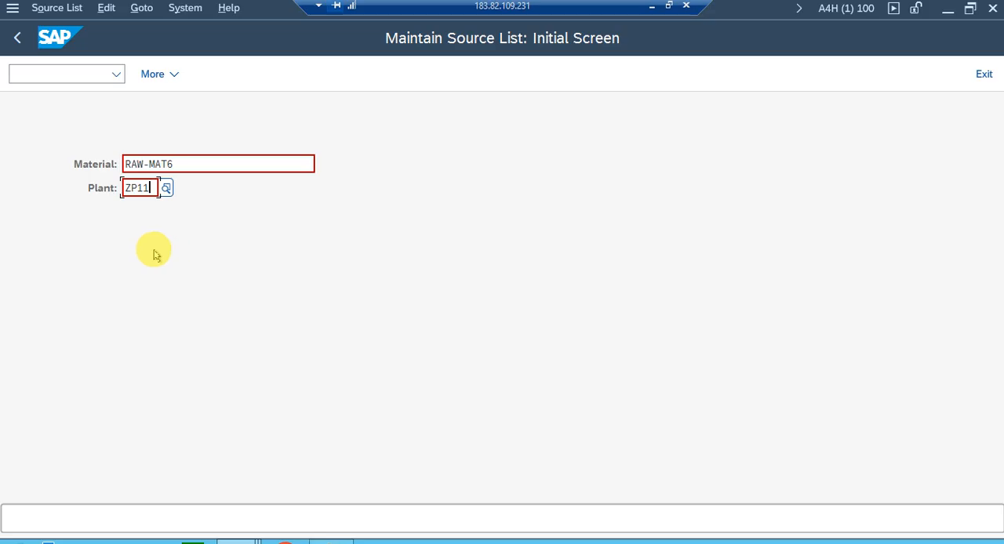
pyautogui.press('Return')
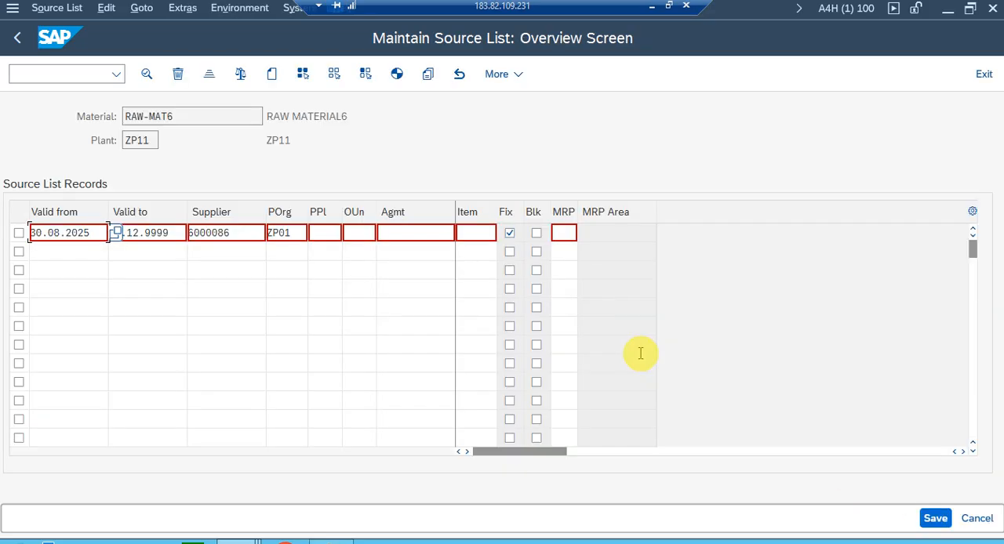
# Examine the material, supplier, Fix indicator and purchasing organization of the source list record.
pyautogui.click(170, 116)
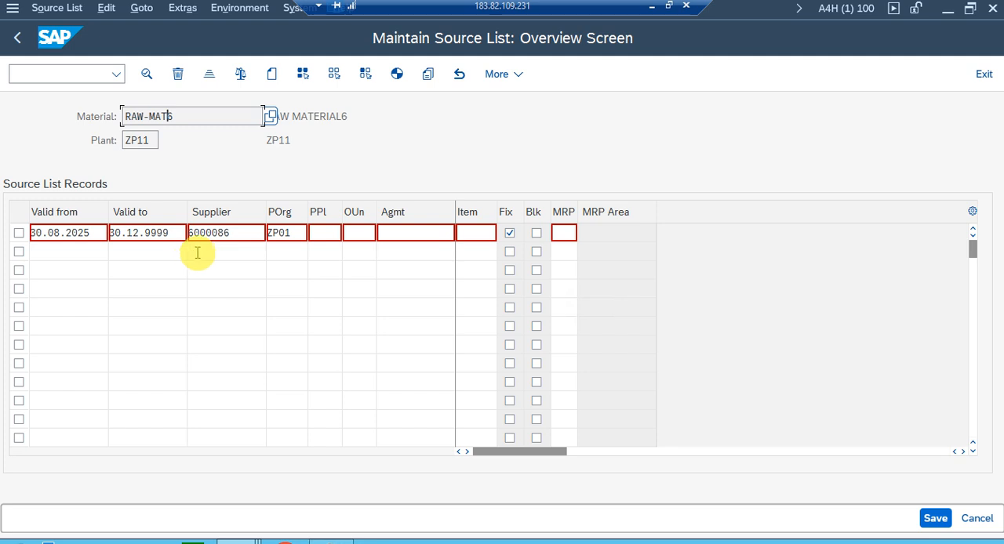
pyautogui.click(226, 235)
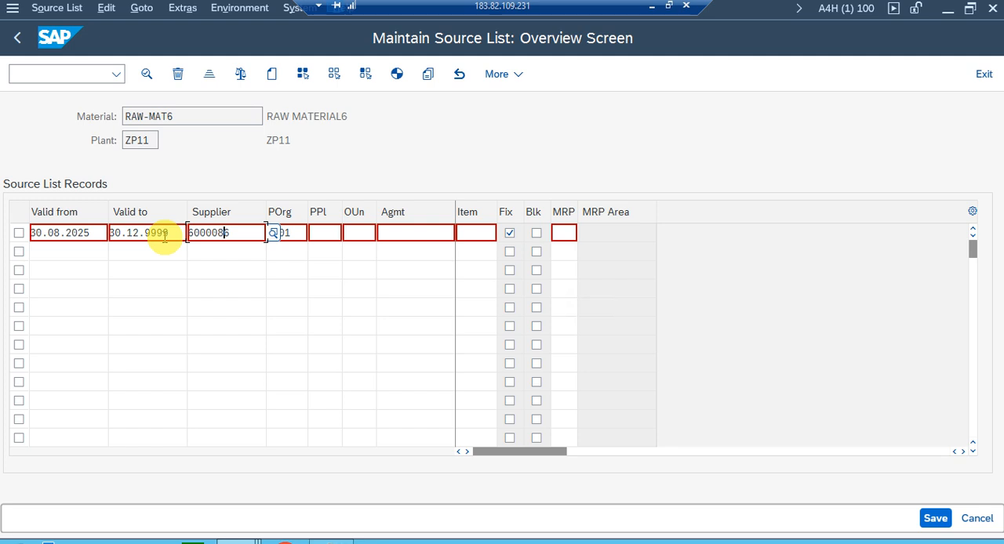
pyautogui.click(509, 232)
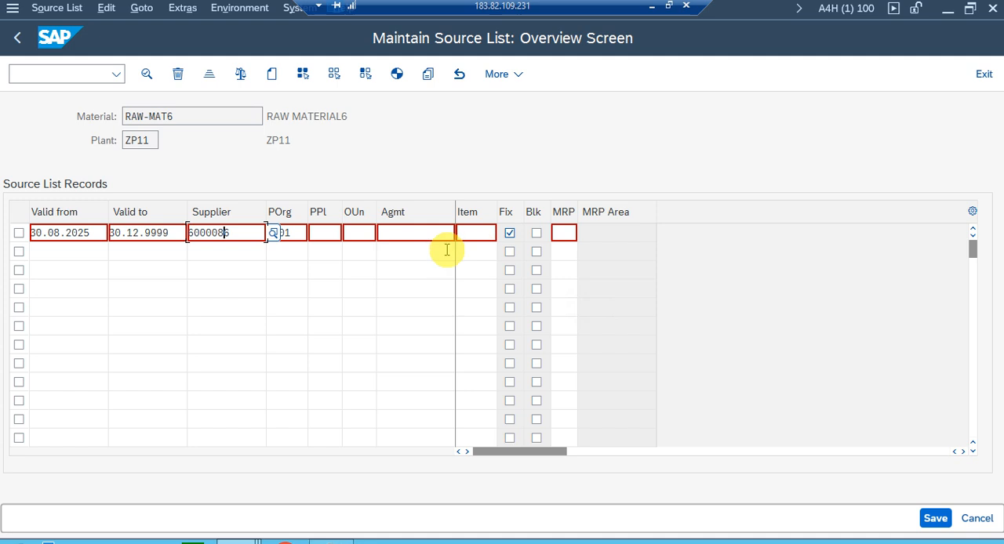
pyautogui.click(297, 232)
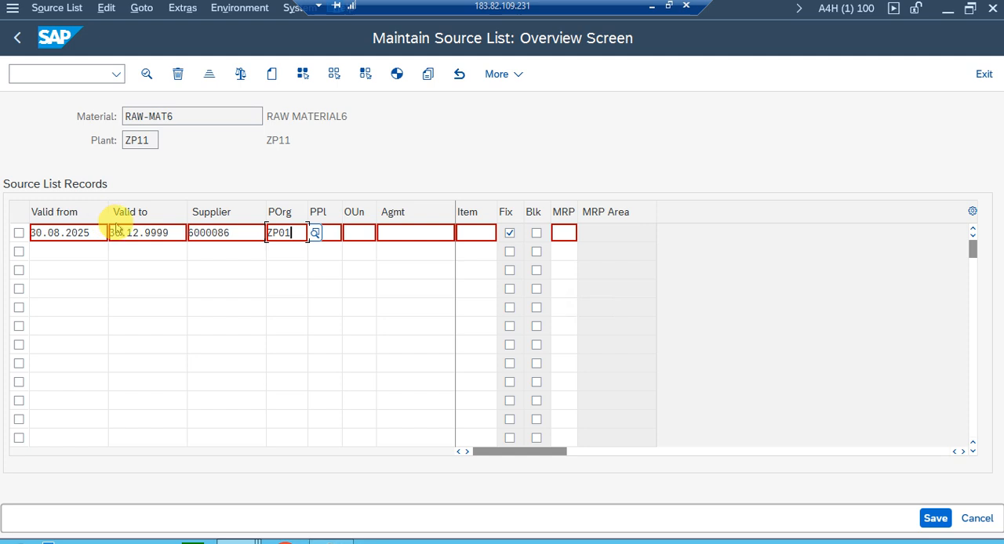
# Exit the source list, glance at the test data notes, and open Display Info Record with transaction ME13.
pyautogui.click(16, 36)
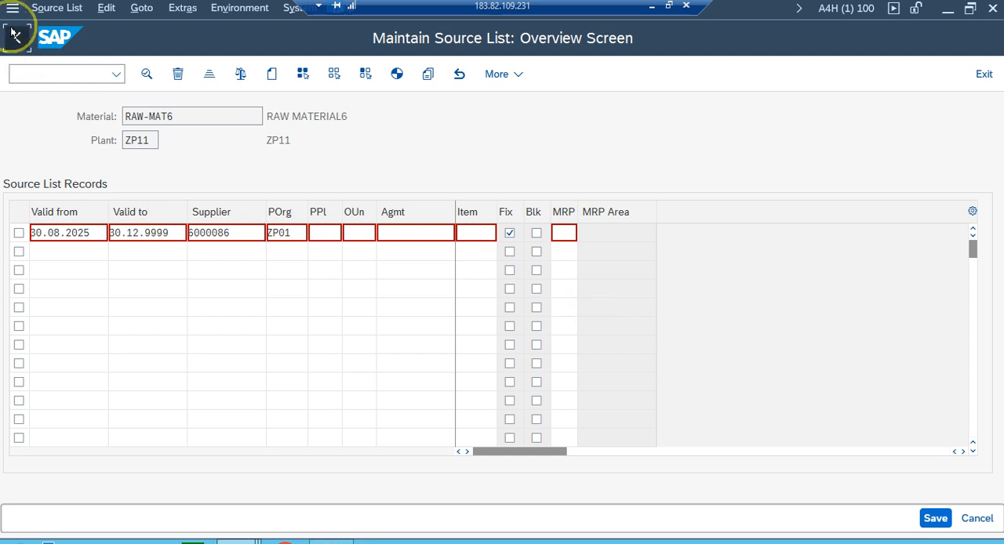
pyautogui.click(322, 542)
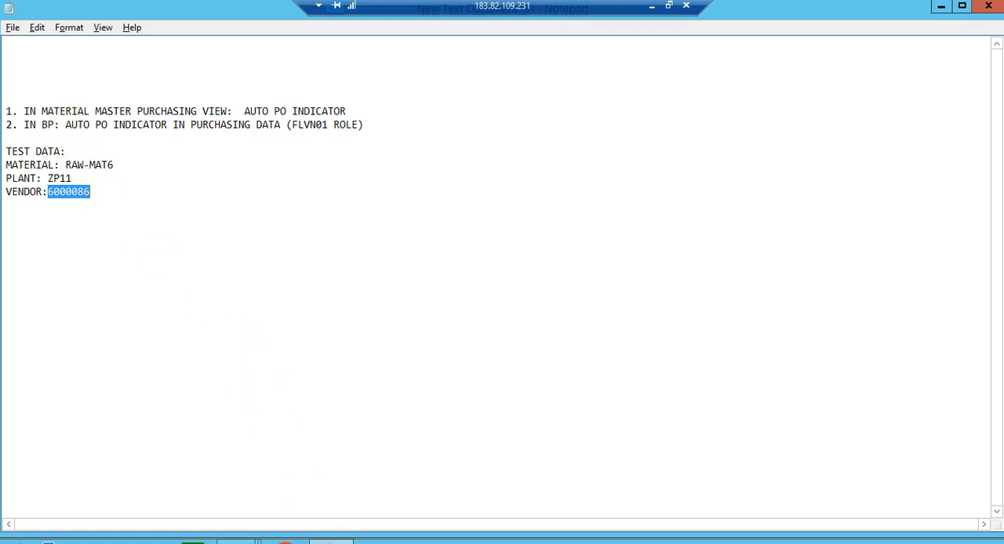
pyautogui.click(322, 541)
pyautogui.click(14, 38)
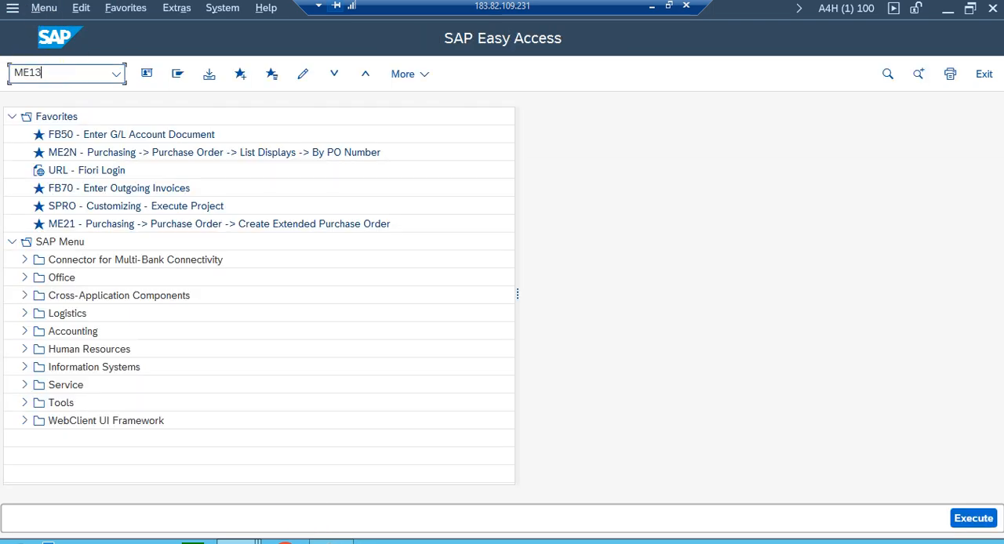
pyautogui.write('ME13')
pyautogui.press('Return')
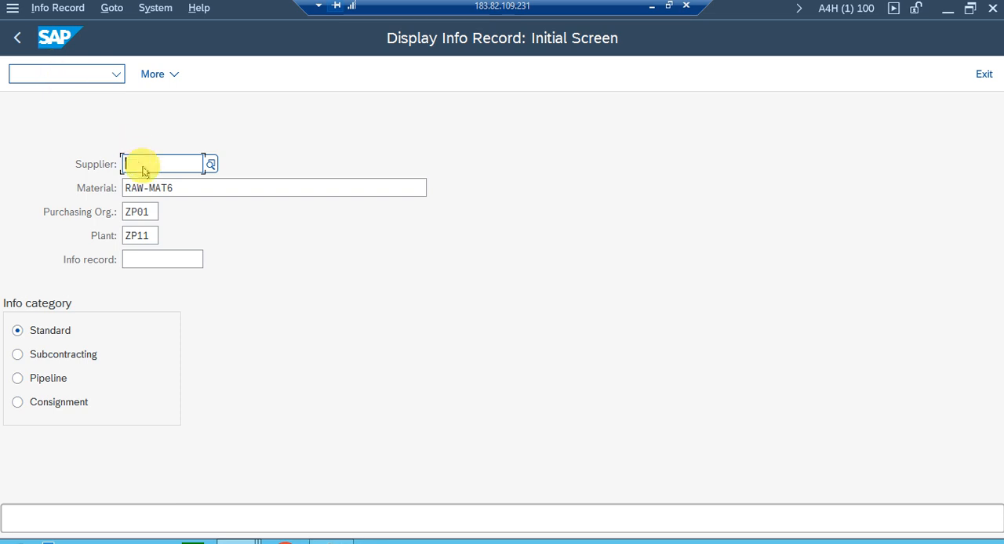
# Enter the test vendor number, clear the plant and display the info record for RAW-MAT6 in purchasing organization ZP01.
pyautogui.write('600')
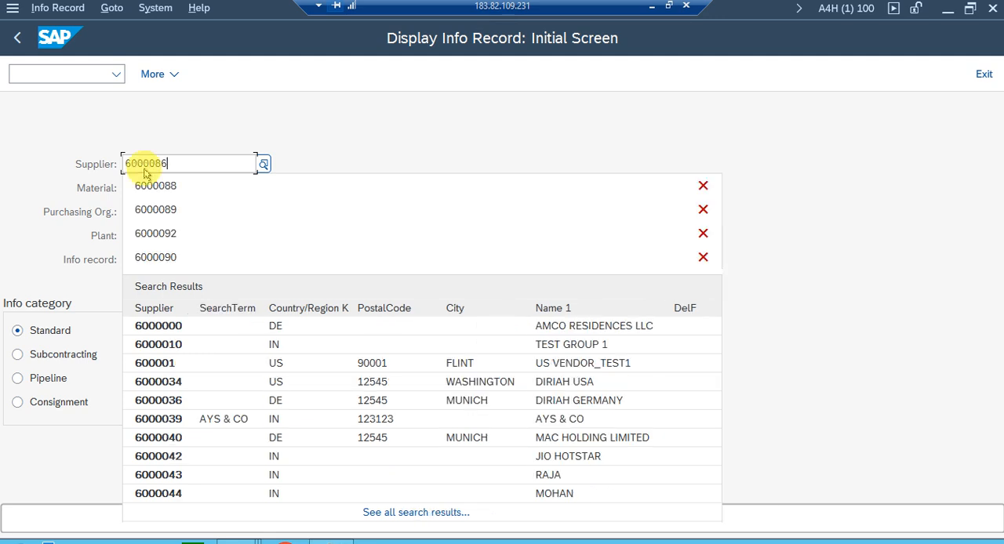
pyautogui.write('0086')
pyautogui.click(179, 252)
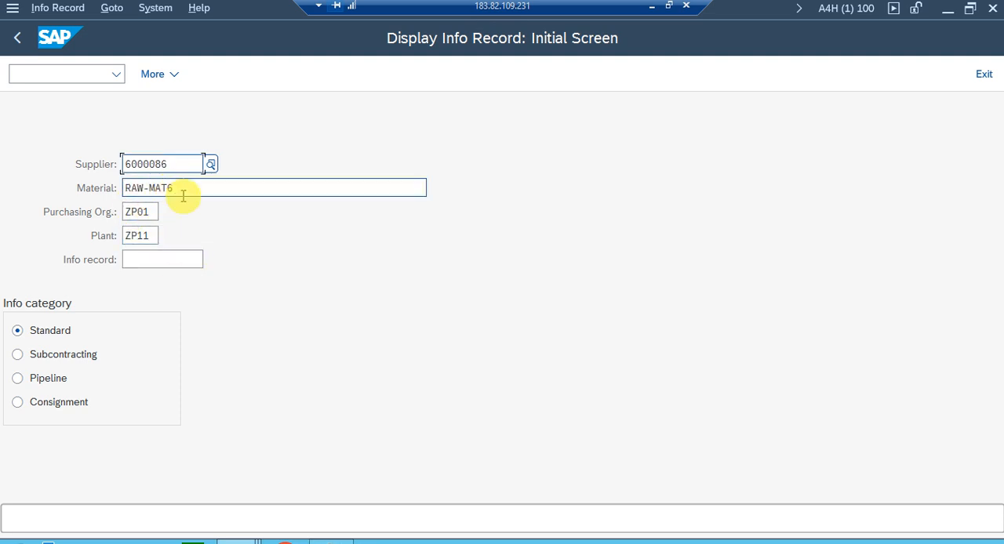
pyautogui.doubleClick(150, 236)
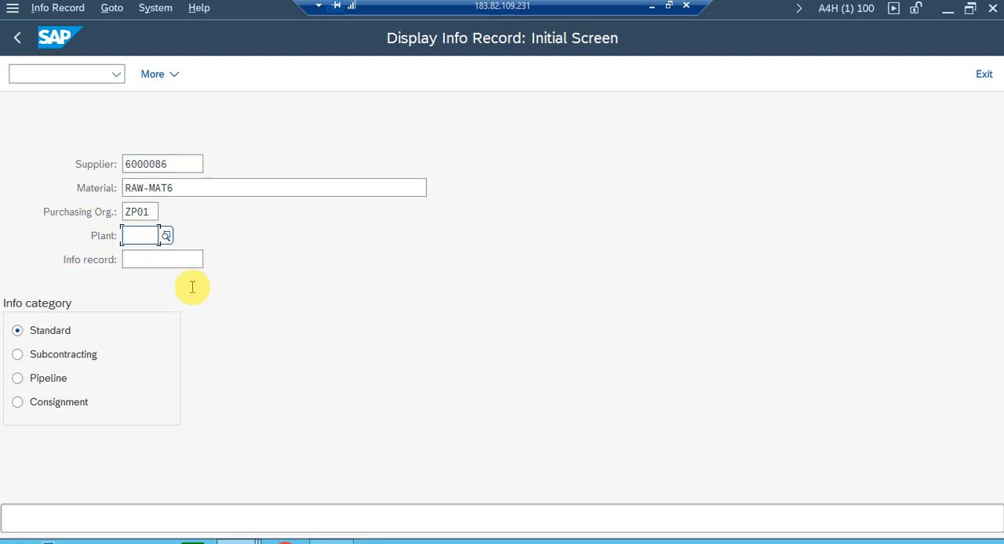
pyautogui.press('Return')
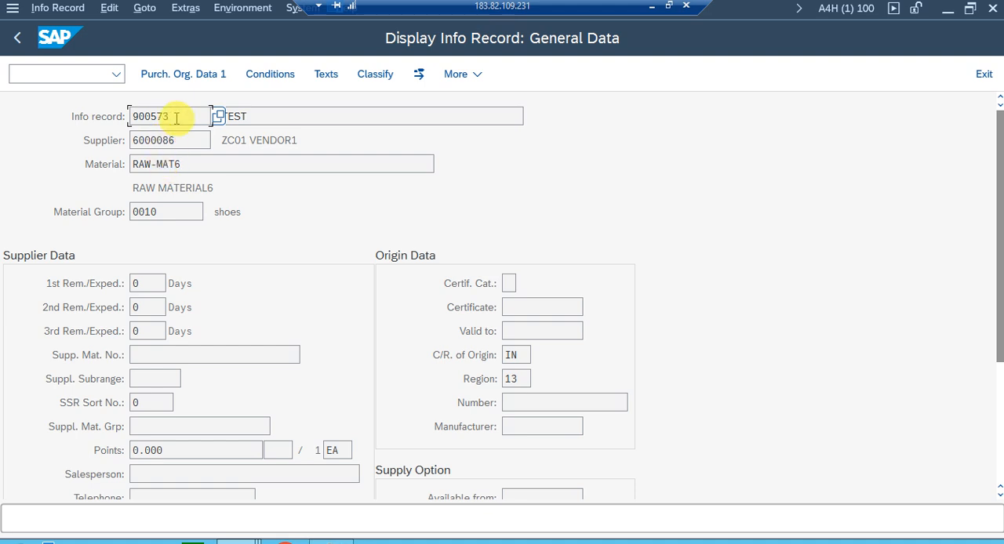
# Review the info record's Purchasing Organization Data 1, including the net price under Conditions.
pyautogui.press('F7')
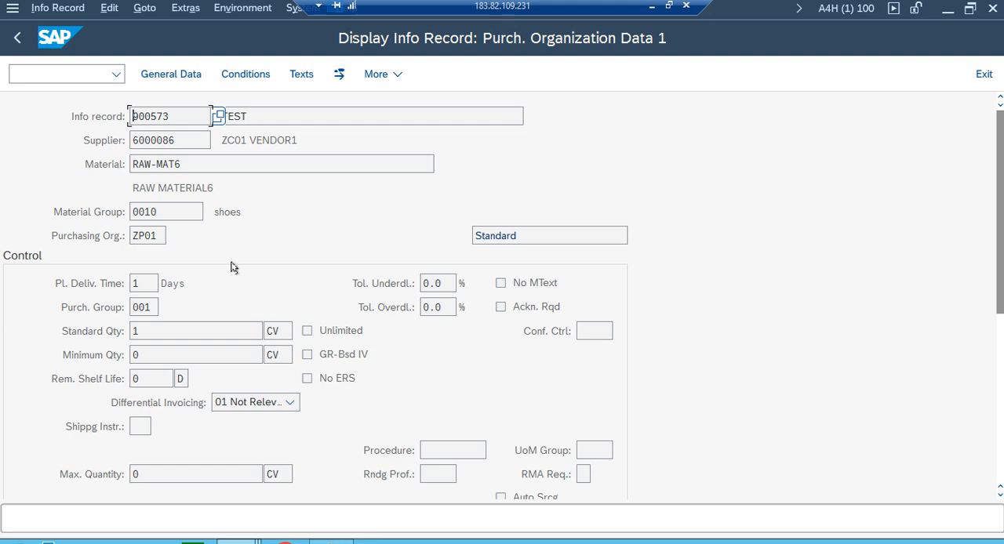
pyautogui.scroll(-3, 337, 280)
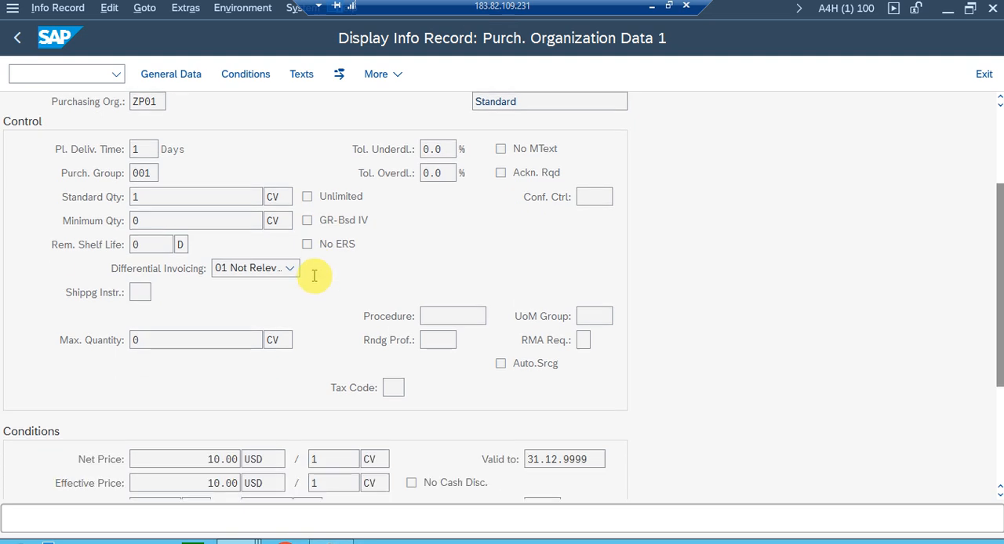
pyautogui.scroll(-2, 313, 275)
pyautogui.click(187, 389)
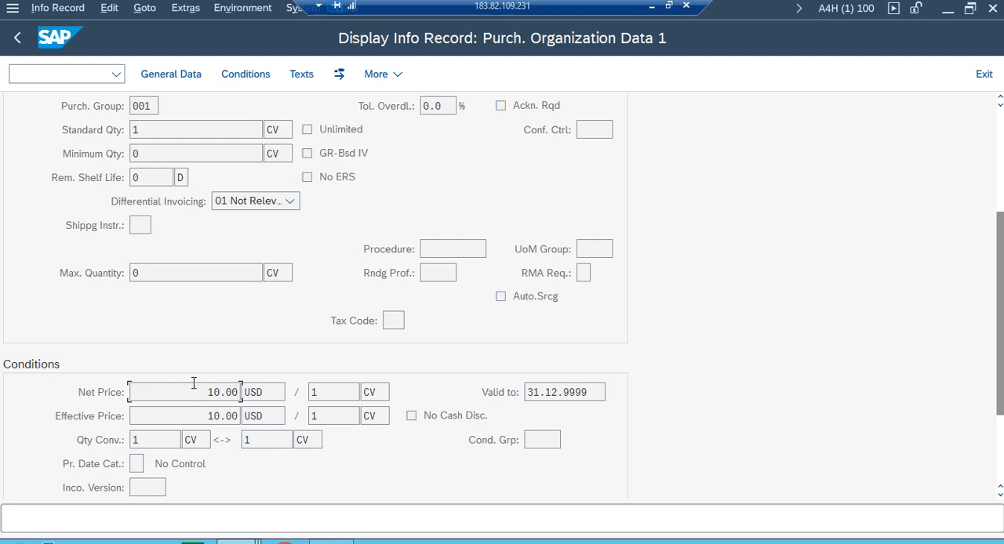
pyautogui.scroll(1, 39, 118)
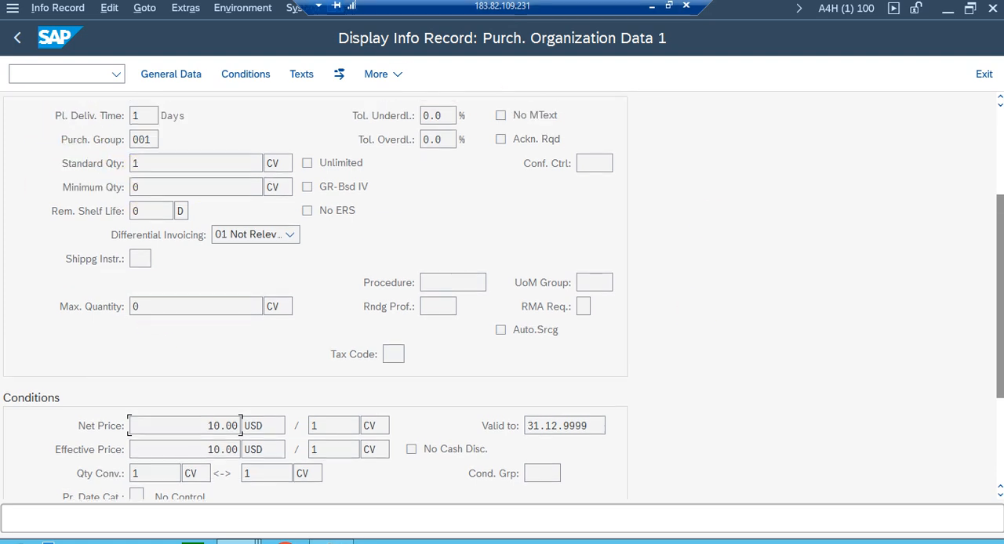
# Exit the info record display and open the Create Purchase Requisition transaction.
pyautogui.click(17, 37)
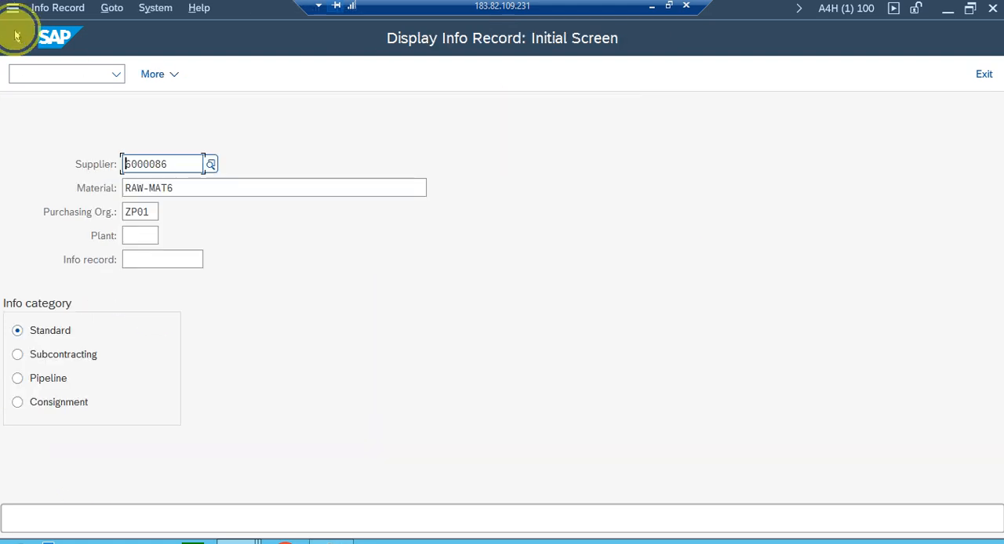
pyautogui.click(16, 35)
pyautogui.click(56, 76)
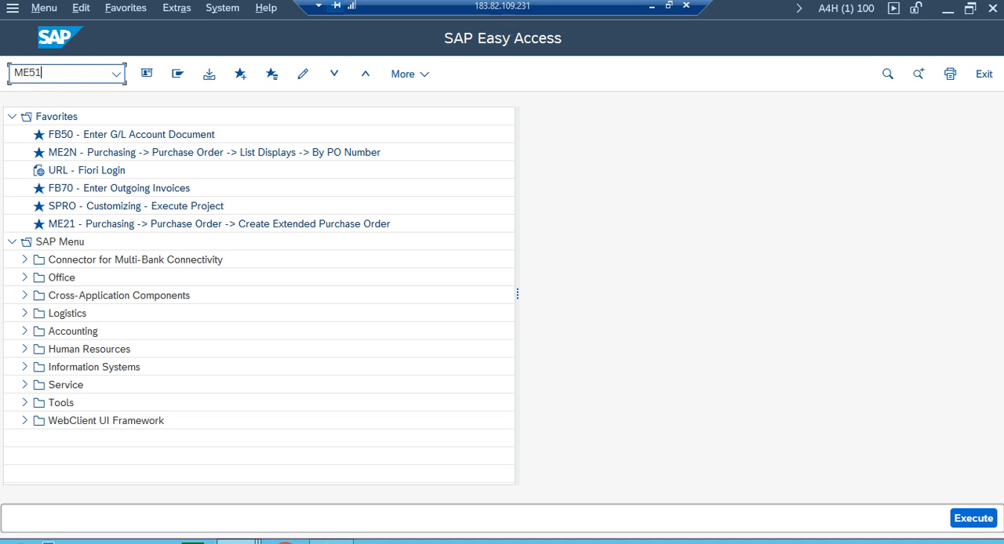
pyautogui.press('Return')
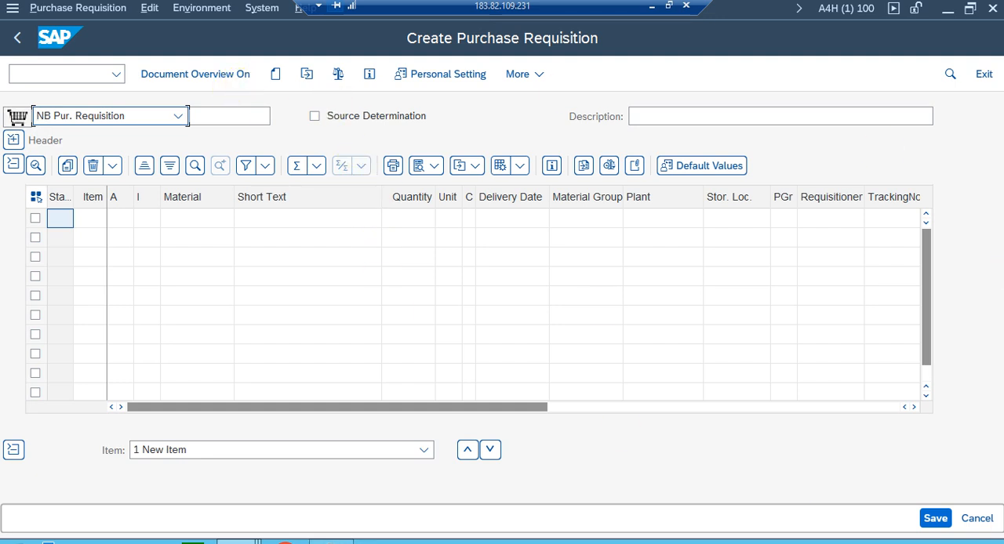
# Set the purchase requisition's document type to ZNB1 Pur. Requisition.
pyautogui.click(177, 116)
pyautogui.scroll(-5, 148, 322)
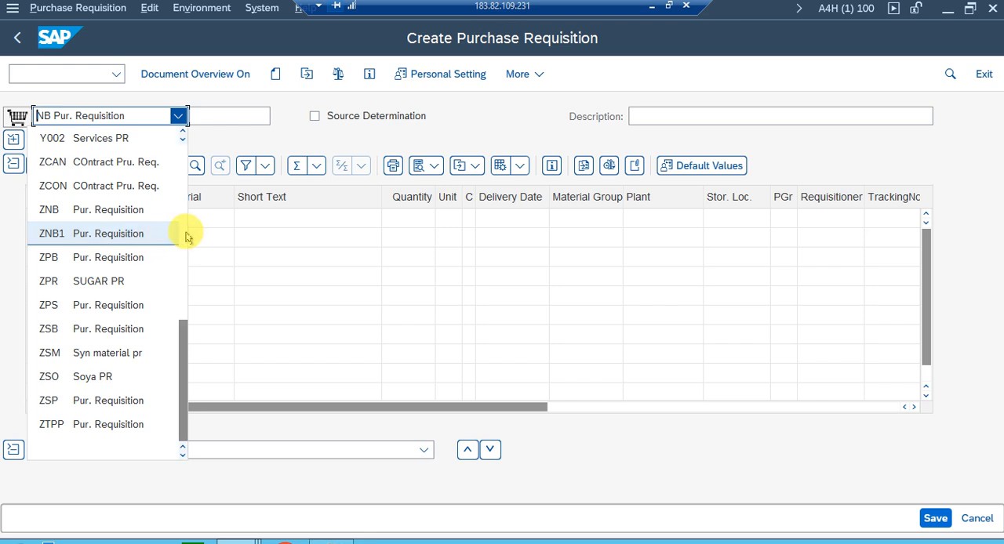
pyautogui.click(157, 233)
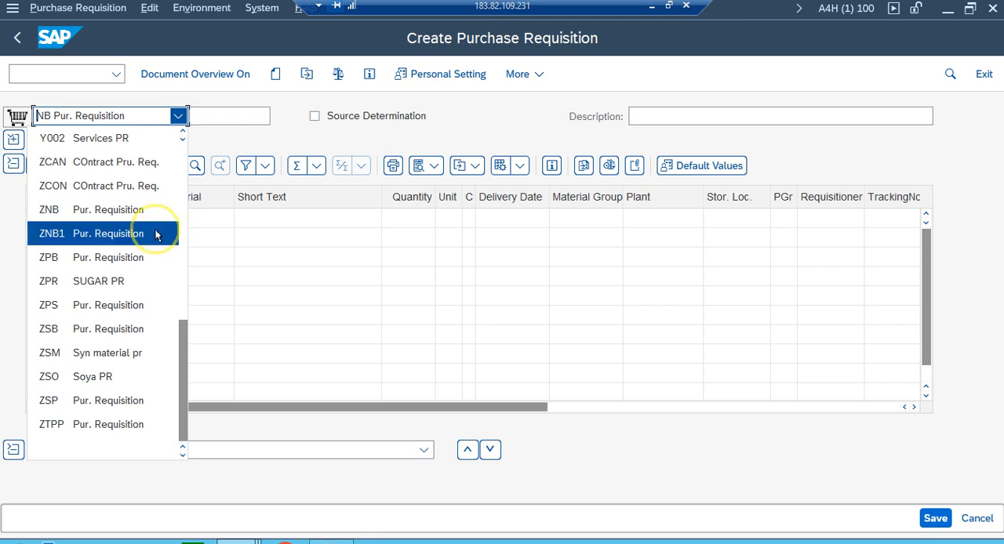
# Enable source determination and add a requisition item for material RAW-MAT6 with quantity 100.
pyautogui.click(315, 116)
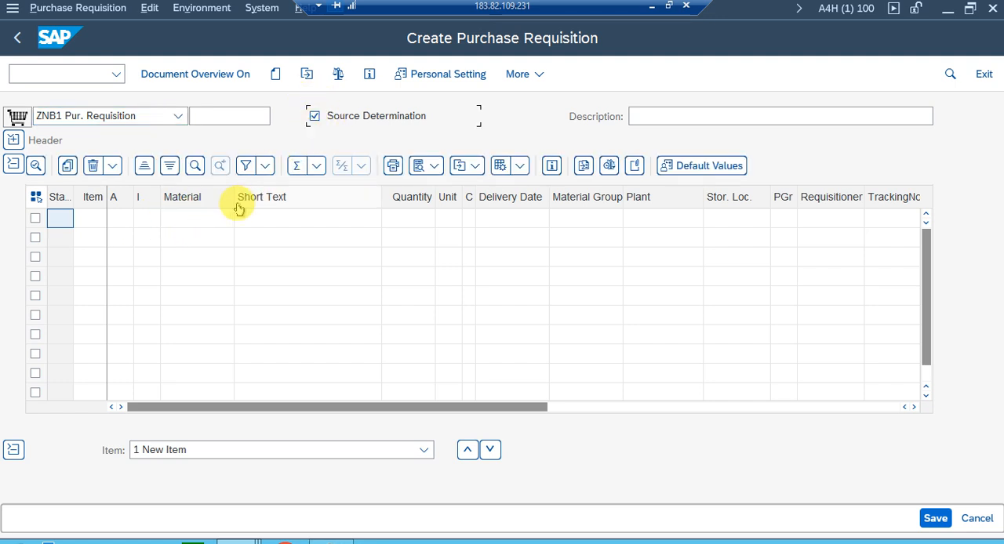
pyautogui.click(192, 219)
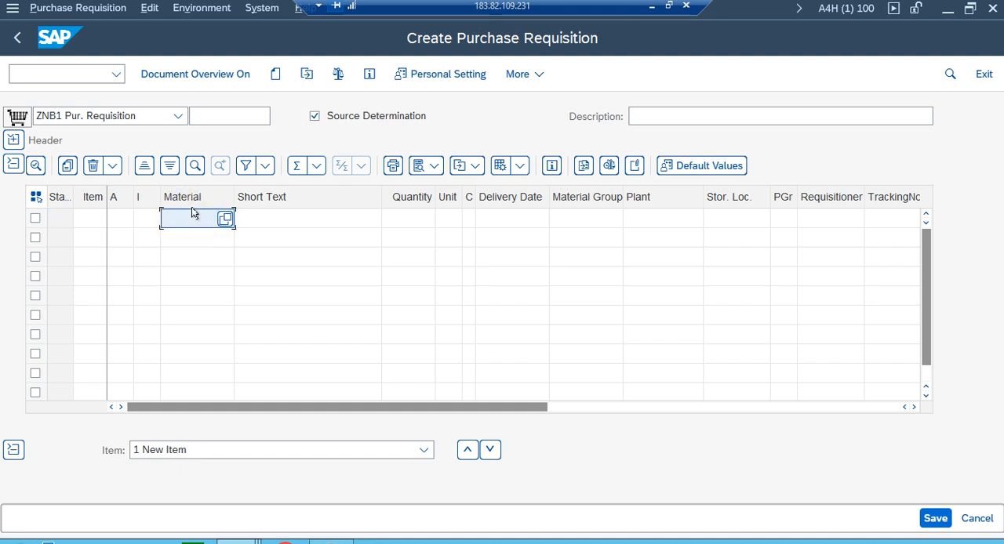
pyautogui.write('RAW')
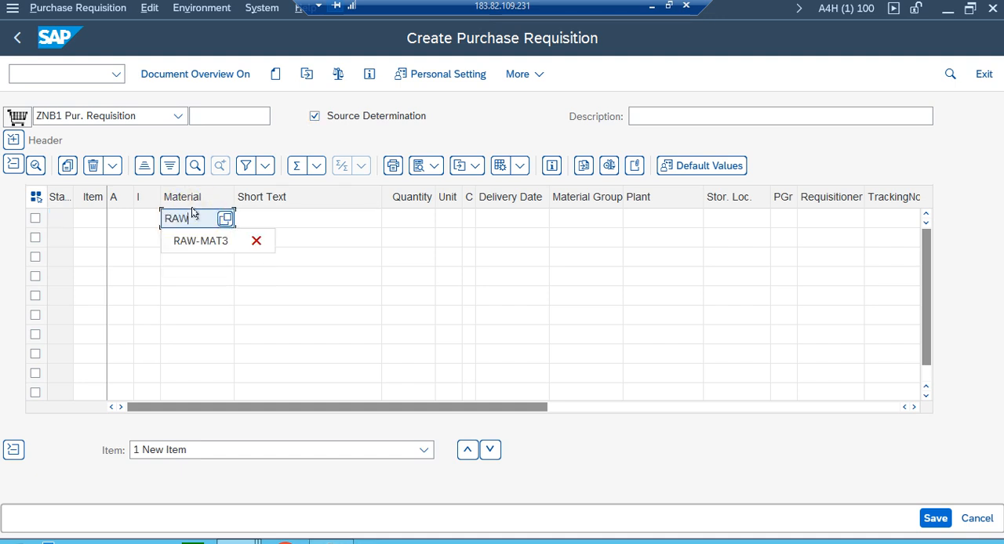
pyautogui.write('-MAT6')
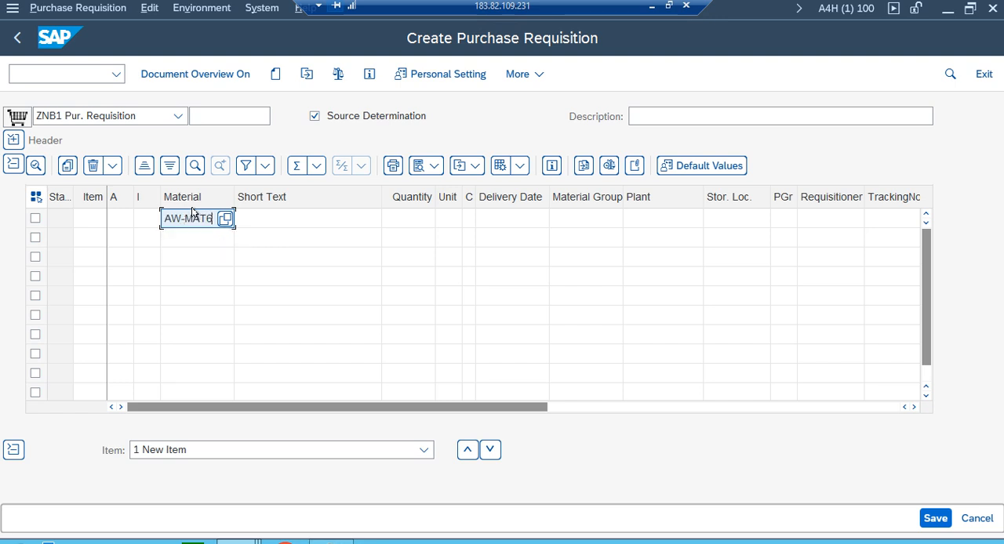
pyautogui.click(407, 221)
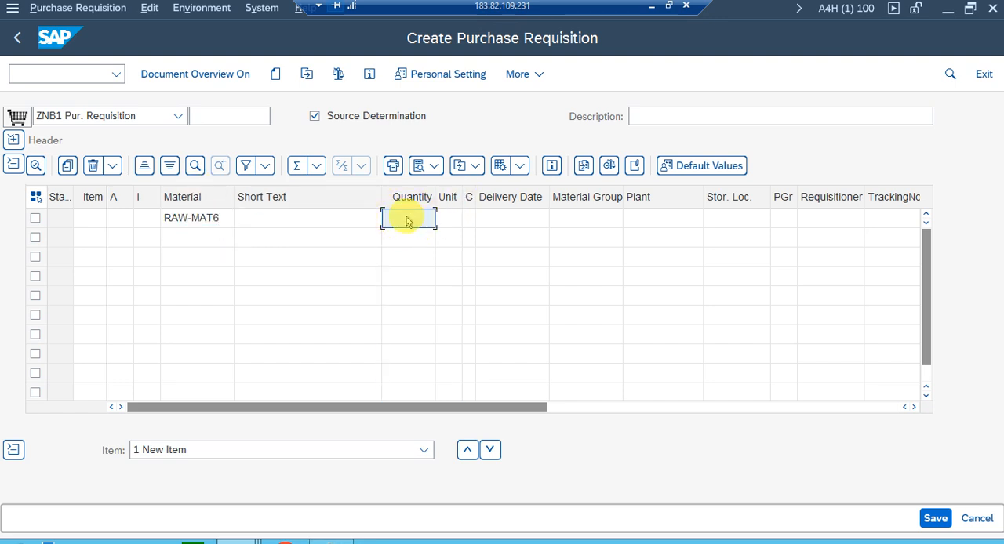
pyautogui.write('1')
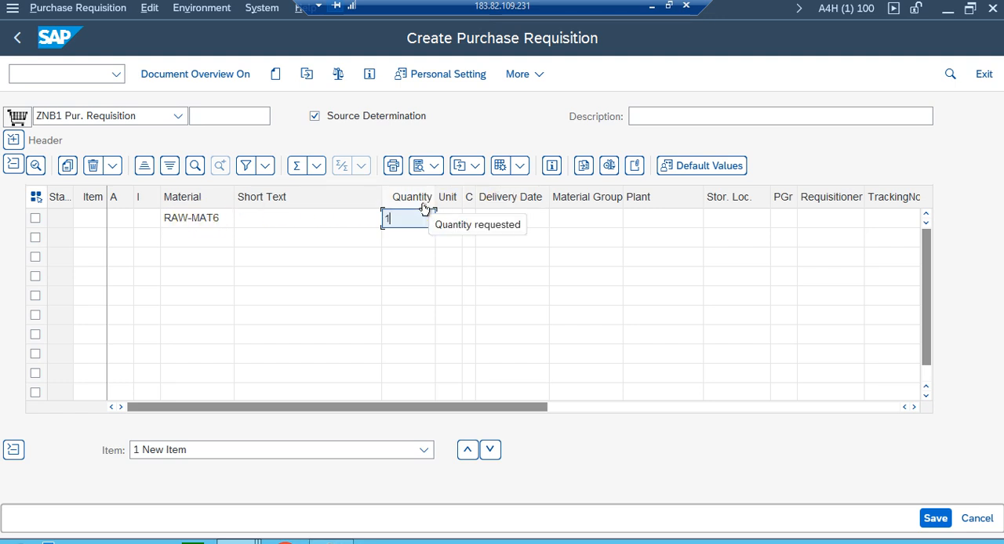
pyautogui.write('00')
pyautogui.press('Tab')
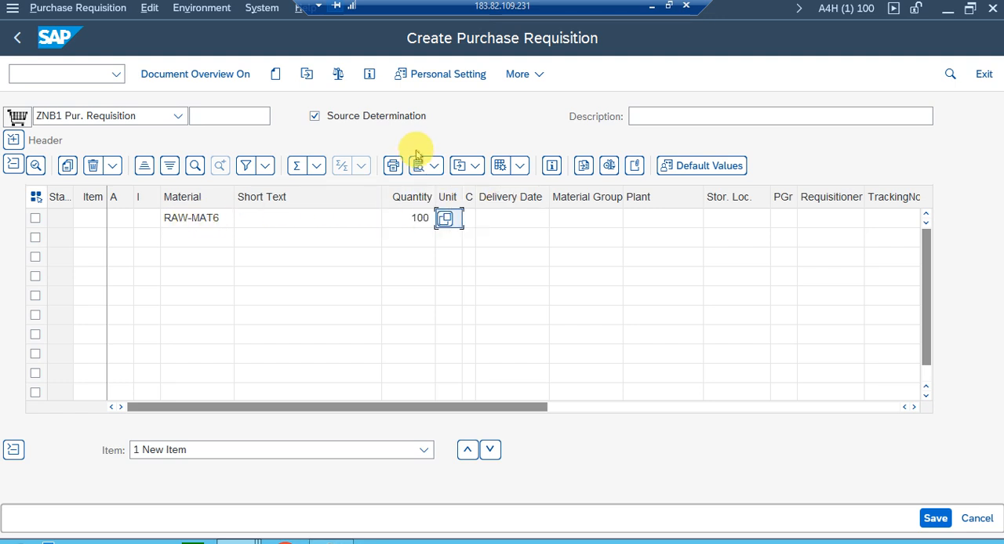
# Complete the RAW-MAT6 item with unit EA, plant ZP11 and storage location 0001, and validate the entry.
pyautogui.write('EA')
pyautogui.press('Tab')
pyautogui.press('Tab')
pyautogui.press('Tab')
pyautogui.press('Tab')
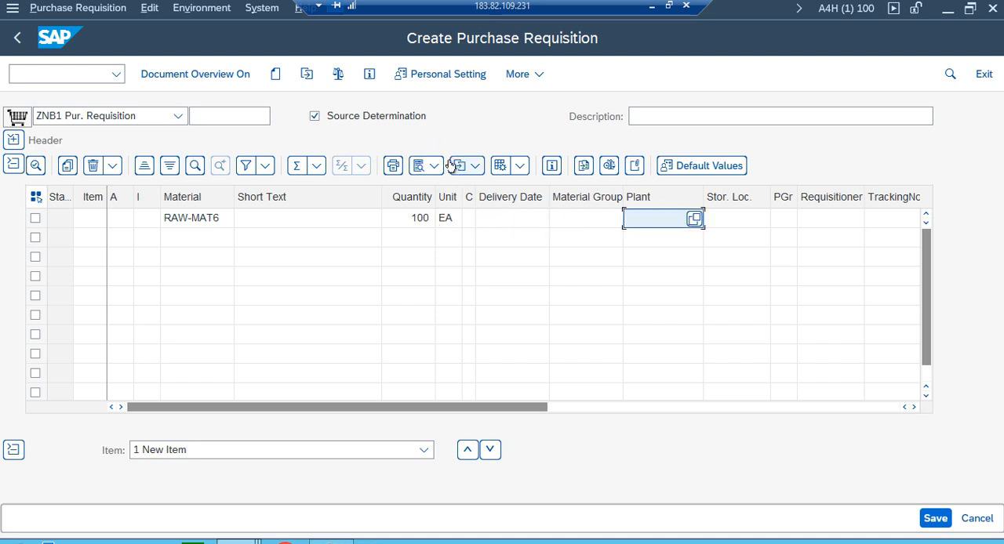
pyautogui.write('ZP11')
pyautogui.press('Tab')
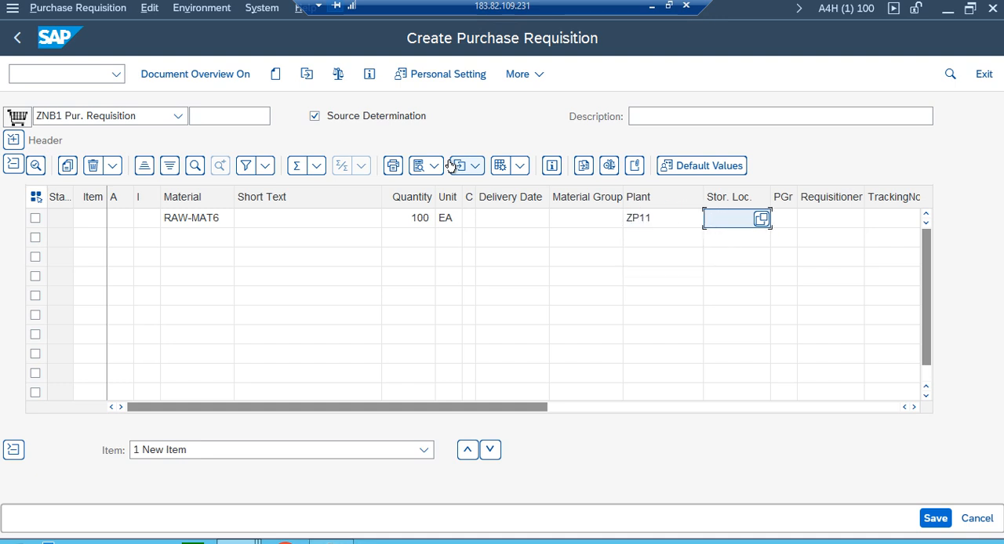
pyautogui.write('00')
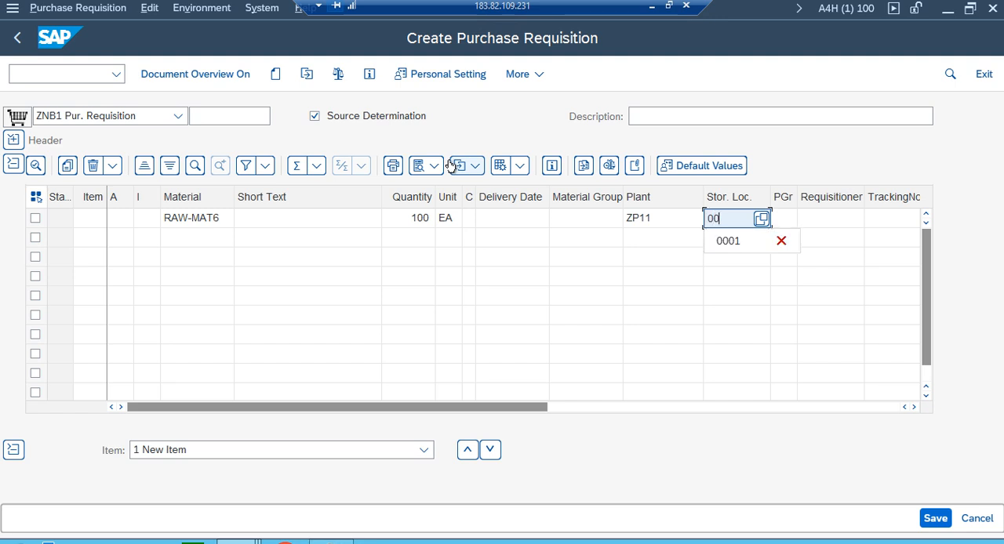
pyautogui.write('01')
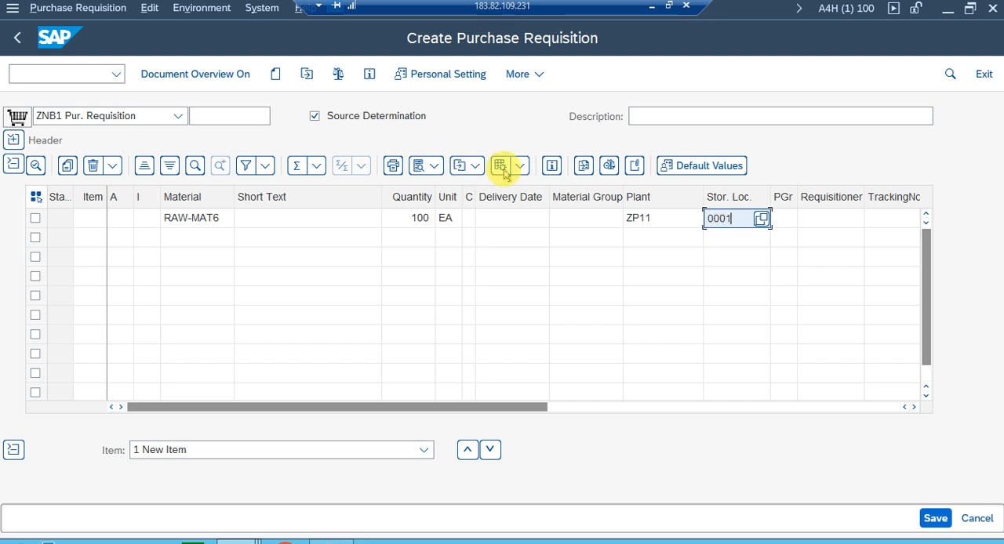
pyautogui.press('Return')
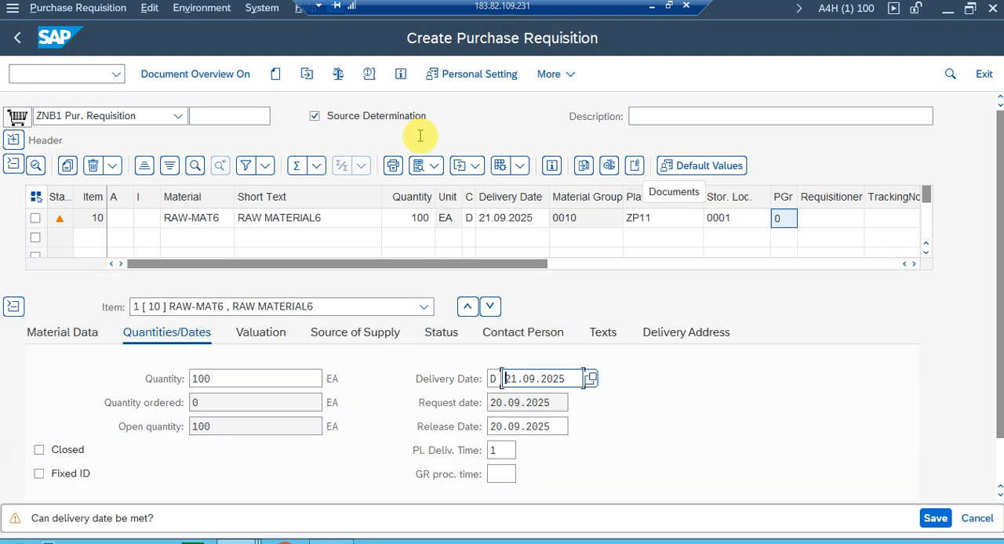
# Review the item's source of supply, run the document check and save the purchase requisition.
pyautogui.click(378, 334)
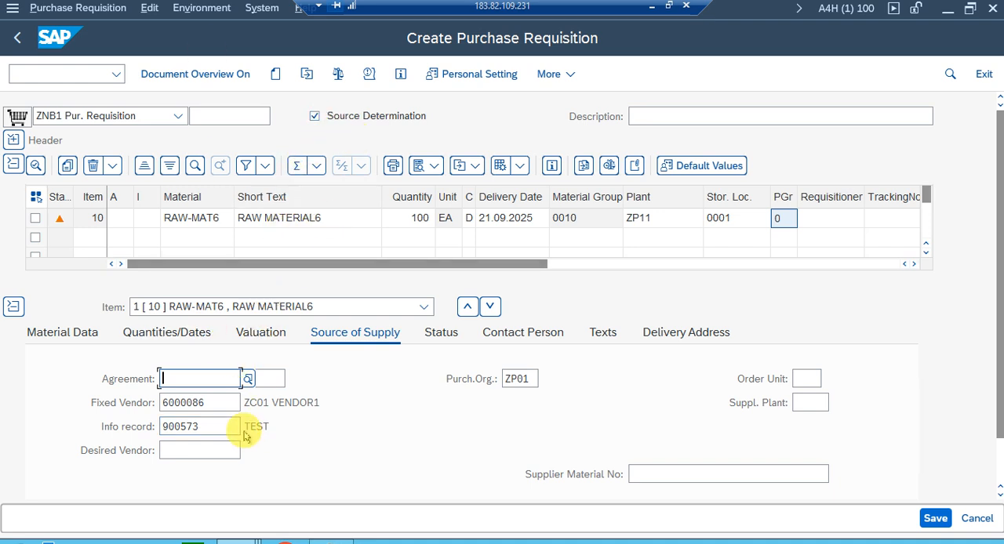
pyautogui.click(337, 74)
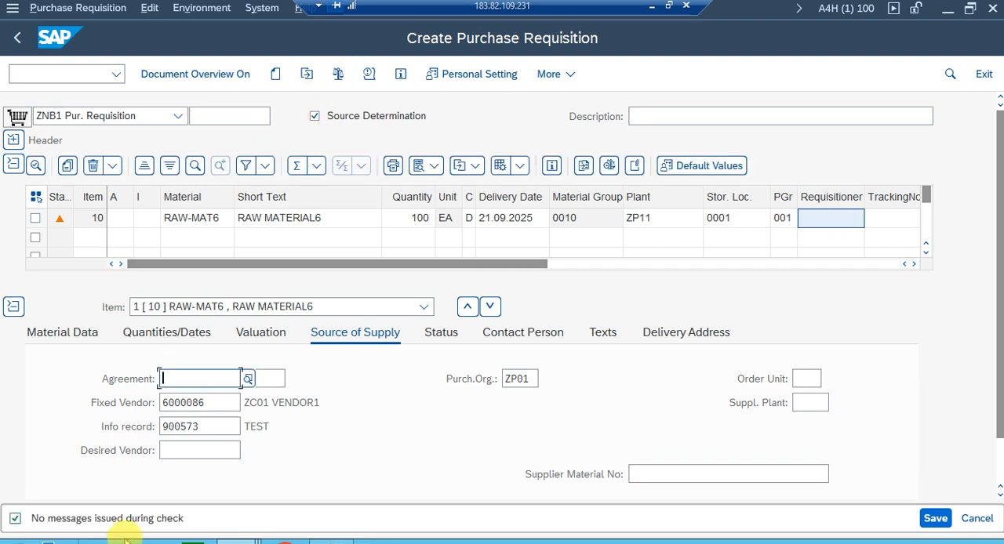
pyautogui.click(932, 519)
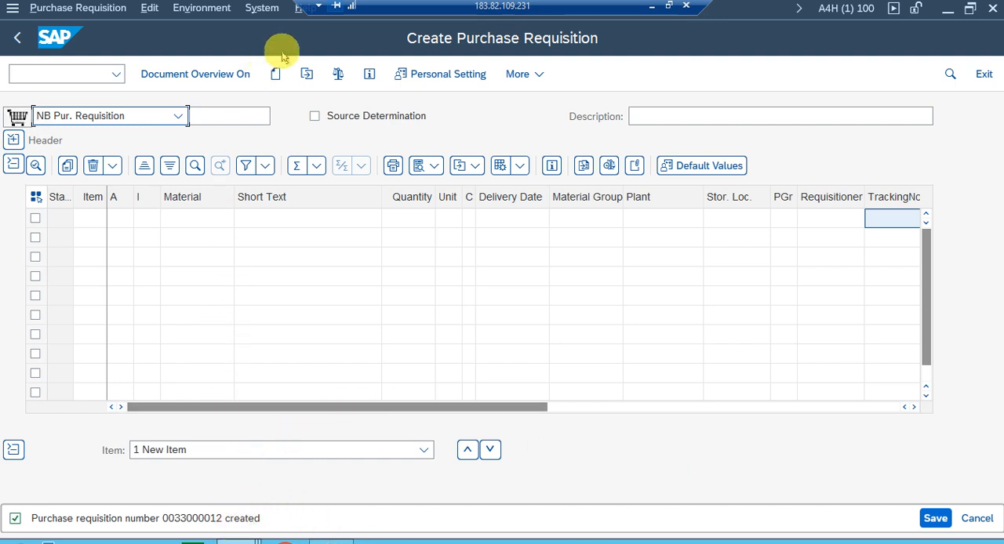
# Display the saved purchase requisition and review the item's processing status and ordered quantity.
pyautogui.click(306, 74)
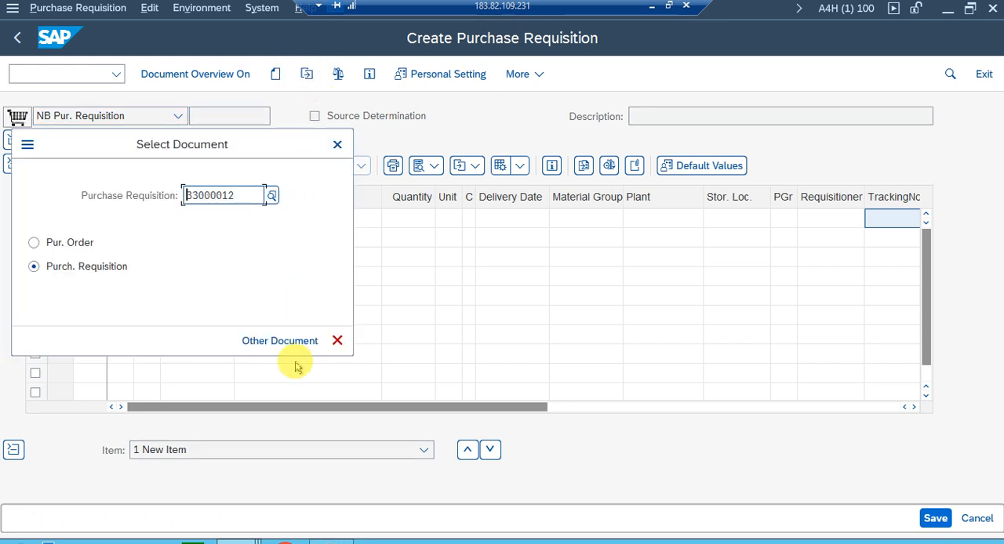
pyautogui.click(291, 340)
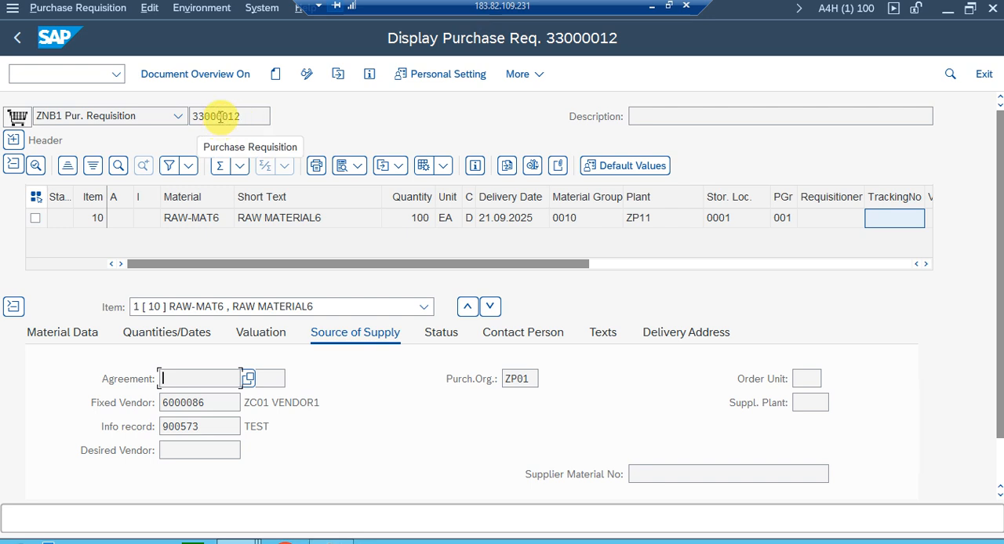
pyautogui.click(439, 333)
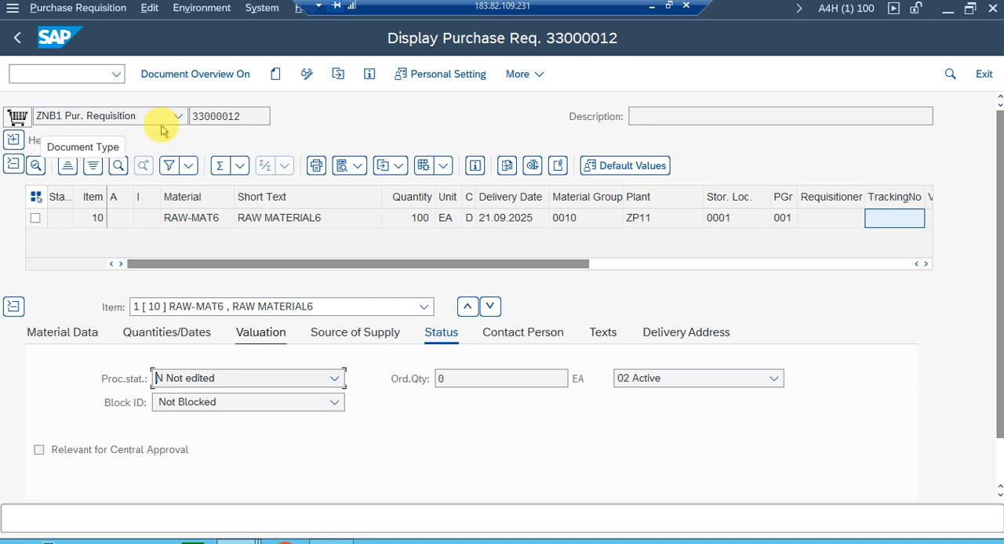
pyautogui.doubleClick(233, 116)
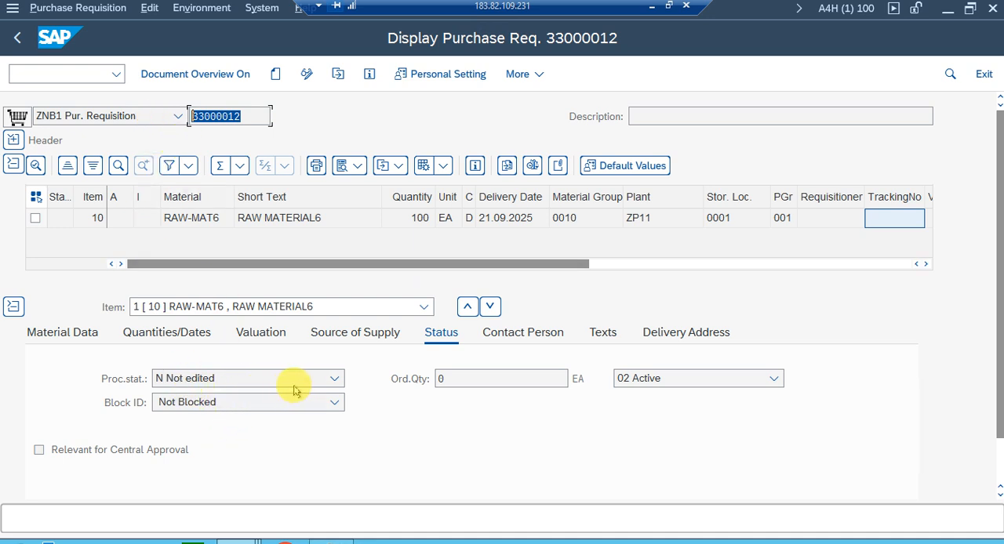
pyautogui.click(399, 221)
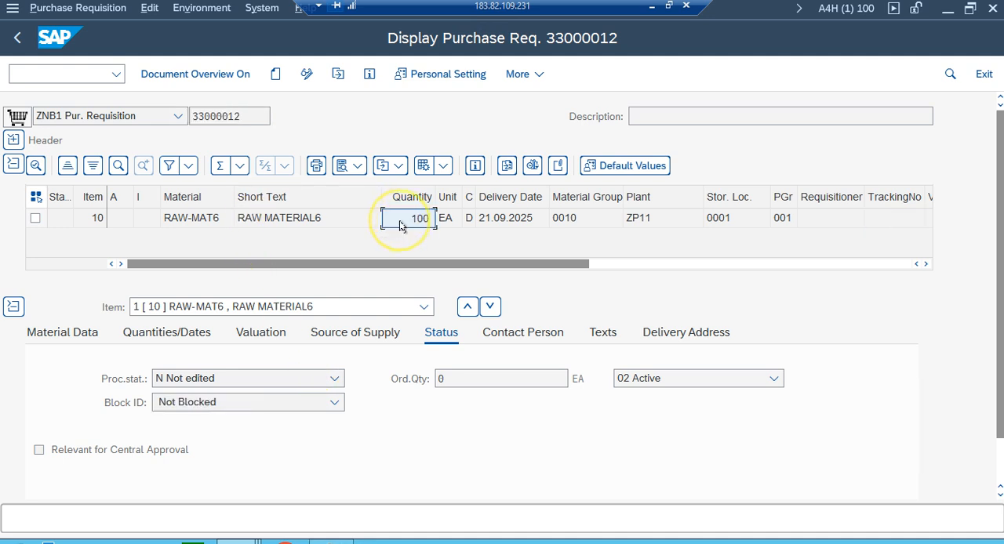
pyautogui.click(461, 384)
pyautogui.click(436, 378)
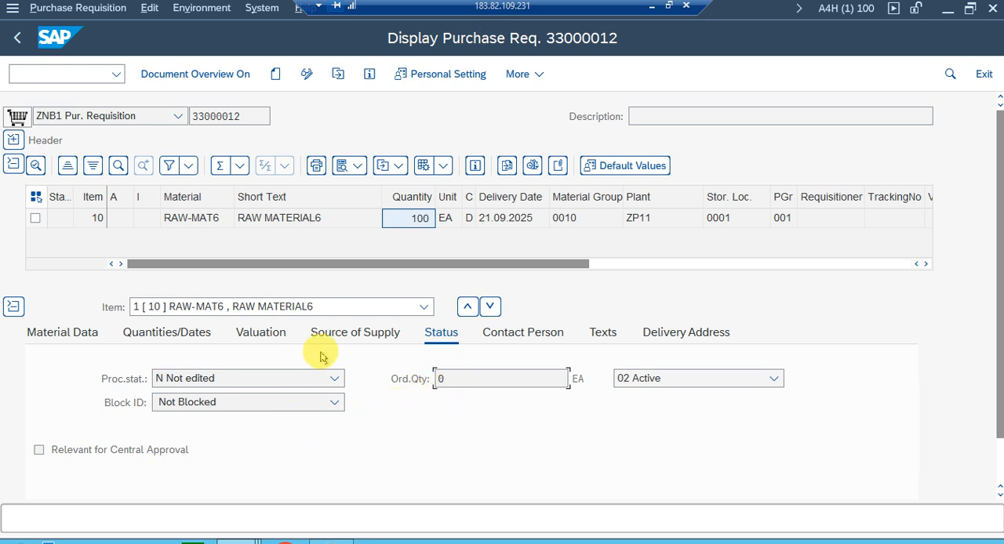
# Review the requested, ordered and open quantities in the item's Quantities/Dates details.
pyautogui.click(144, 336)
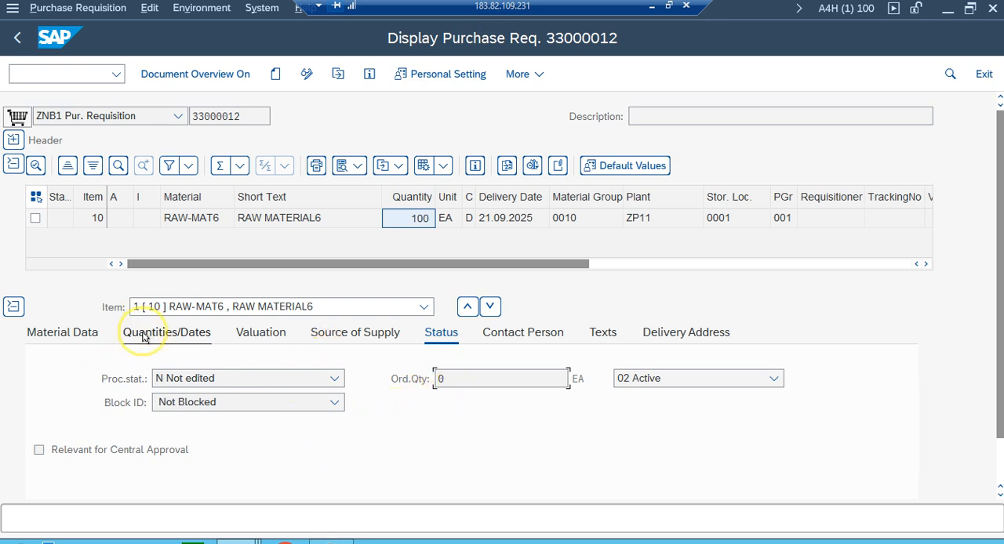
pyautogui.moveTo(212, 374)
pyautogui.mouseDown()
pyautogui.moveTo(180, 377)
pyautogui.moveTo(197, 378)
pyautogui.mouseUp()
pyautogui.click(220, 377)
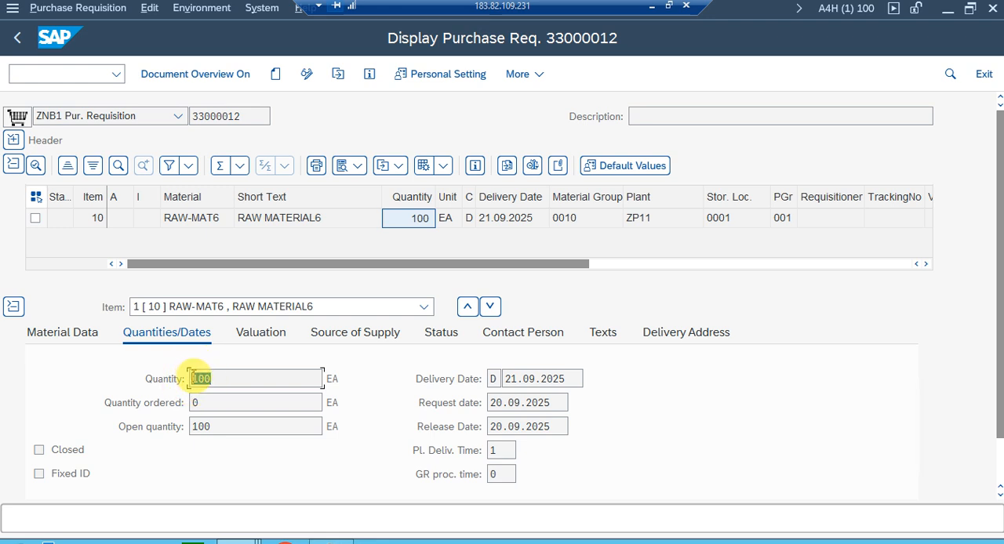
pyautogui.moveTo(218, 380); pyautogui.dragTo(175, 431)
pyautogui.click(197, 404)
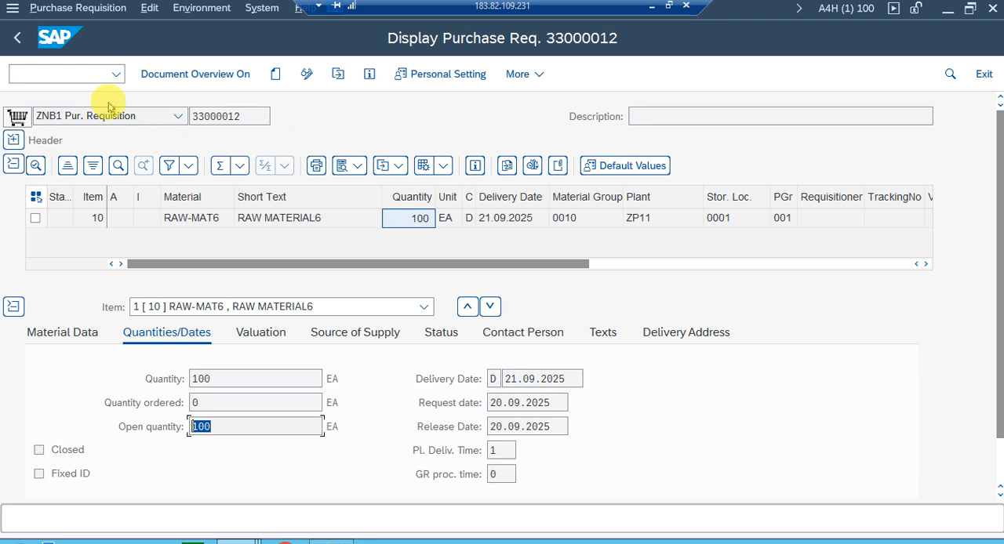
# Switch to the session displaying material RAW-MAT6, leave that display and open transaction ME59N.
pyautogui.click(87, 69)
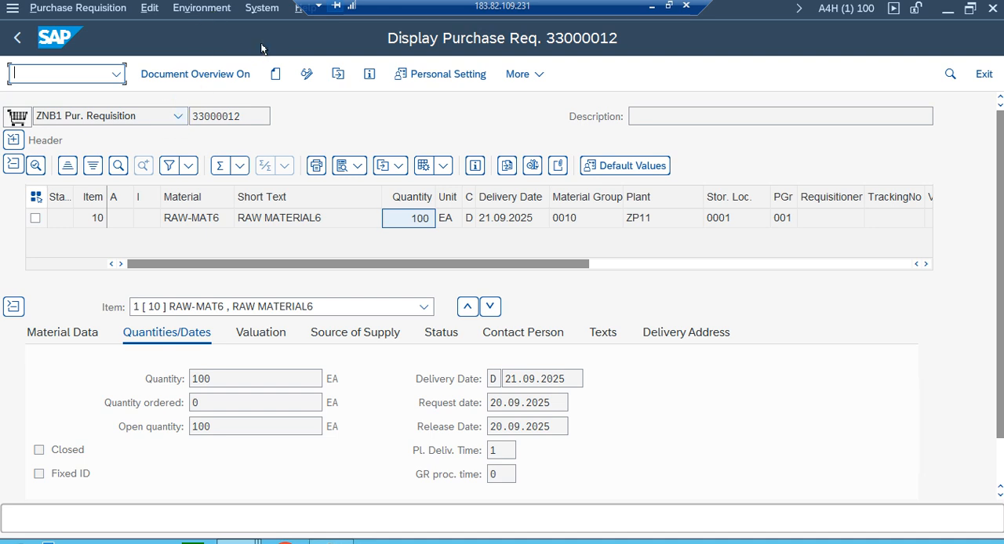
pyautogui.click(234, 538)
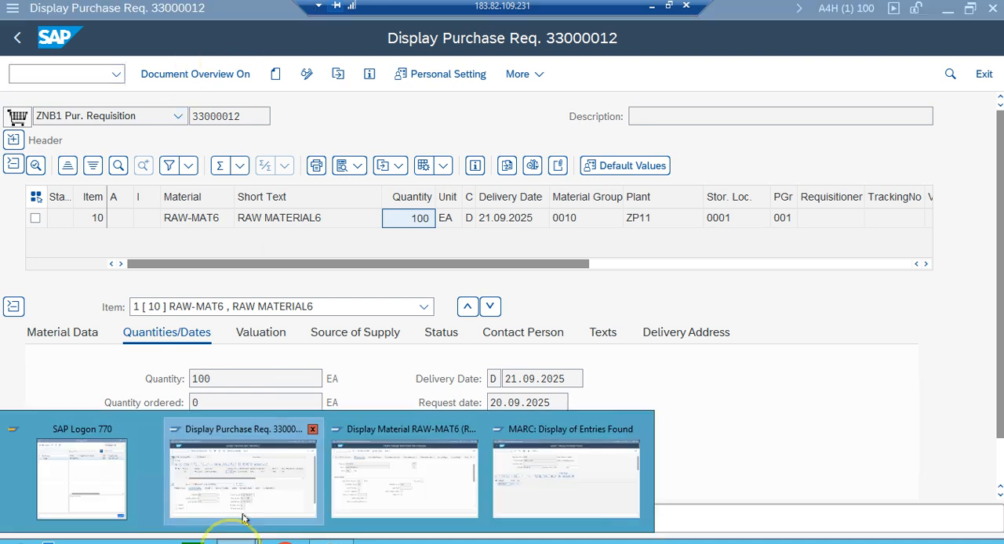
pyautogui.click(372, 480)
pyautogui.click(18, 39)
pyautogui.click(18, 39)
pyautogui.click(67, 73)
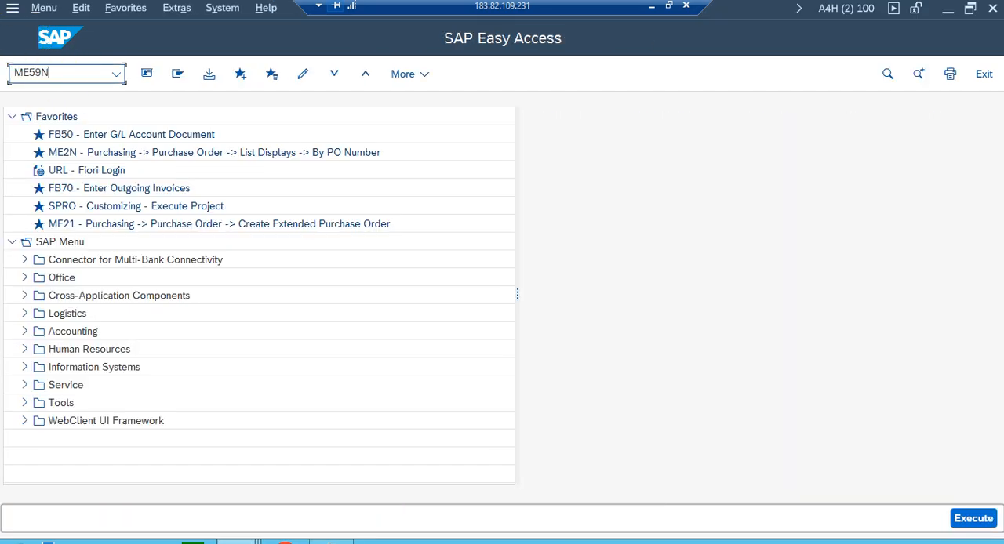
pyautogui.press('Return')
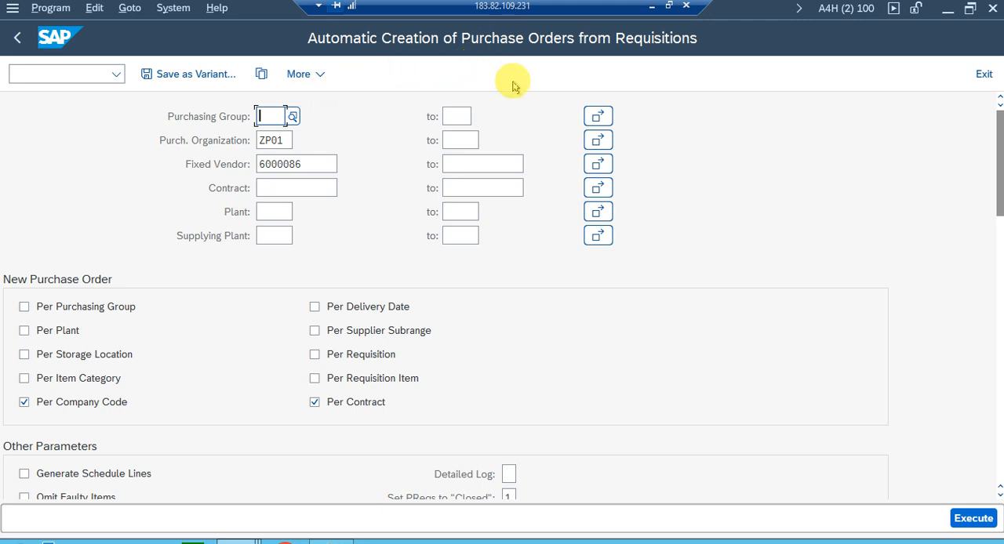
# Clear the purchasing organization and fixed vendor from the automatic PO creation selection.
pyautogui.doubleClick(282, 140)
pyautogui.press('Delete')
pyautogui.click(285, 164)
pyautogui.doubleClick(284, 164)
pyautogui.press('Delete')
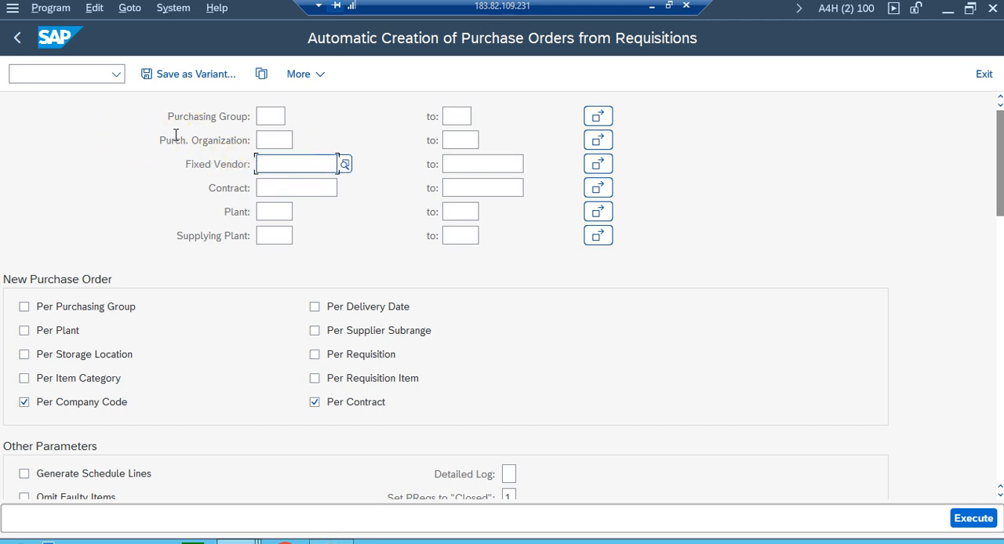
# Copy the saved requisition's number into the Purchase Requisition selection, execute the automatic PO creation and select the requisition in the resulting log.
pyautogui.scroll(-3, 188, 343)
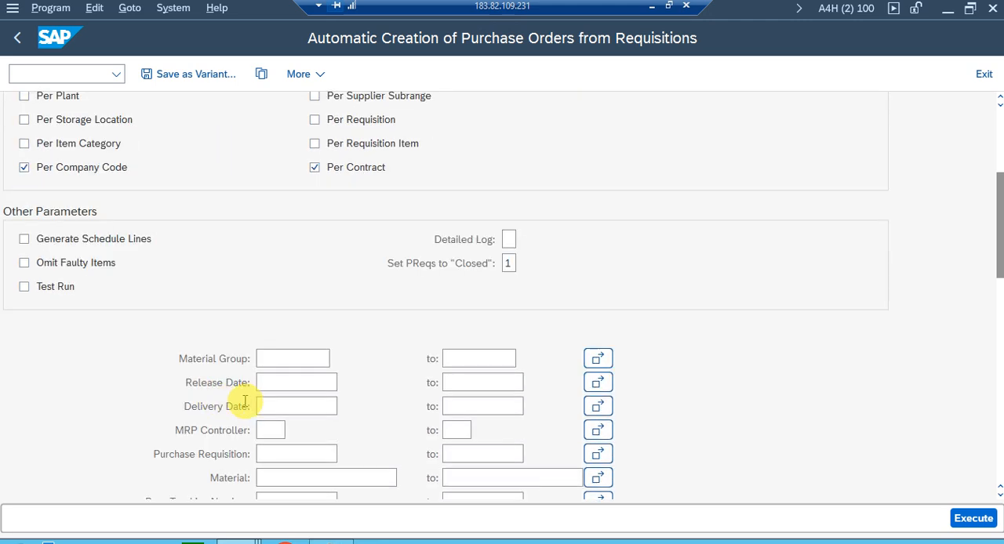
pyautogui.click(286, 451)
pyautogui.hotkey('alt', 'Tab')
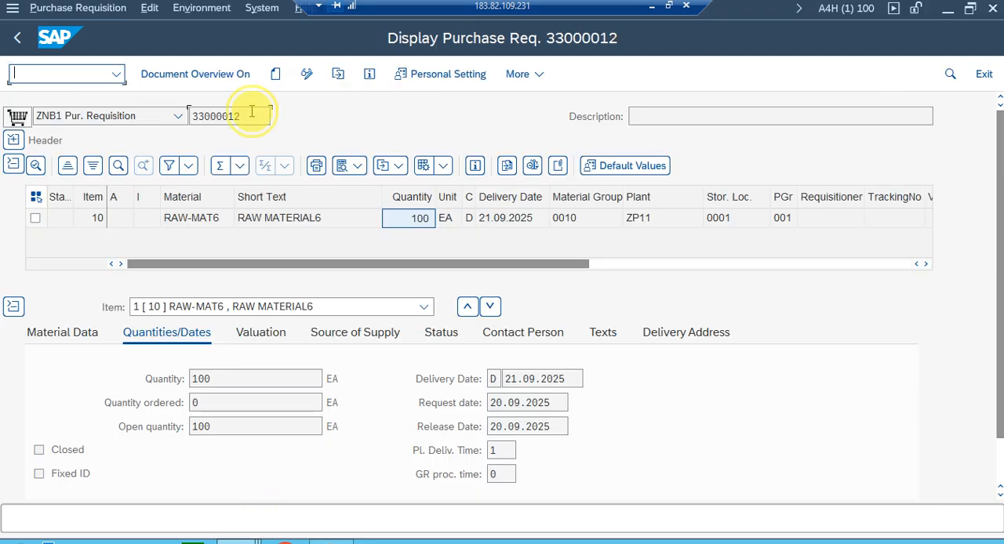
pyautogui.doubleClick(251, 114)
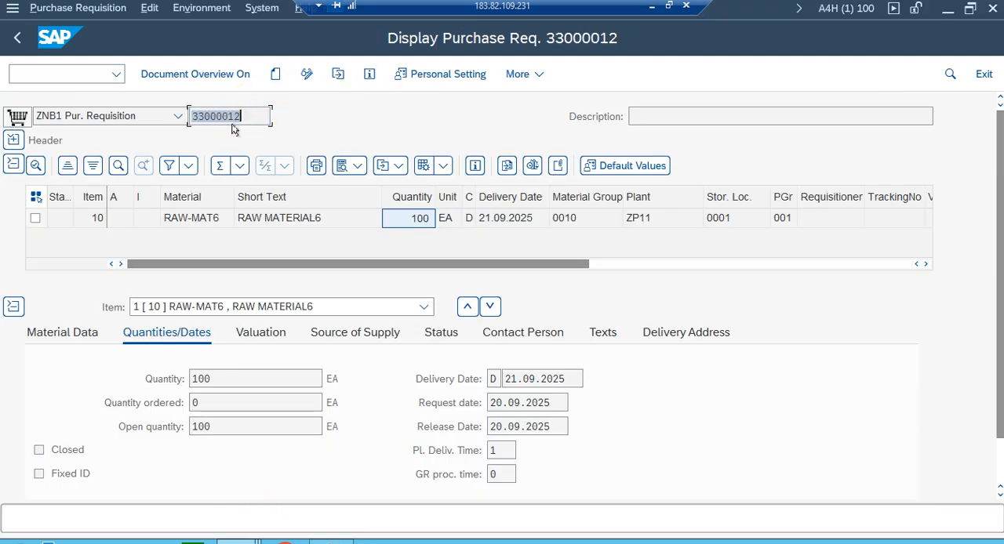
pyautogui.hotkey('alt', 'Tab')
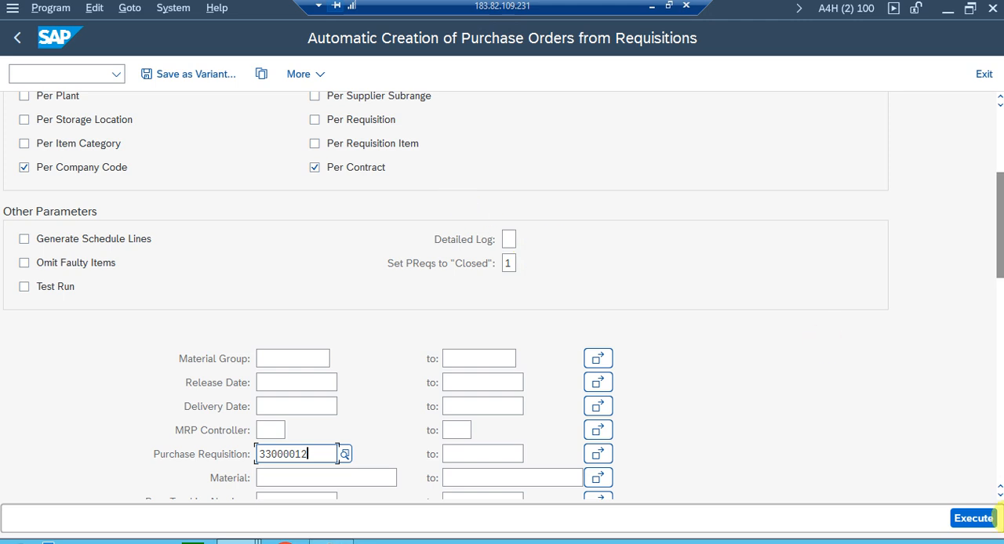
pyautogui.click(989, 519)
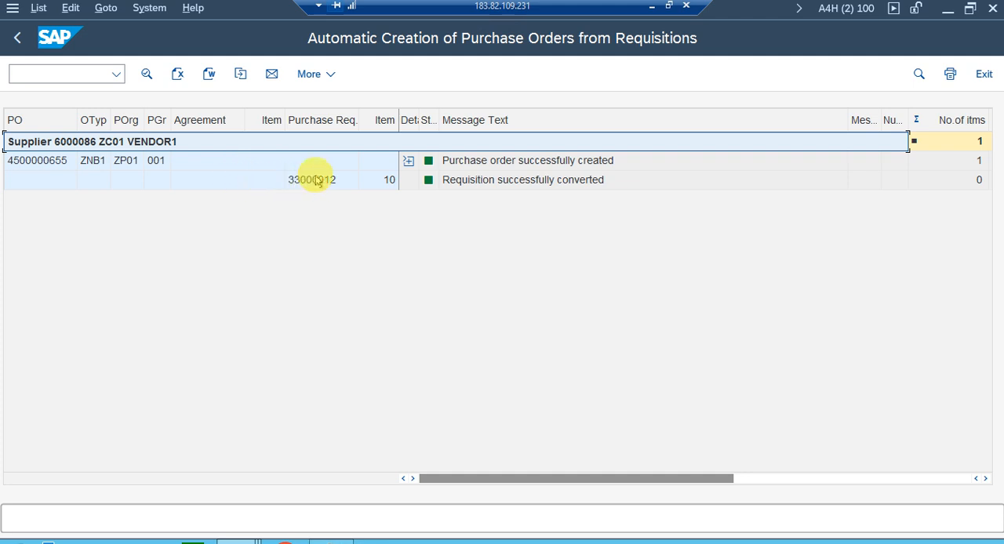
pyautogui.click(316, 181)
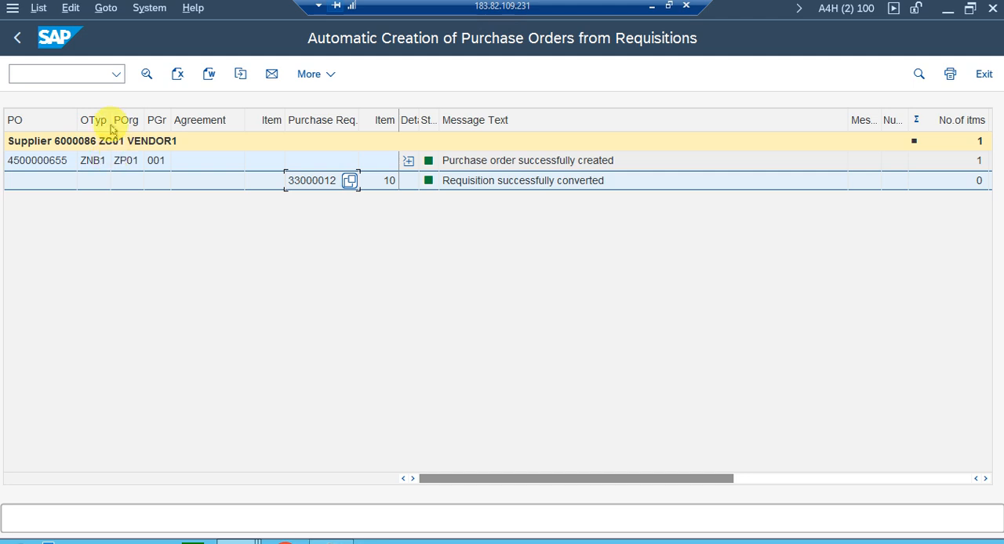
# Expand the message details of the created purchase order in the automatic creation log.
pyautogui.click(129, 165)
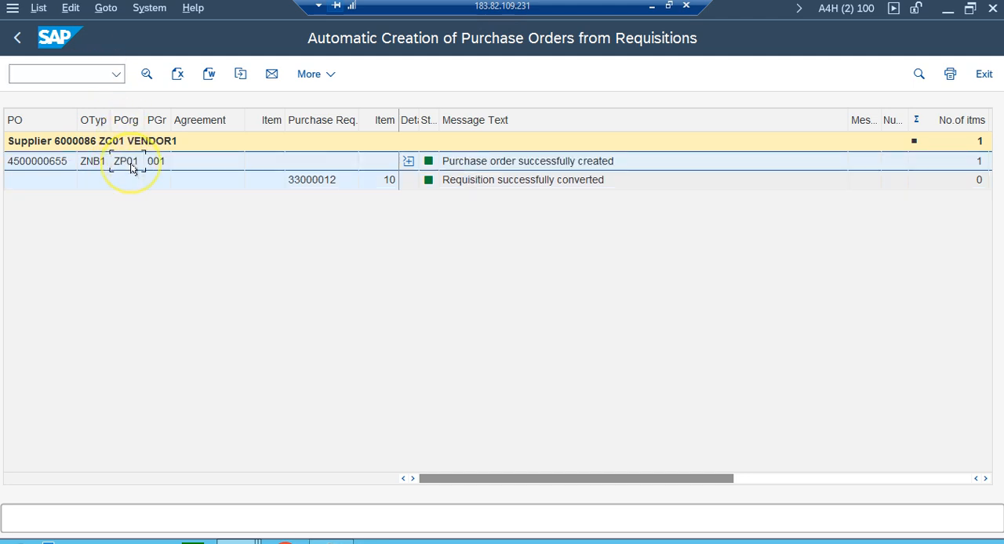
pyautogui.click(407, 162)
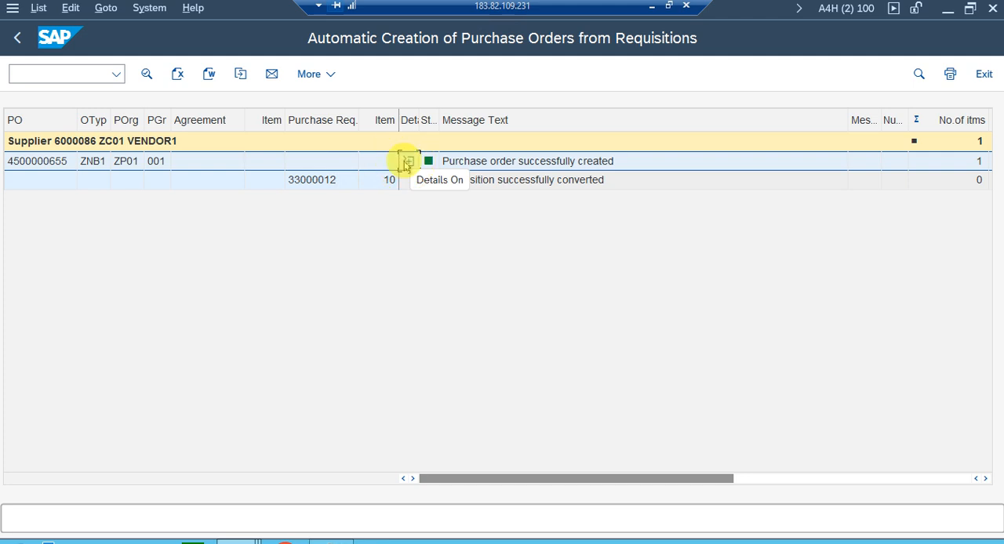
pyautogui.click(400, 156)
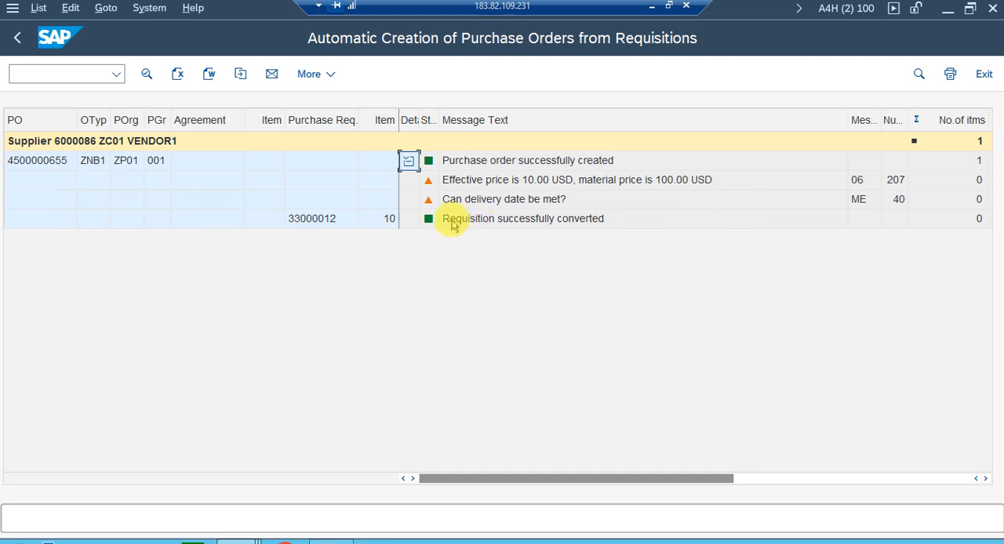
# Open the created purchase order from the log and examine the purchase requisition reference in its item overview.
pyautogui.click(51, 161)
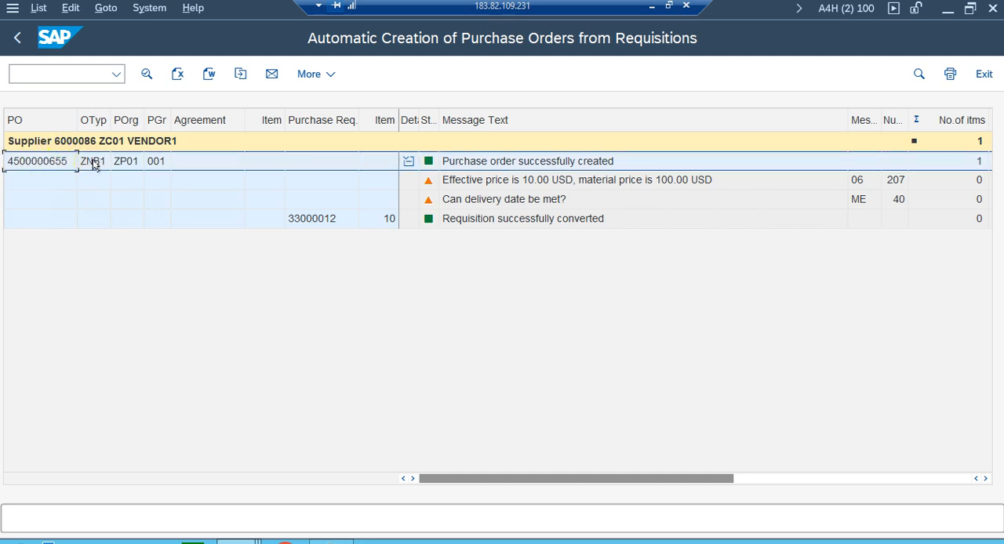
pyautogui.doubleClick(51, 162)
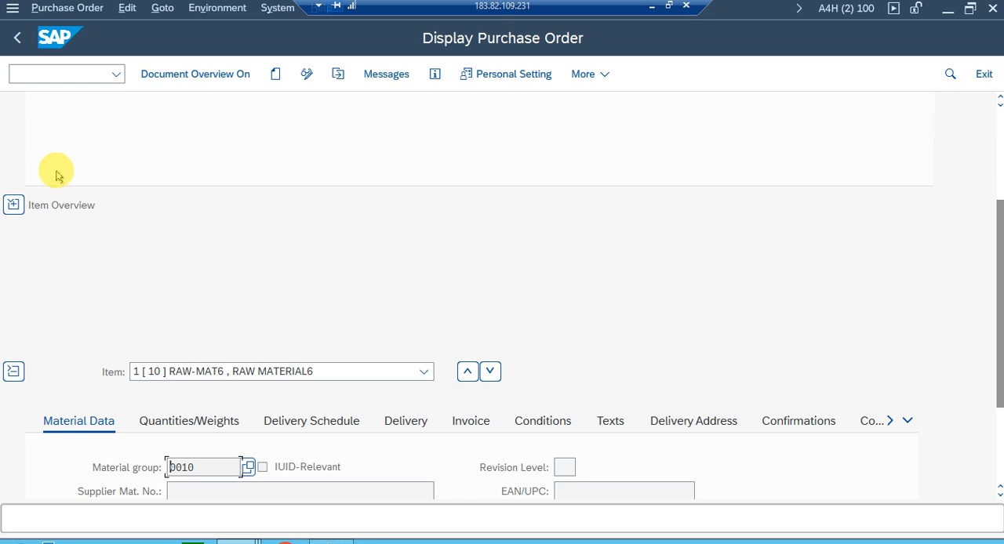
pyautogui.scroll(3, 193, 209)
pyautogui.scroll(1, 195, 160)
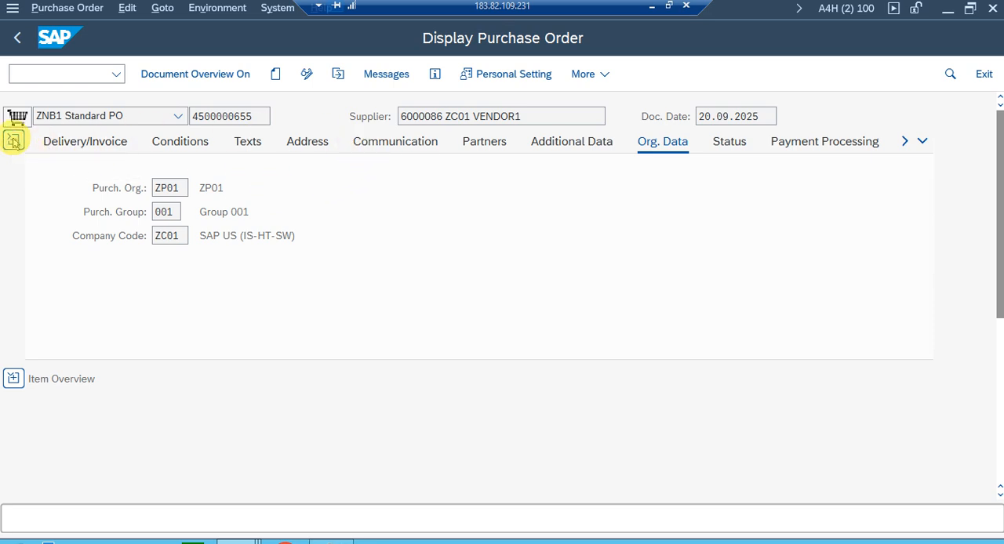
pyautogui.click(13, 141)
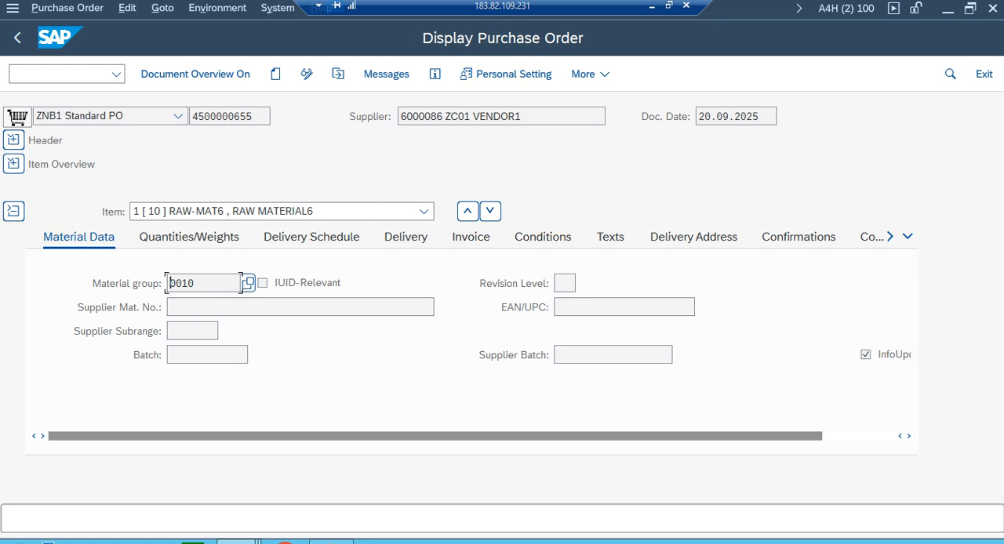
pyautogui.click(14, 164)
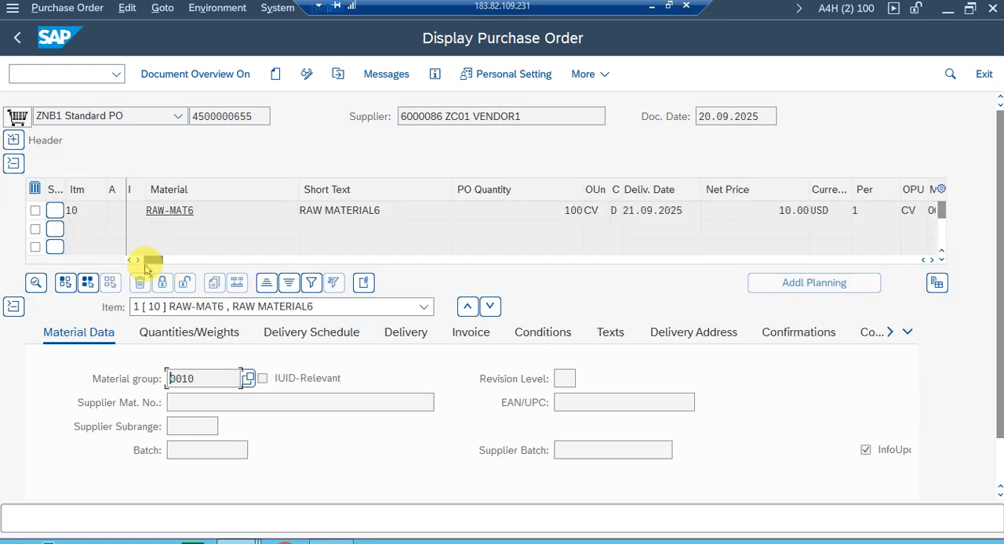
pyautogui.moveTo(158, 264); pyautogui.dragTo(515, 261)
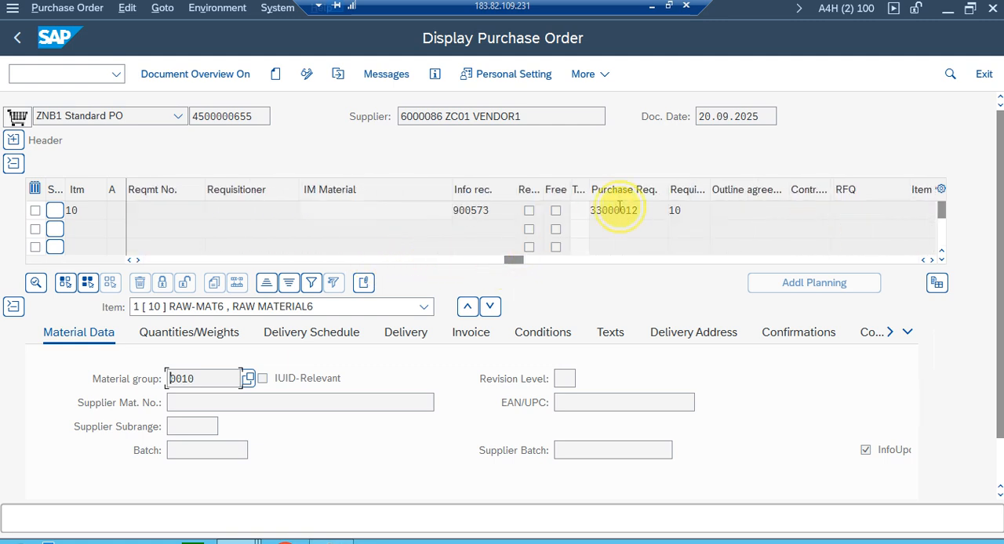
pyautogui.click(619, 207)
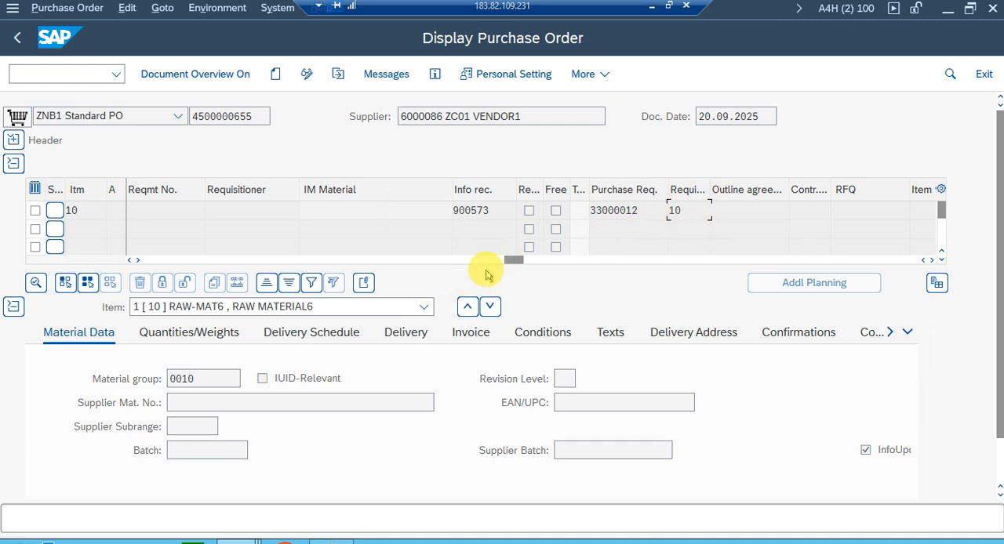
# Switch to the session displaying the source purchase requisition and reload that requisition.
pyautogui.moveTo(235, 541)
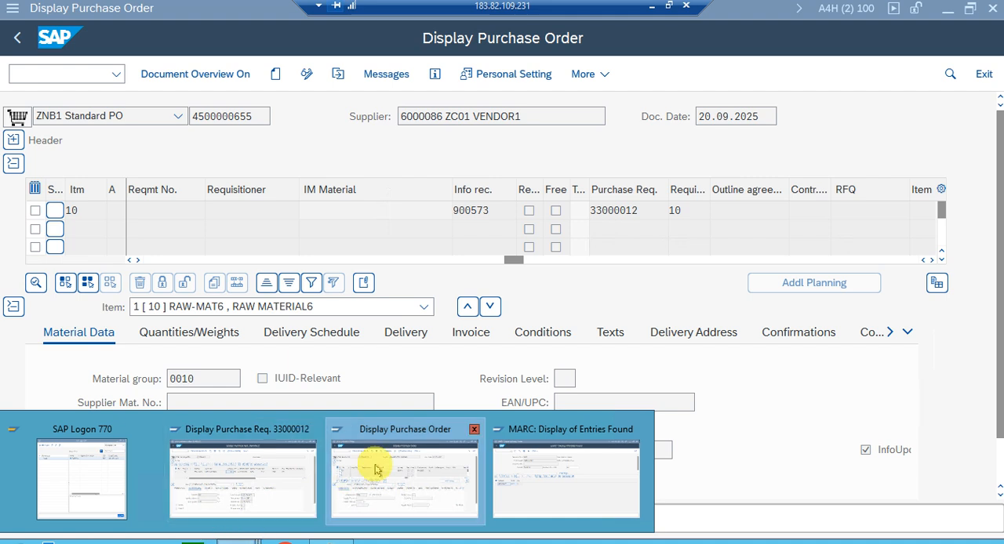
pyautogui.click(264, 475)
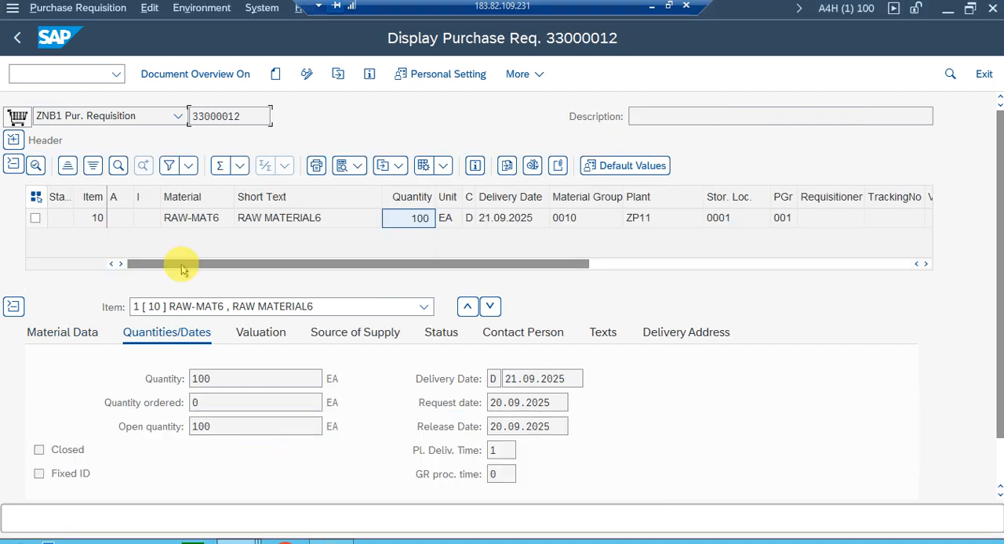
pyautogui.click(338, 73)
pyautogui.click(265, 340)
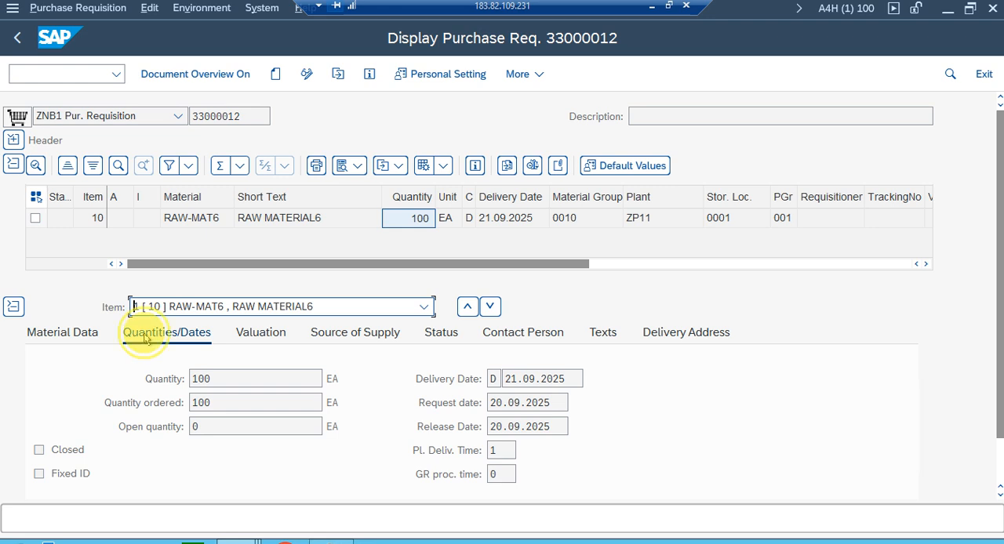
# Compare the item's requested, ordered and open quantities and review its processing status with the linked purchasing document.
pyautogui.doubleClick(196, 402)
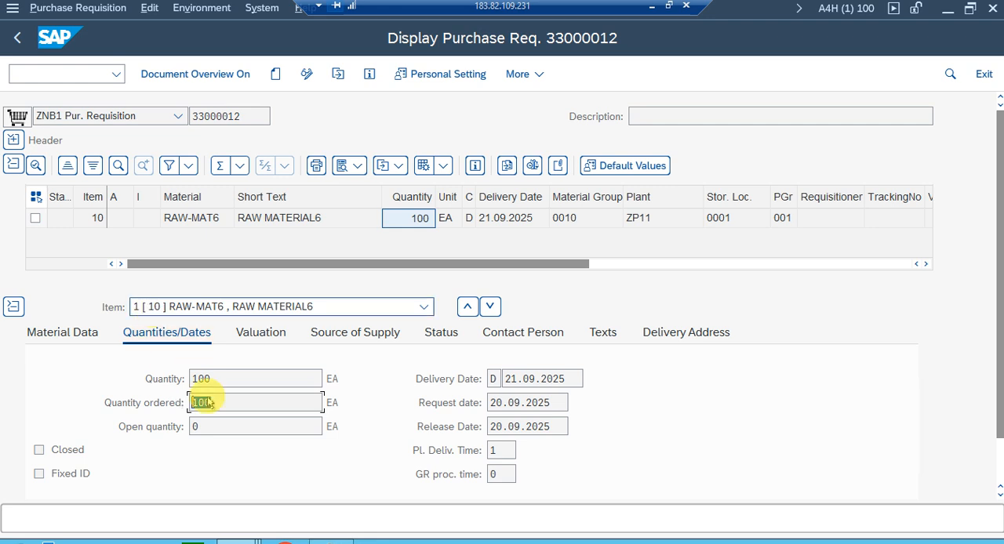
pyautogui.doubleClick(211, 379)
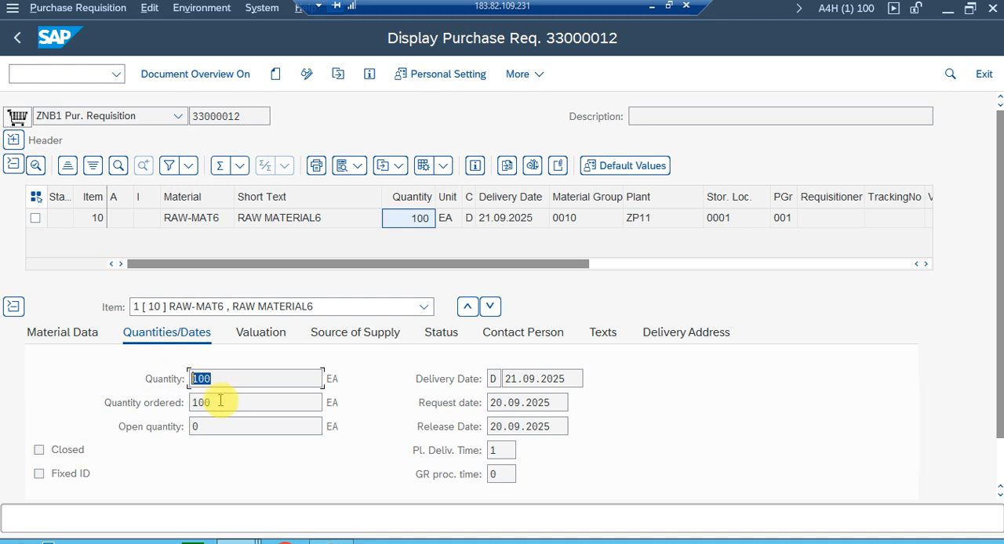
pyautogui.moveTo(216, 429); pyautogui.dragTo(172, 435)
pyautogui.moveTo(218, 381); pyautogui.dragTo(188, 403)
pyautogui.click(198, 426)
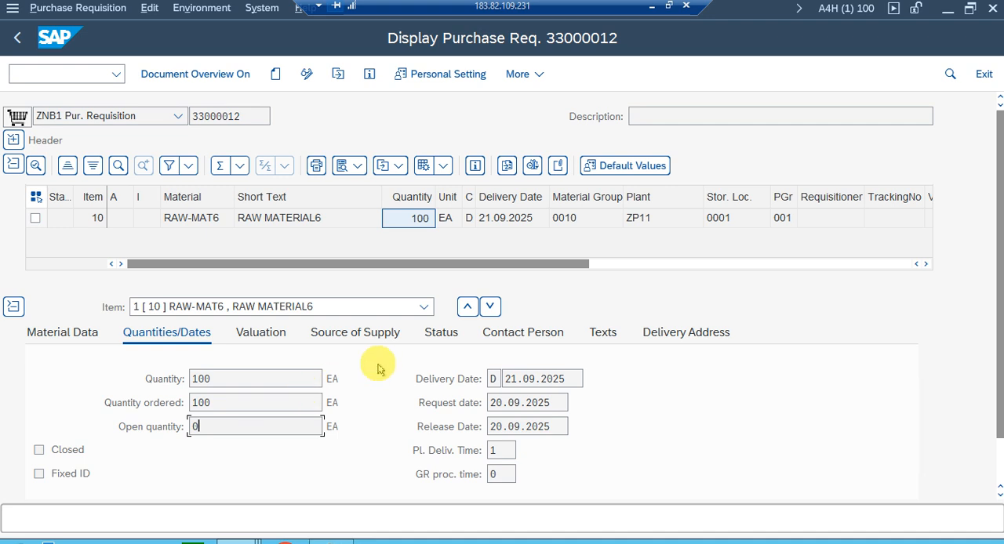
pyautogui.click(432, 337)
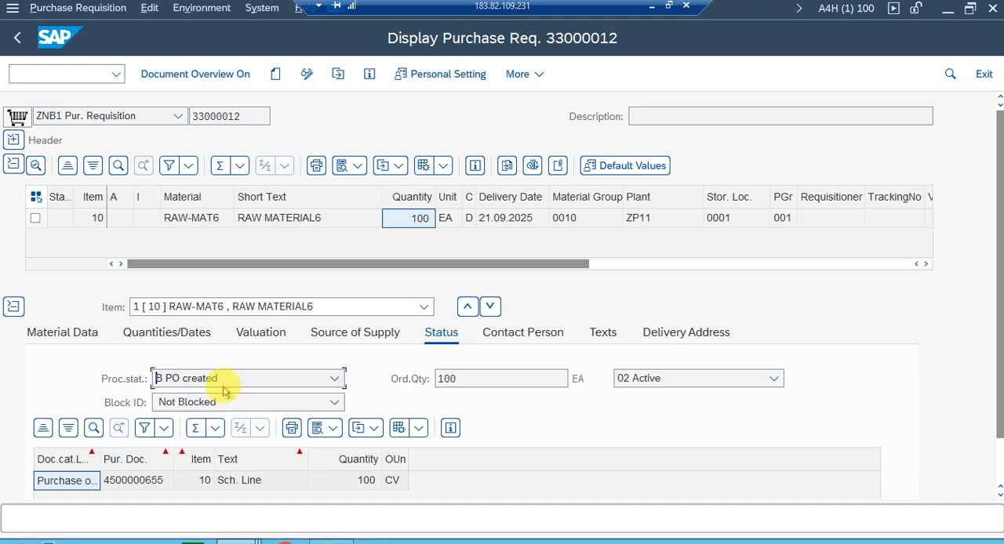
pyautogui.scroll(-1, 143, 469)
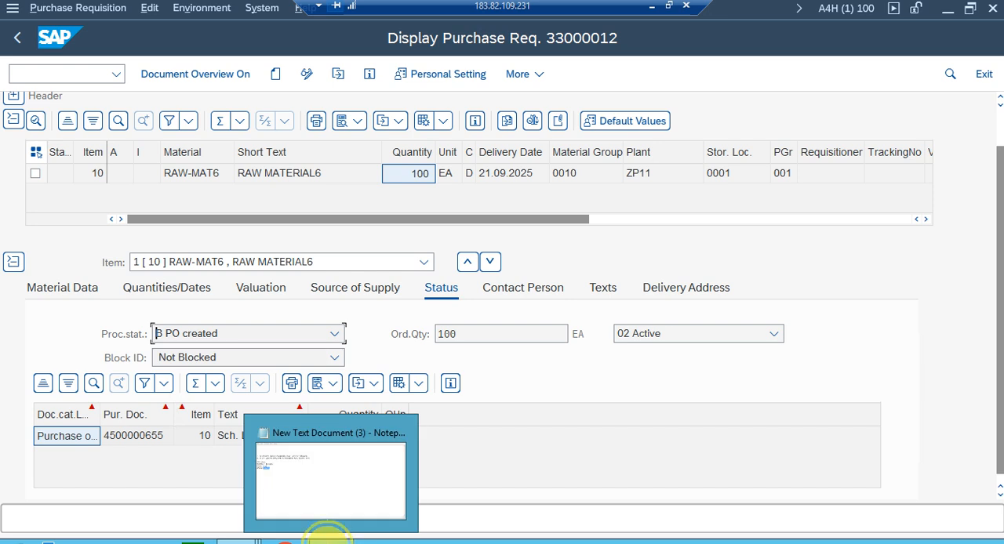
# Review the automatic PO prerequisites and test data in the Notepad notes and return to the requisition display.
pyautogui.click(328, 538)
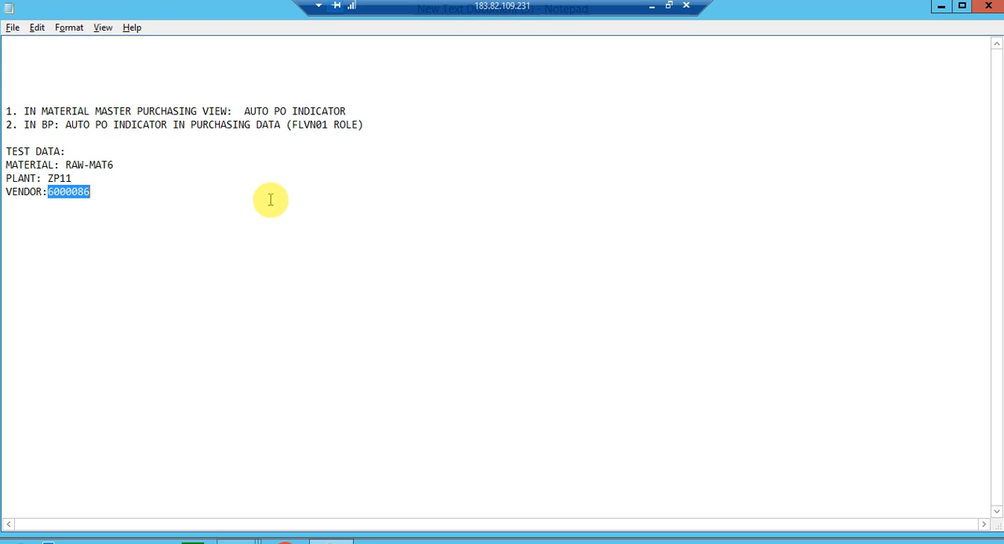
pyautogui.click(130, 232)
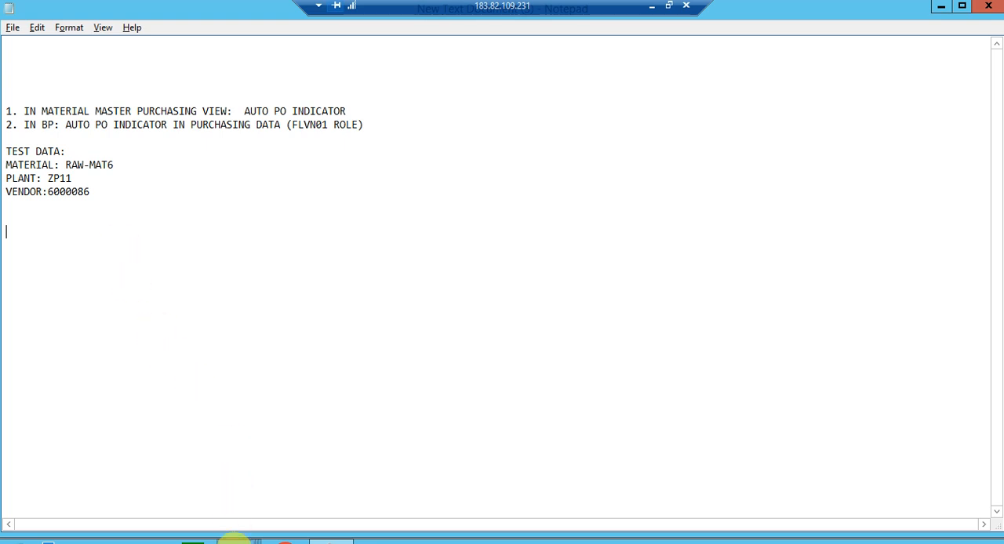
pyautogui.click(235, 540)
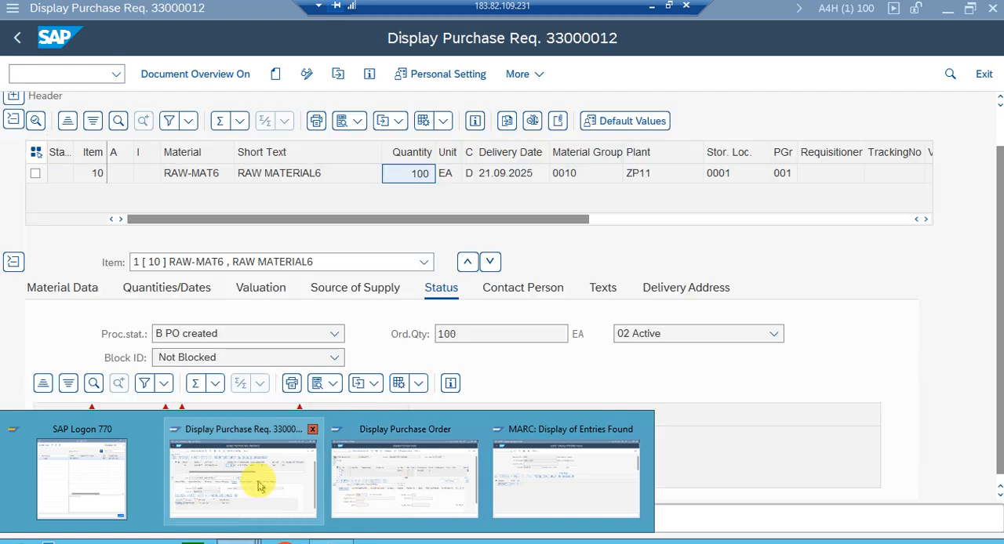
pyautogui.click(259, 480)
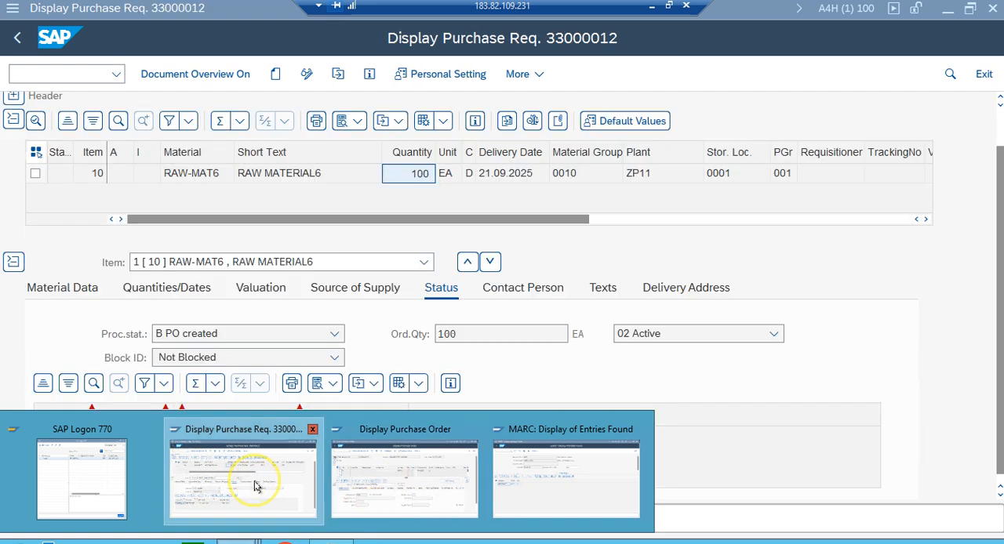
# Copy the displayed requisition's number and start a new purchase requisition with document type ZNB1.
pyautogui.scroll(1, 240, 188)
pyautogui.click(247, 116)
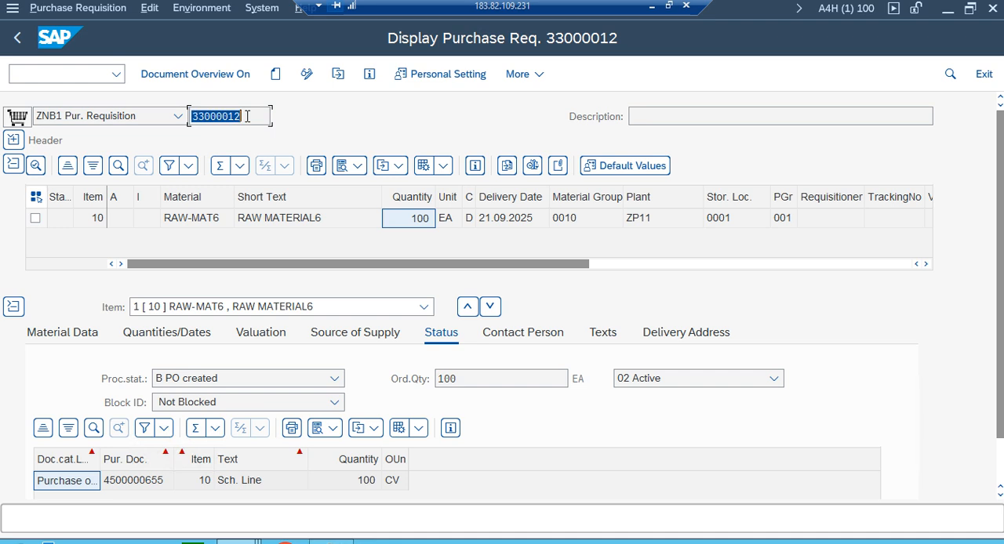
pyautogui.click(270, 88)
pyautogui.click(274, 75)
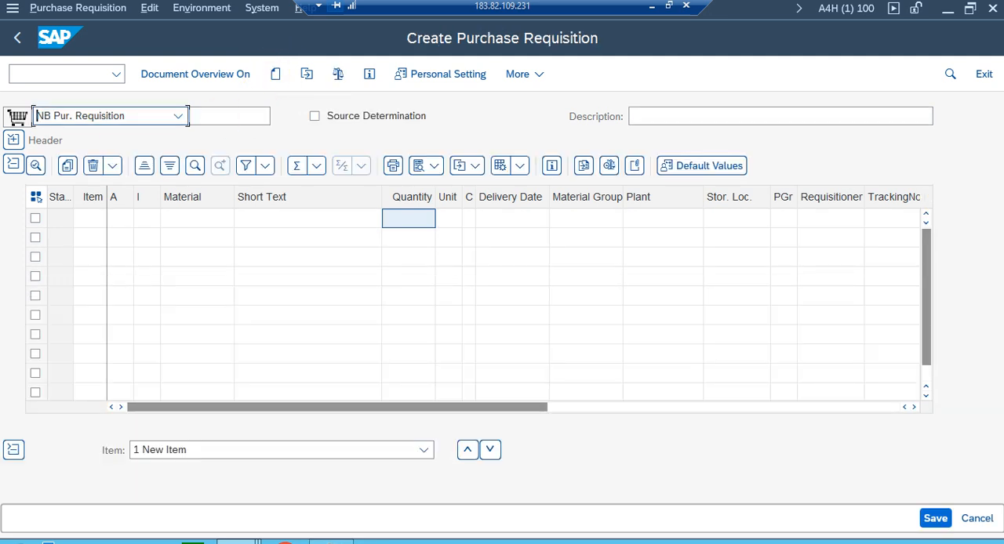
pyautogui.click(134, 116)
pyautogui.scroll(-5, 129, 328)
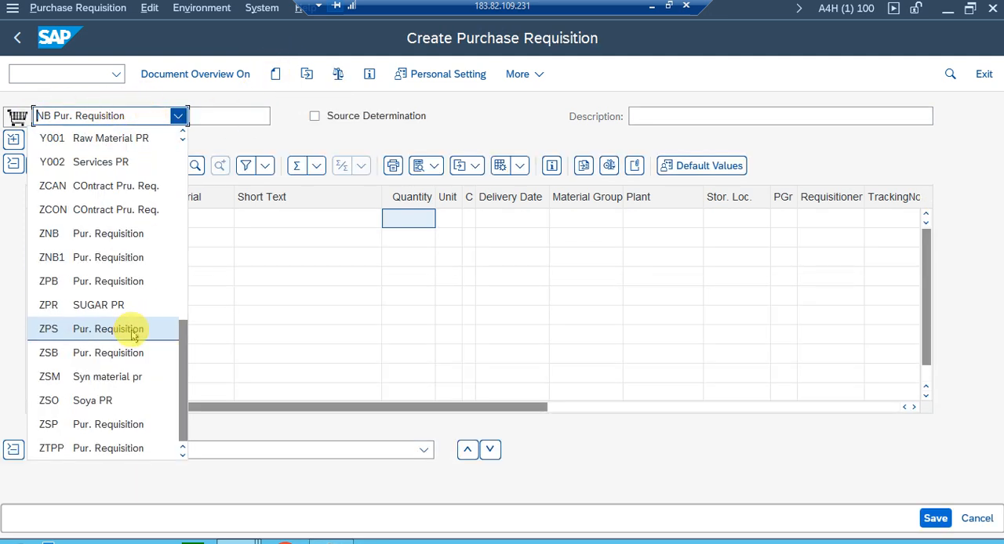
pyautogui.click(112, 233)
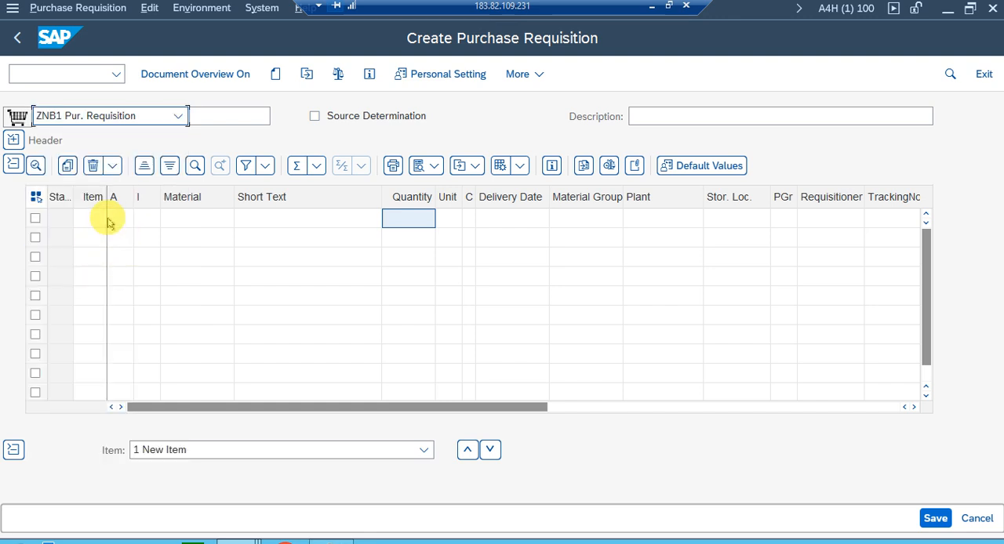
# Show the document overview and list purchase requisitions selected by the copied requisition number.
pyautogui.click(159, 73)
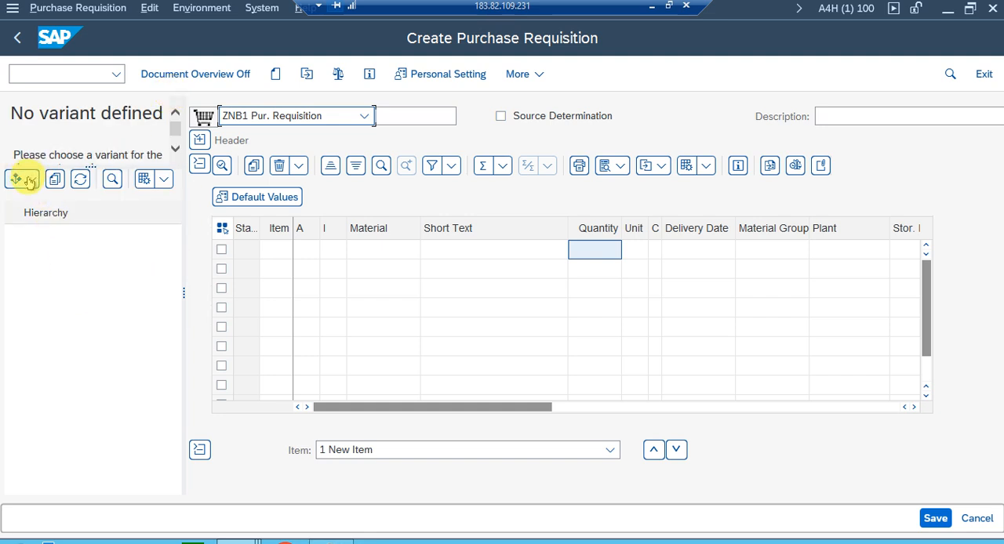
pyautogui.click(31, 180)
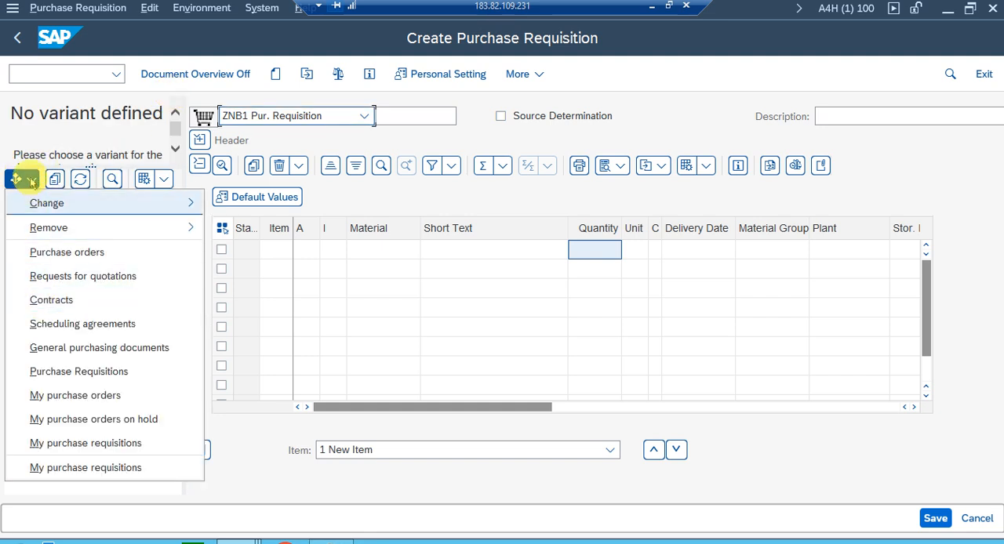
pyautogui.click(56, 371)
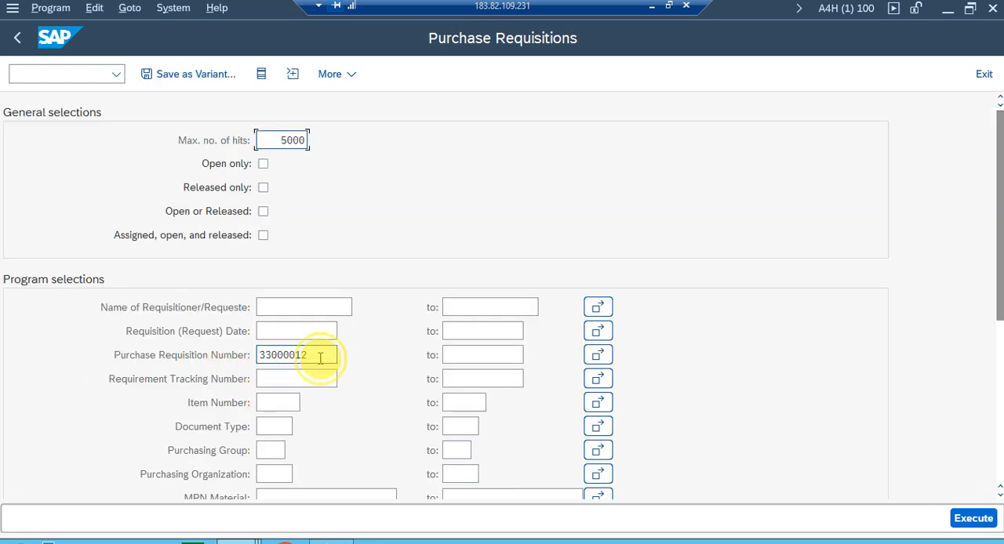
pyautogui.moveTo(320, 358); pyautogui.dragTo(106, 359)
pyautogui.write('33000012')
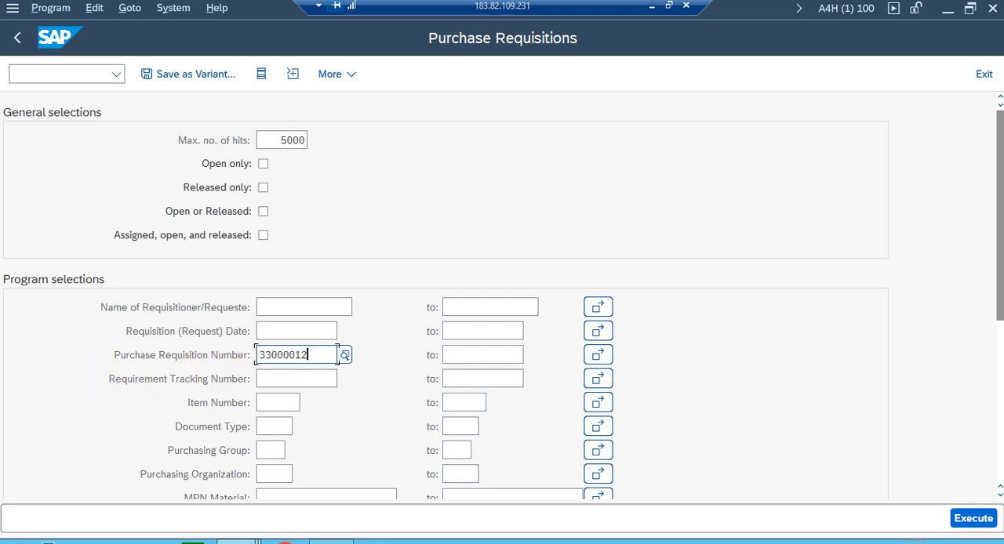
pyautogui.click(969, 517)
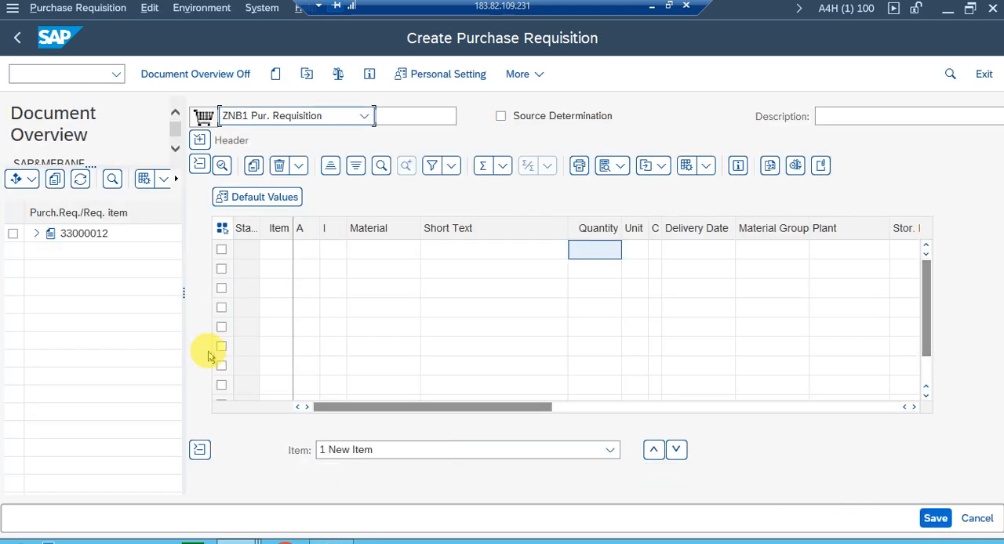
# Adopt the listed requisition into the new one, check the document and hide the document overview.
pyautogui.click(74, 236)
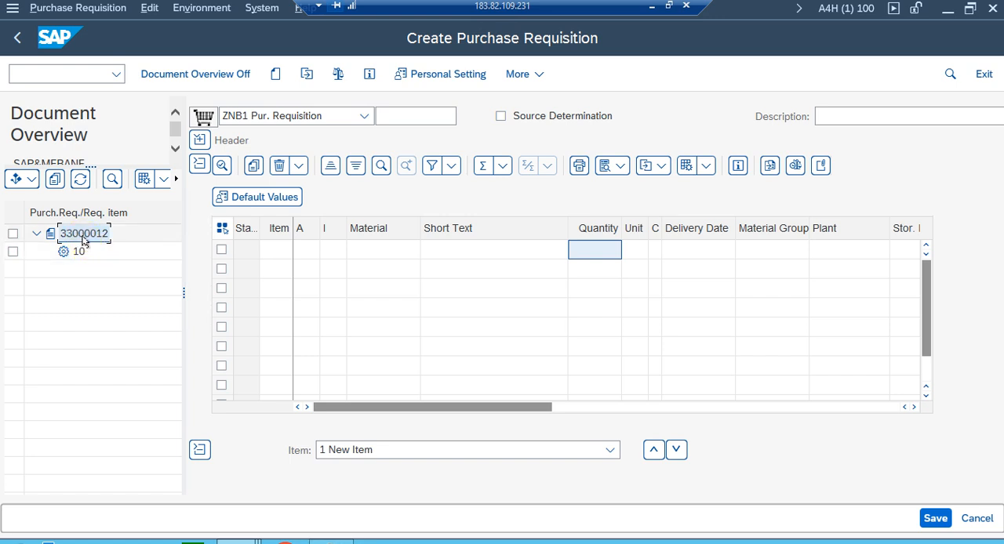
pyautogui.click(56, 179)
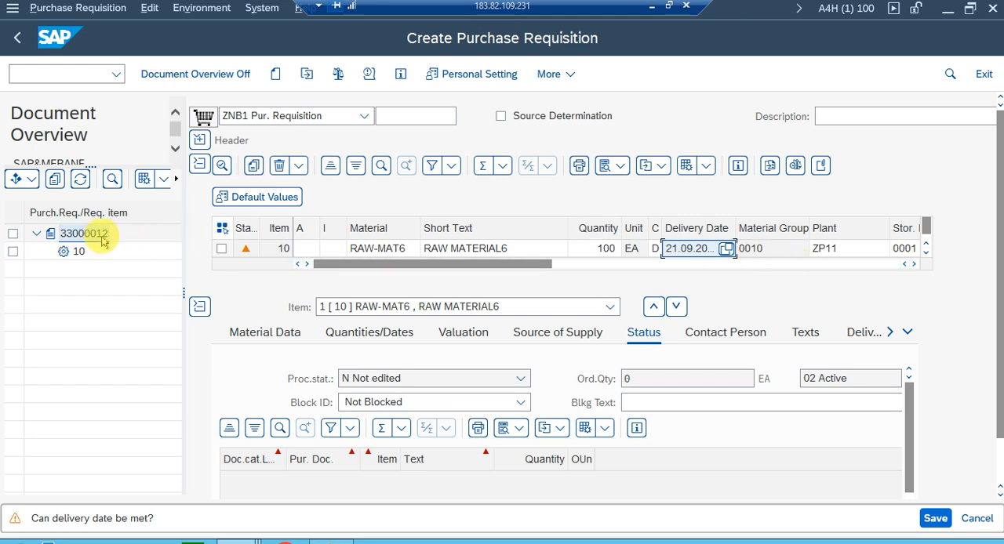
pyautogui.click(336, 73)
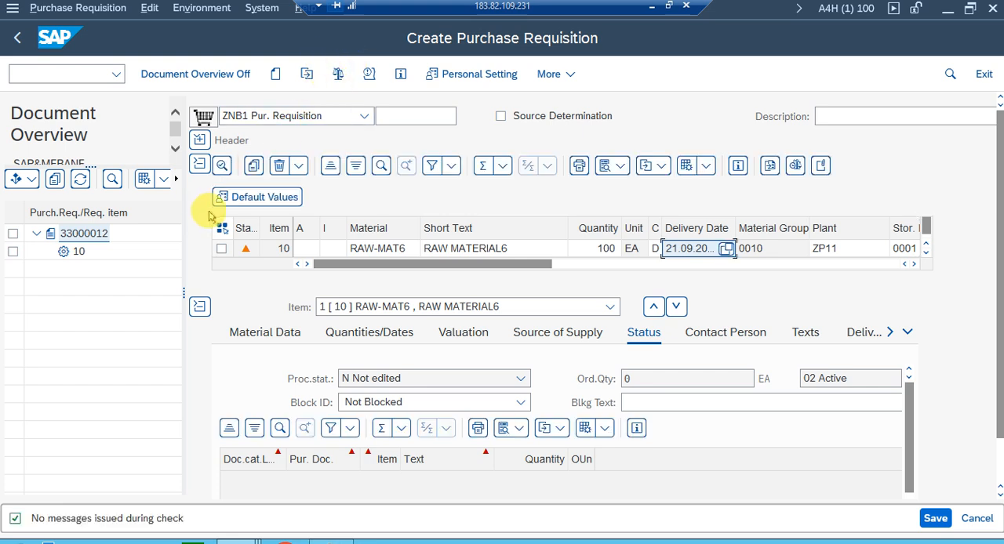
pyautogui.click(186, 72)
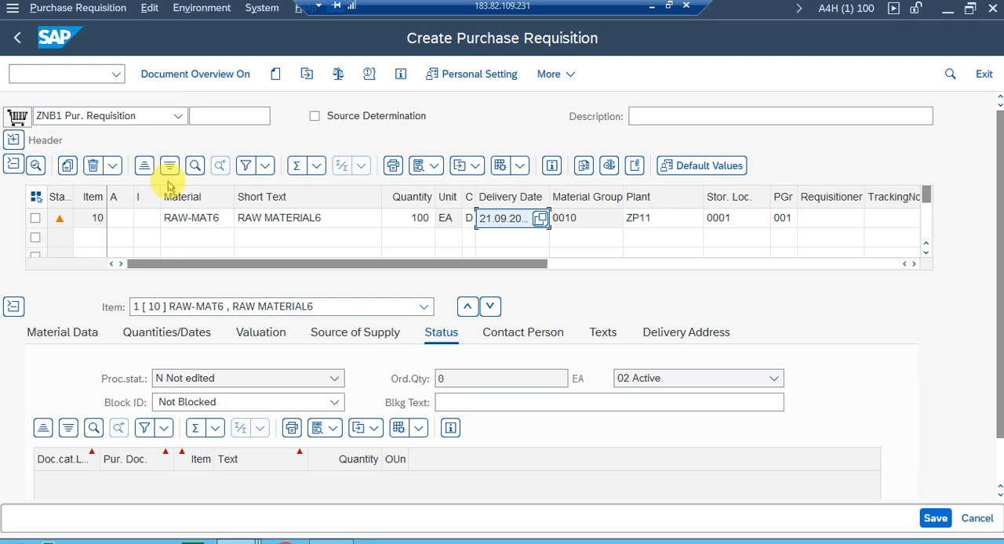
# Save the new ZNB1 purchase requisition and open the saved document in display mode.
pyautogui.click(930, 513)
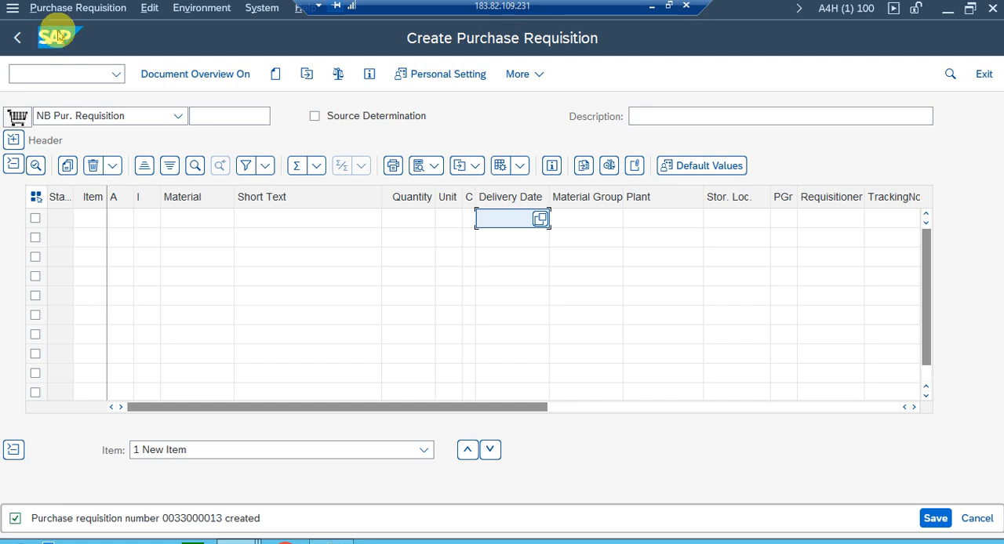
pyautogui.click(307, 74)
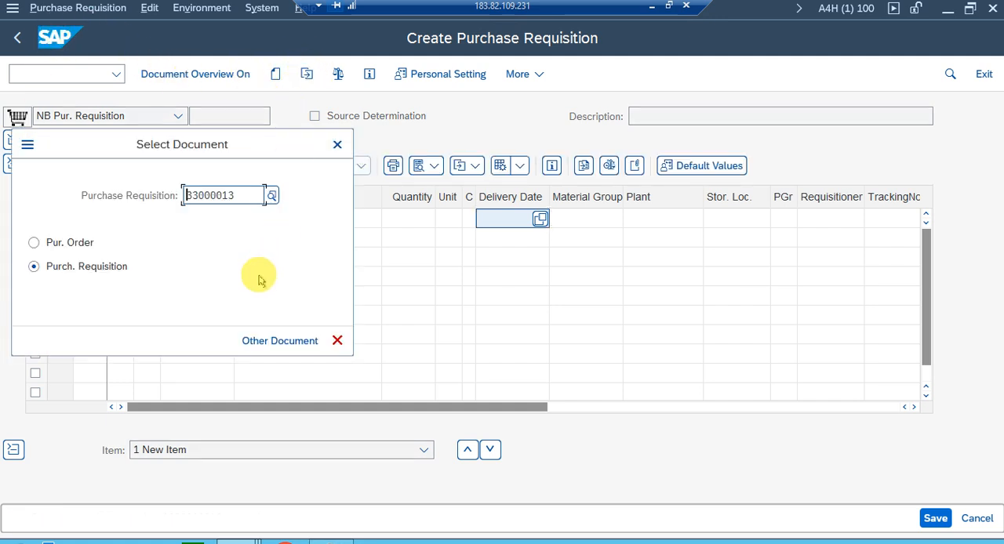
pyautogui.click(274, 339)
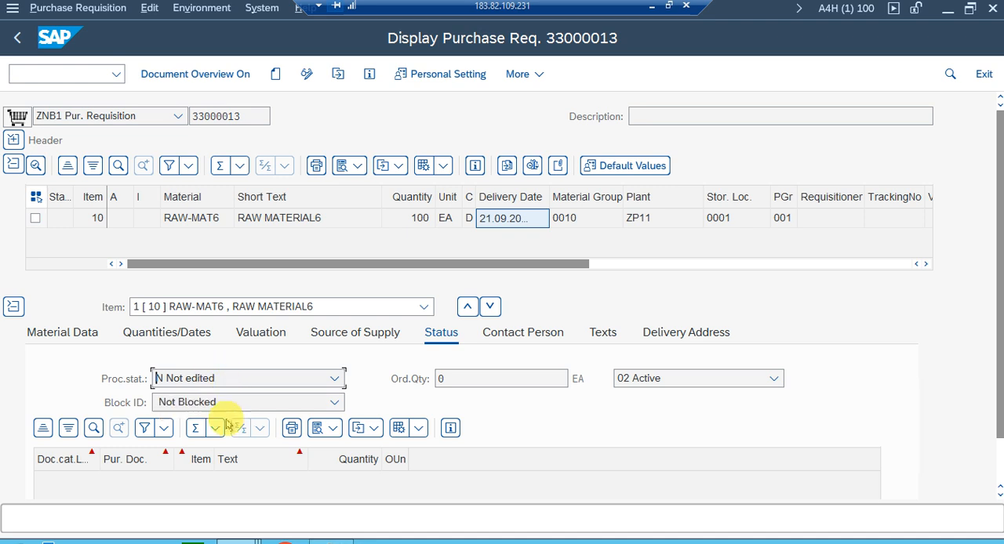
# Switch to the session with the MARC table entries, leave the table display and start transaction SM36.
pyautogui.click(237, 541)
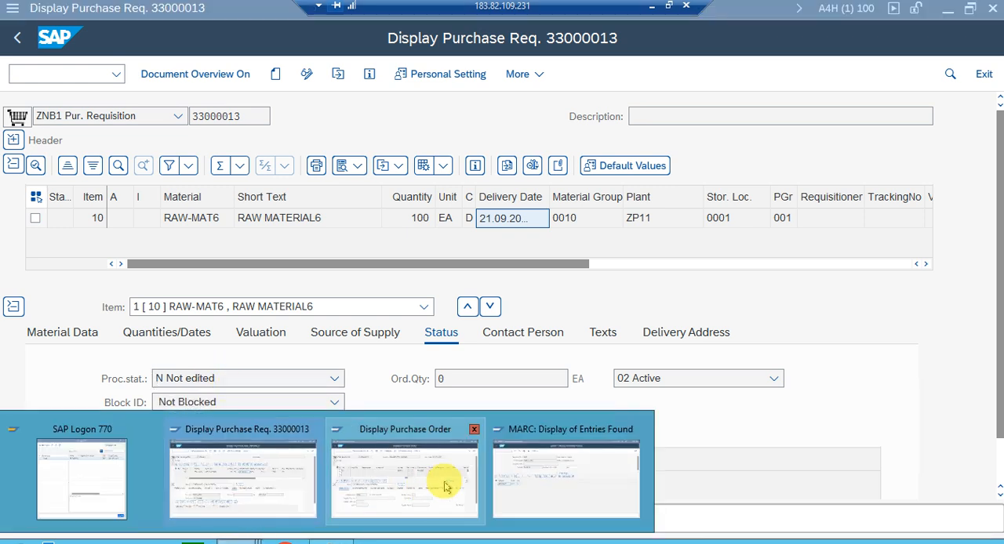
pyautogui.click(544, 494)
pyautogui.click(24, 35)
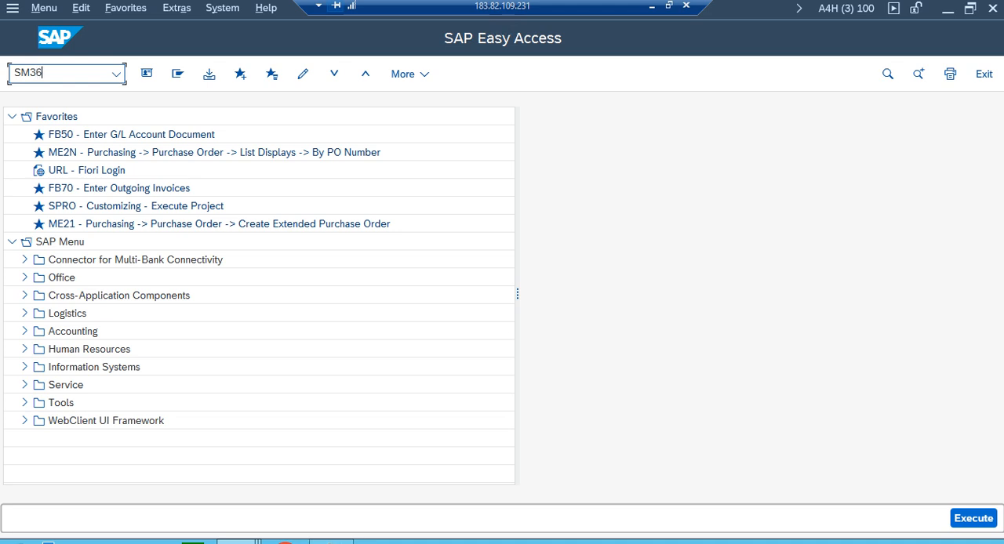
pyautogui.press('Return')
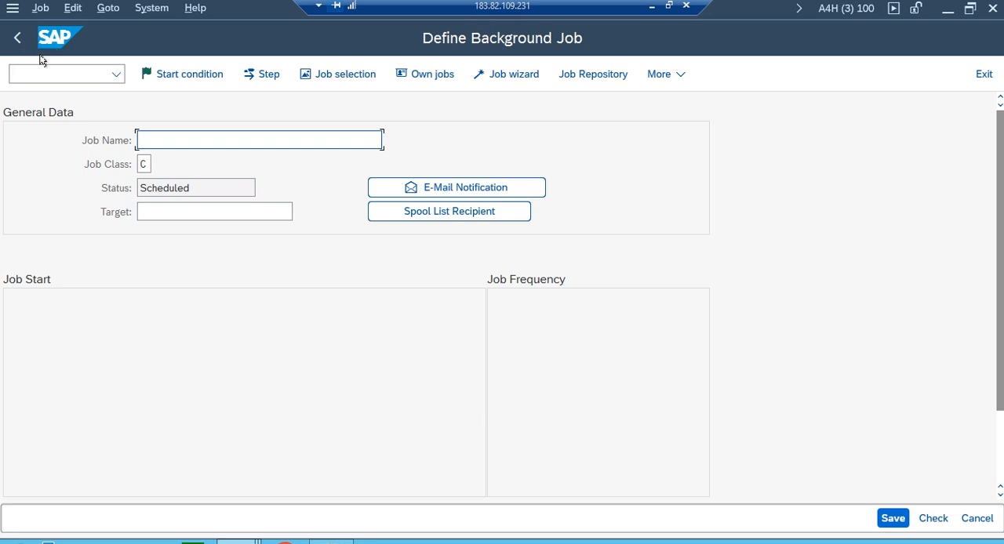
# Name the background job ZTEST_AUTO_PO_V2, based on the earlier ZTEST_AUTO_PO_V1 entry.
pyautogui.click(167, 144)
pyautogui.write('Z')
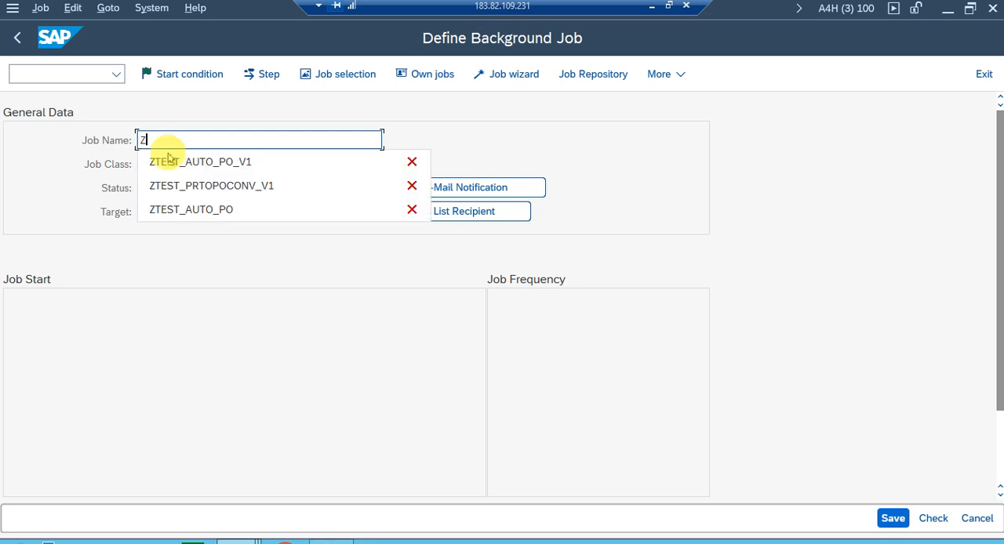
pyautogui.click(172, 161)
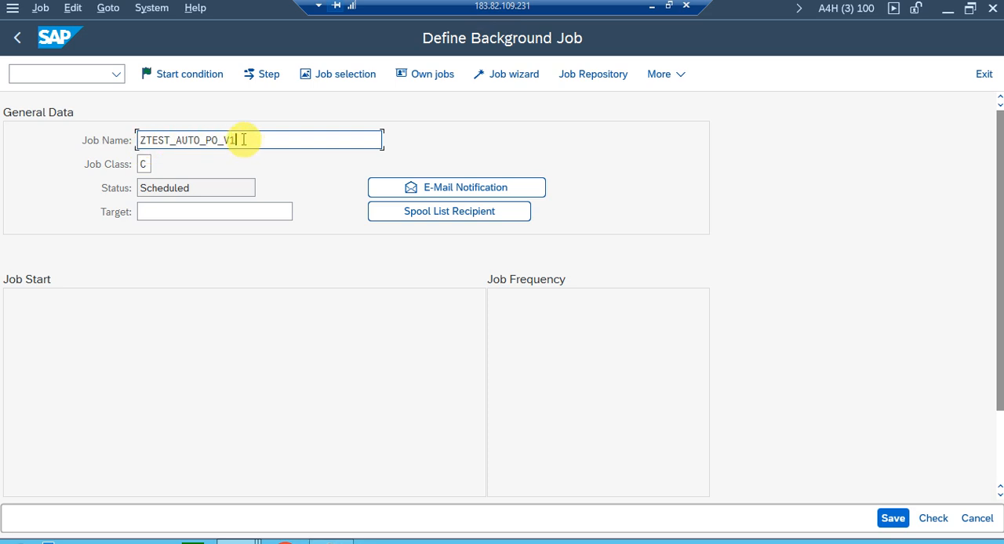
pyautogui.press('BackSpace')
pyautogui.write('2')
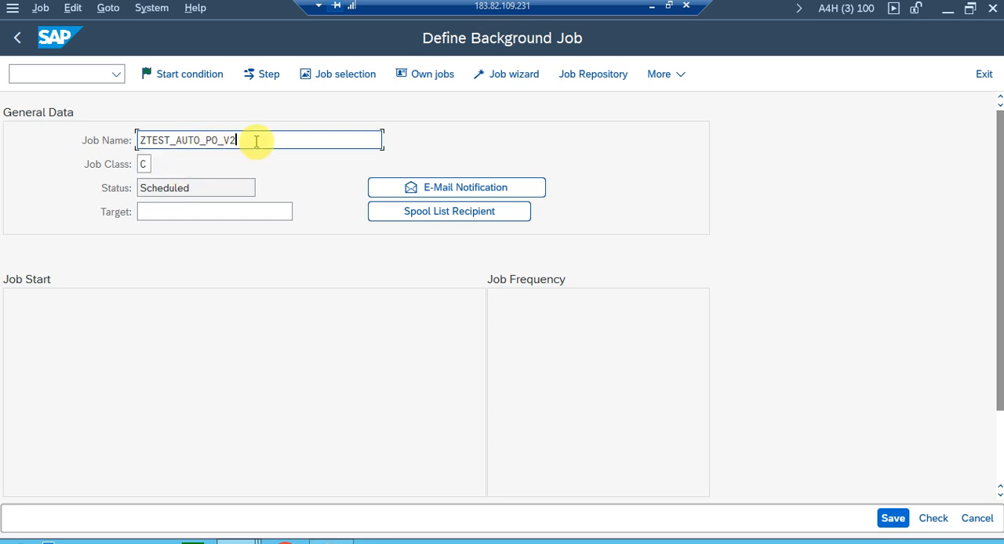
pyautogui.moveTo(255, 141); pyautogui.dragTo(71, 154)
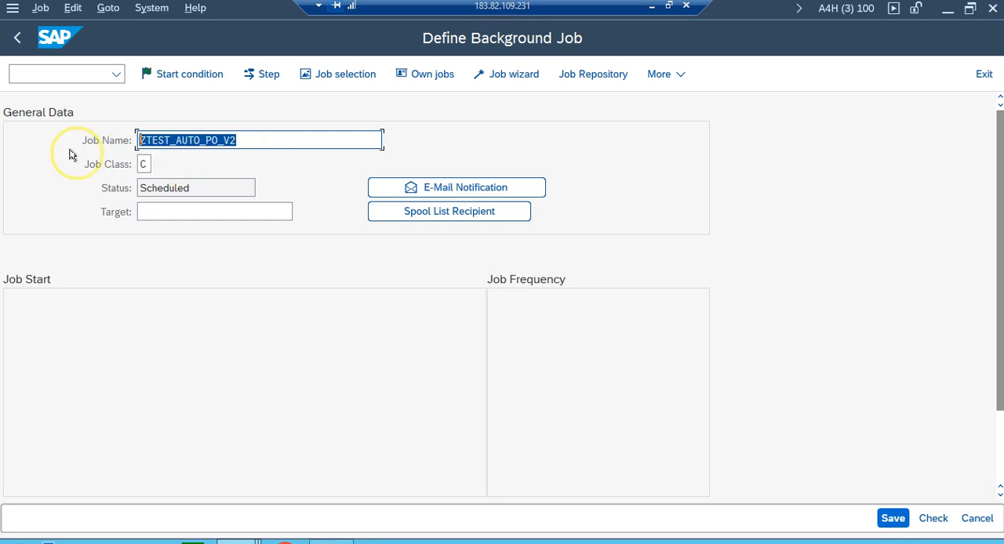
pyautogui.click(277, 140)
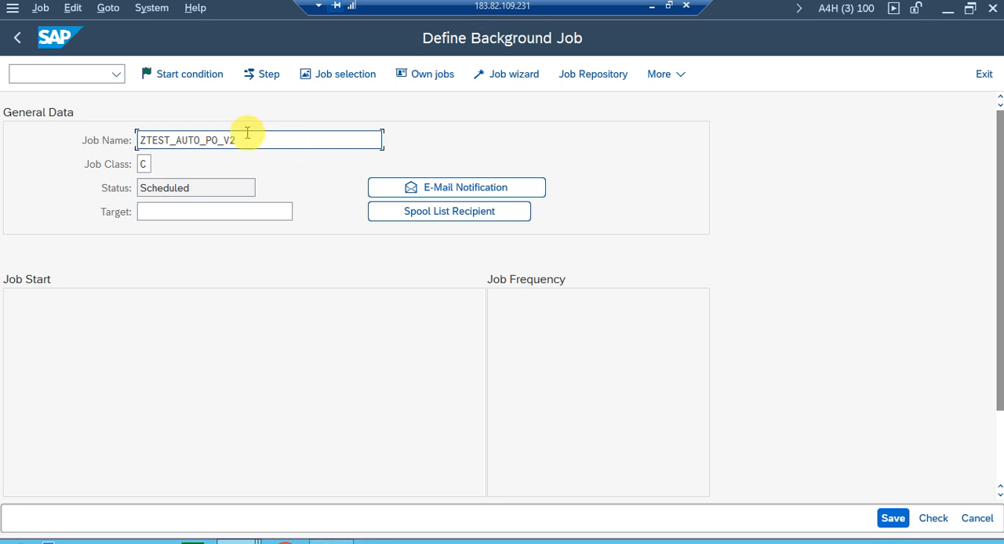
# Set the background job's start condition to immediate start.
pyautogui.click(162, 75)
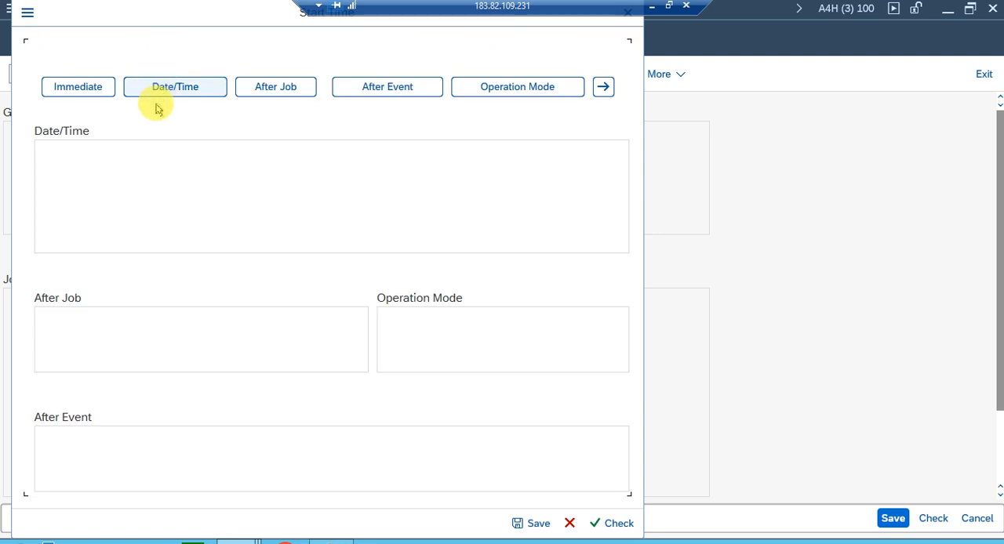
pyautogui.click(75, 87)
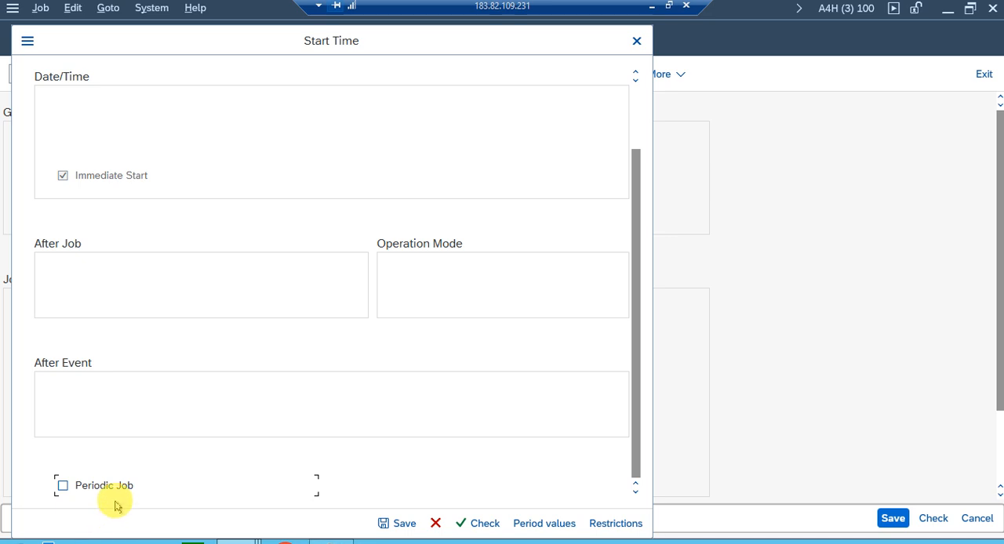
pyautogui.click(78, 489)
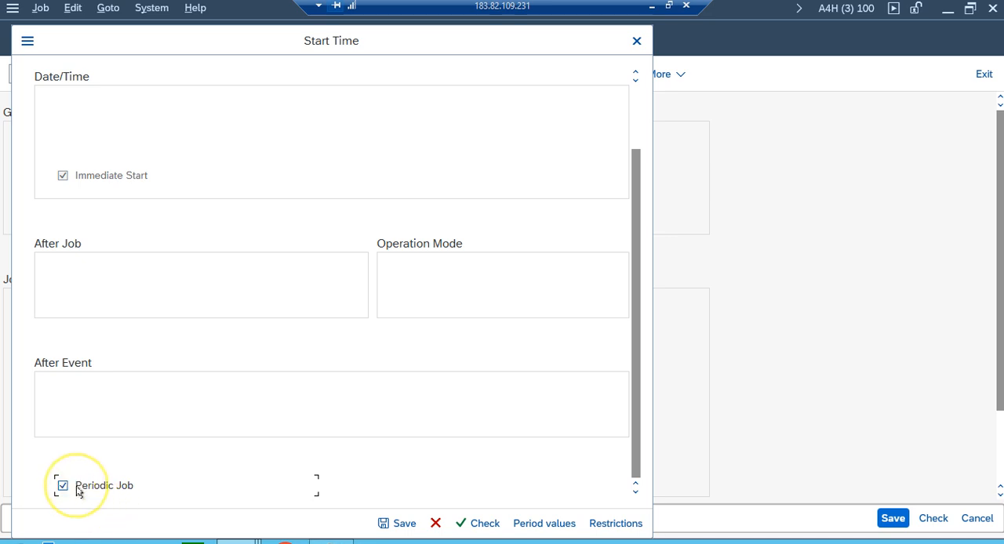
pyautogui.click(530, 526)
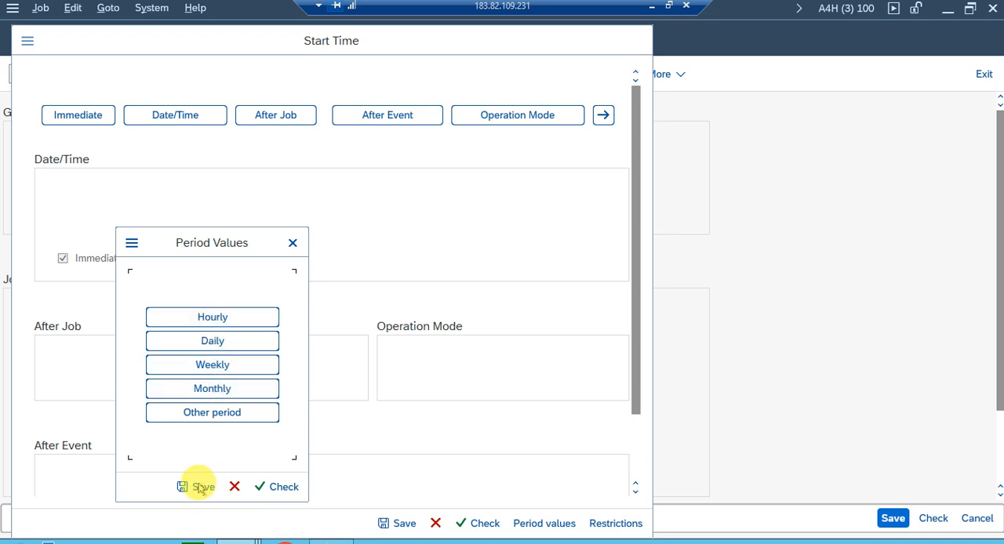
pyautogui.click(290, 245)
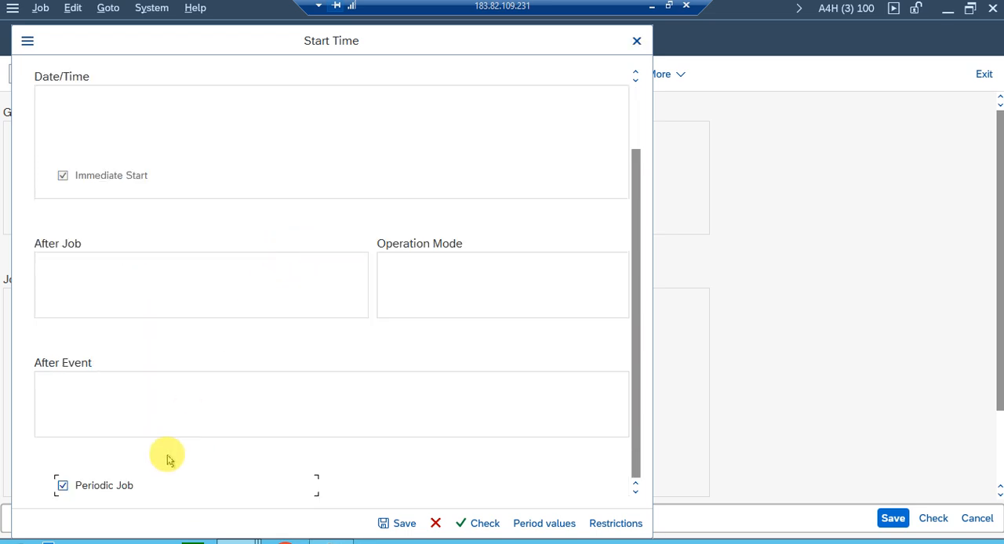
pyautogui.click(63, 486)
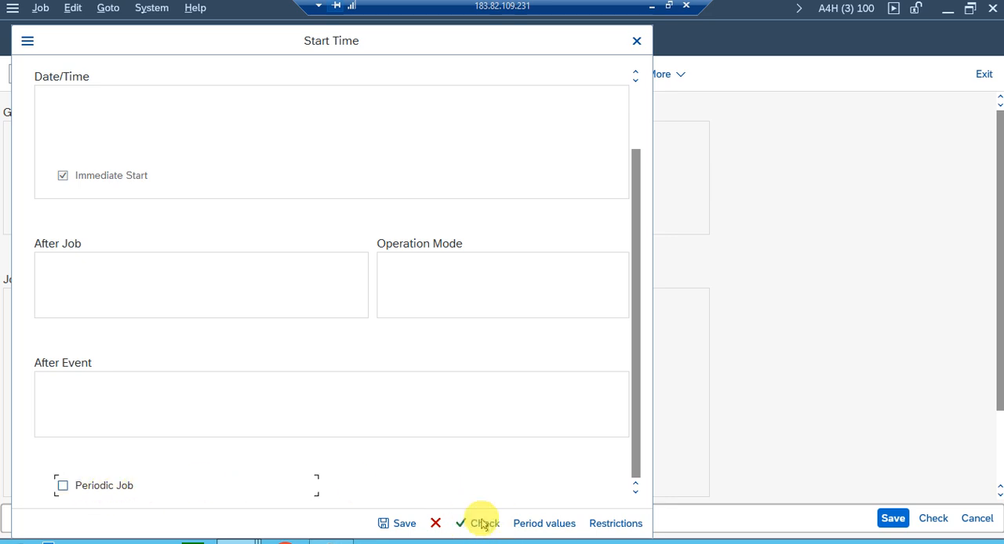
# Save the job's start condition and begin creating the first job step.
pyautogui.click(387, 530)
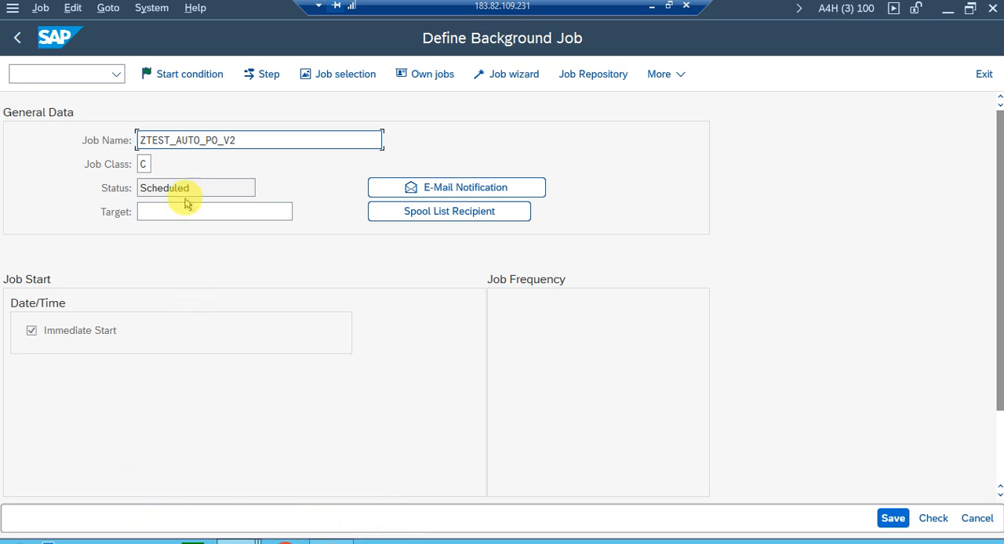
pyautogui.click(250, 74)
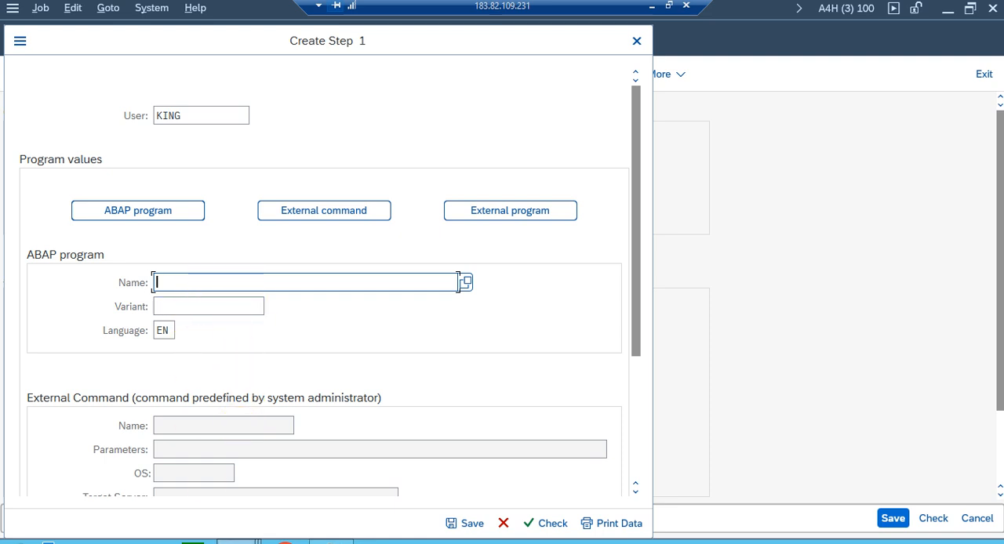
# Switch to the session with the purchase order, leave the display and start transaction ME59N.
pyautogui.moveTo(235, 537)
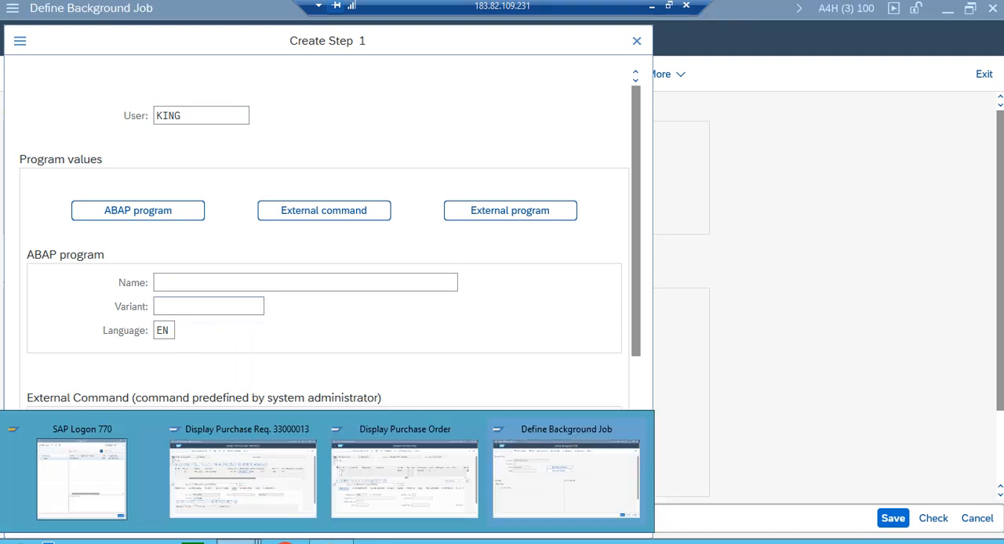
pyautogui.click(418, 511)
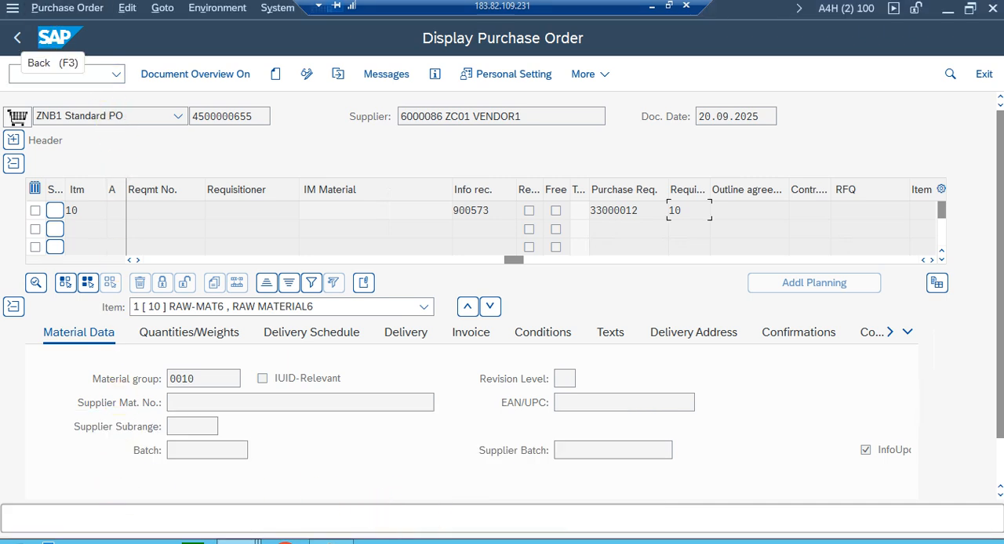
pyautogui.click(17, 37)
pyautogui.click(18, 38)
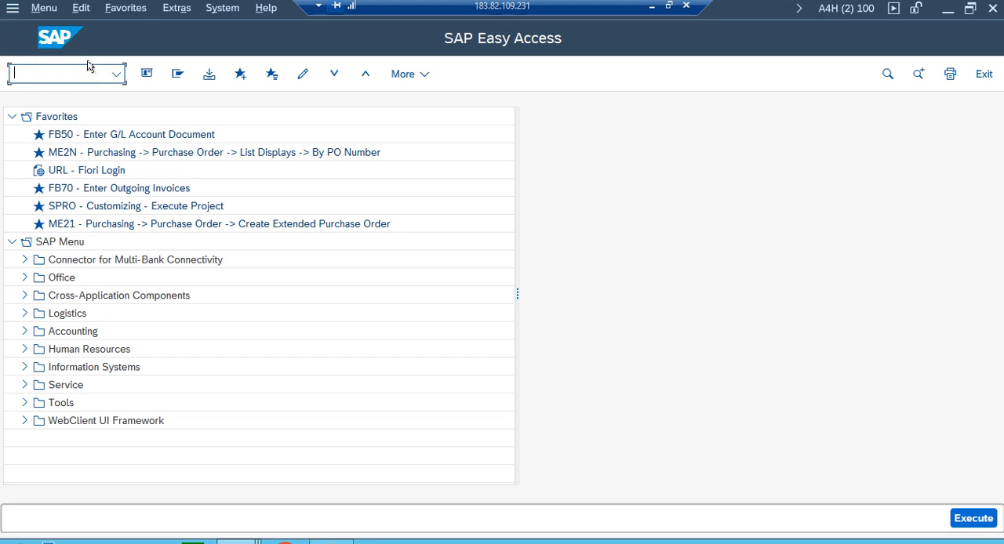
pyautogui.write('ME59N')
pyautogui.press('Return')
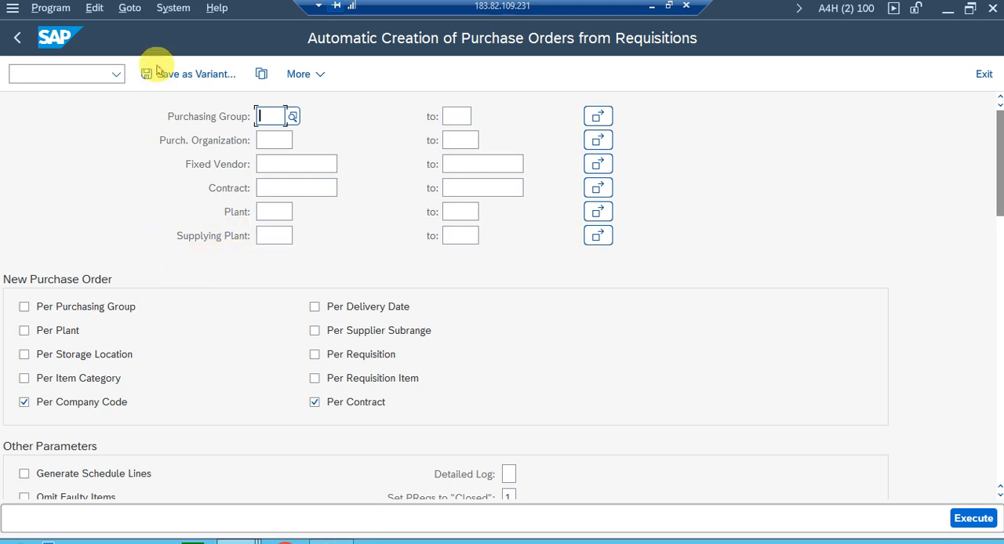
# Look up the program name behind ME59N in the system status and close the status window.
pyautogui.click(171, 9)
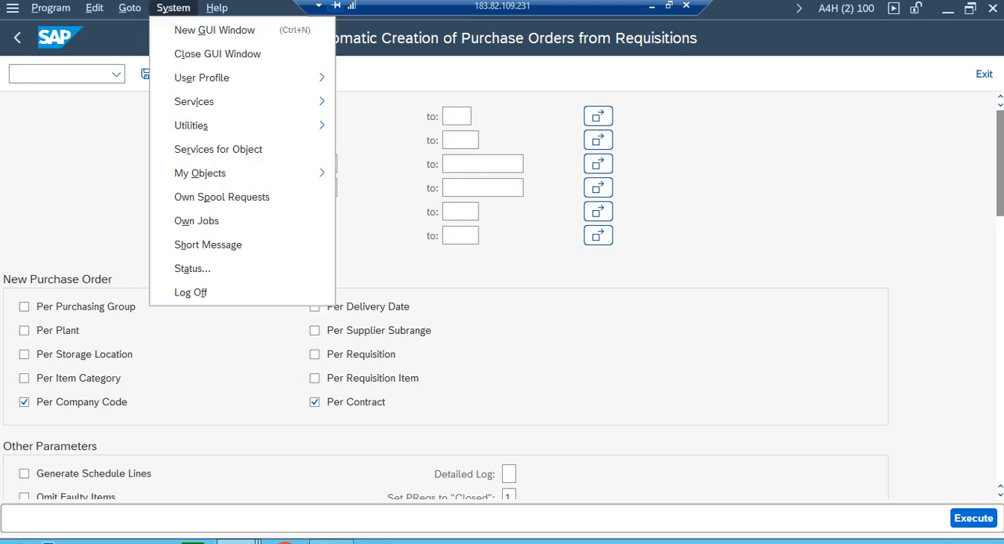
pyautogui.click(193, 269)
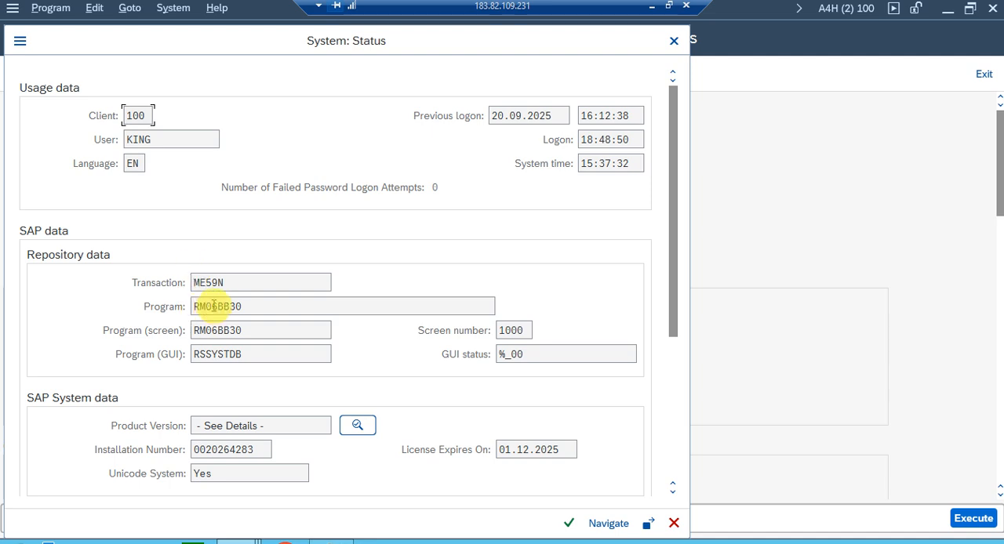
pyautogui.moveTo(251, 304); pyautogui.dragTo(204, 306)
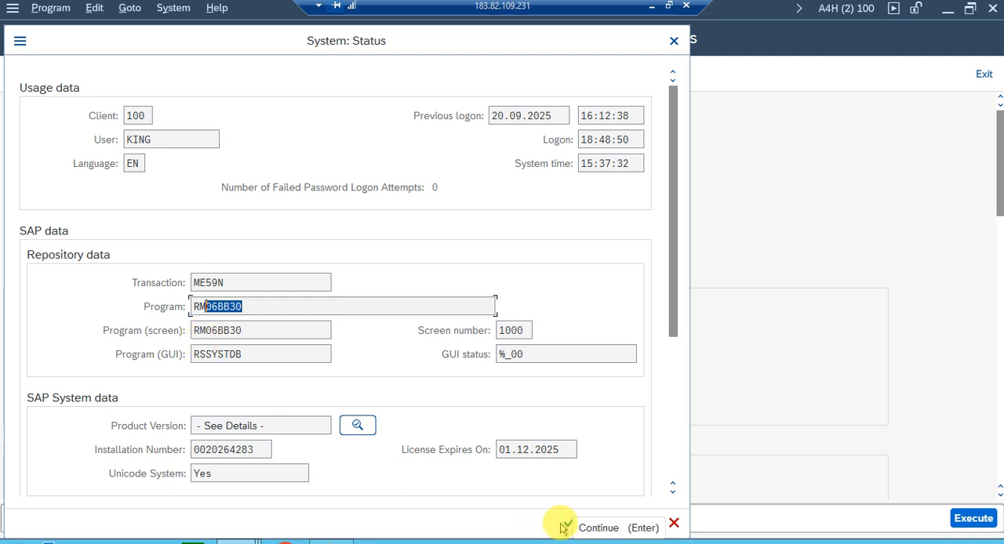
pyautogui.click(563, 528)
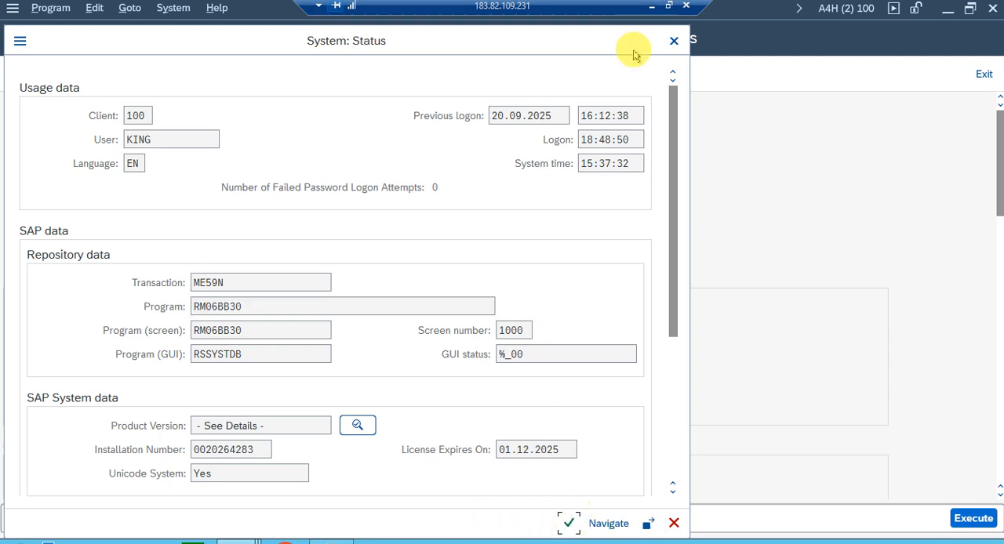
pyautogui.click(671, 44)
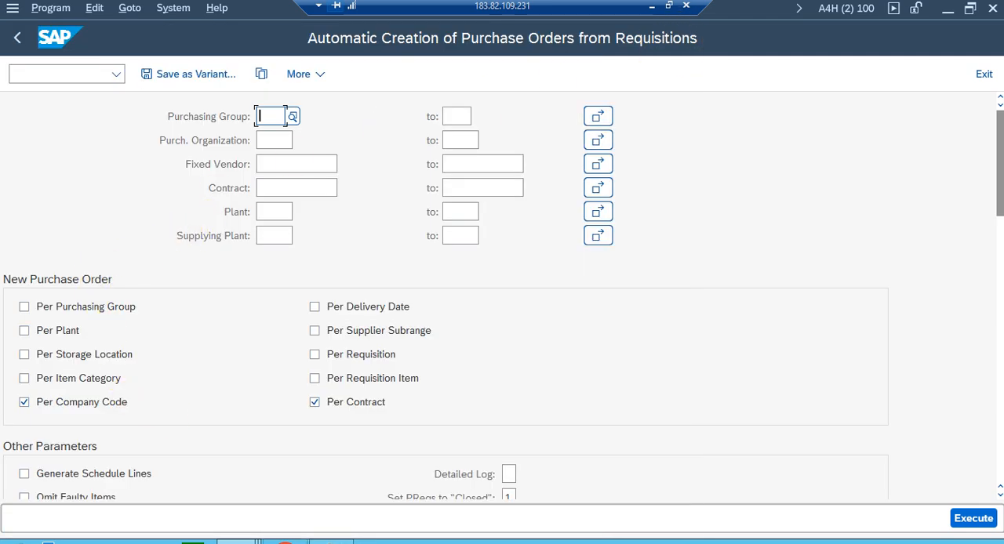
# Return to the background job's first step and enter RM06BB30 as its ABAP program name.
pyautogui.click(261, 533)
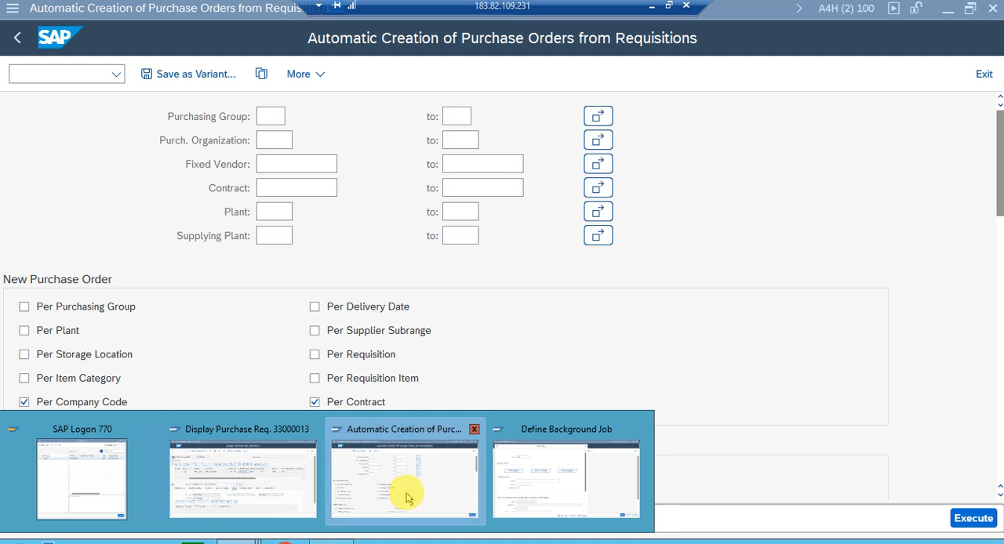
pyautogui.click(533, 480)
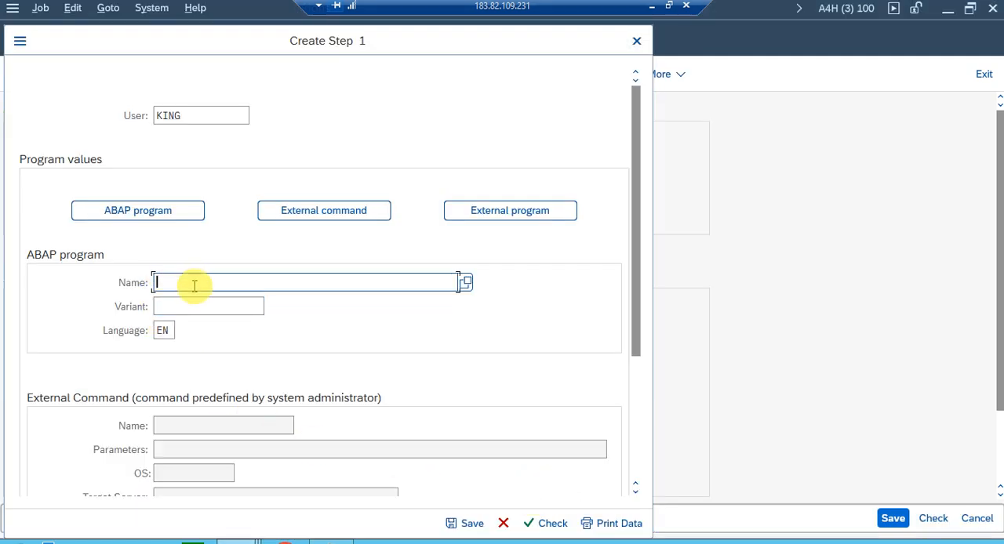
pyautogui.write('RM06BB30')
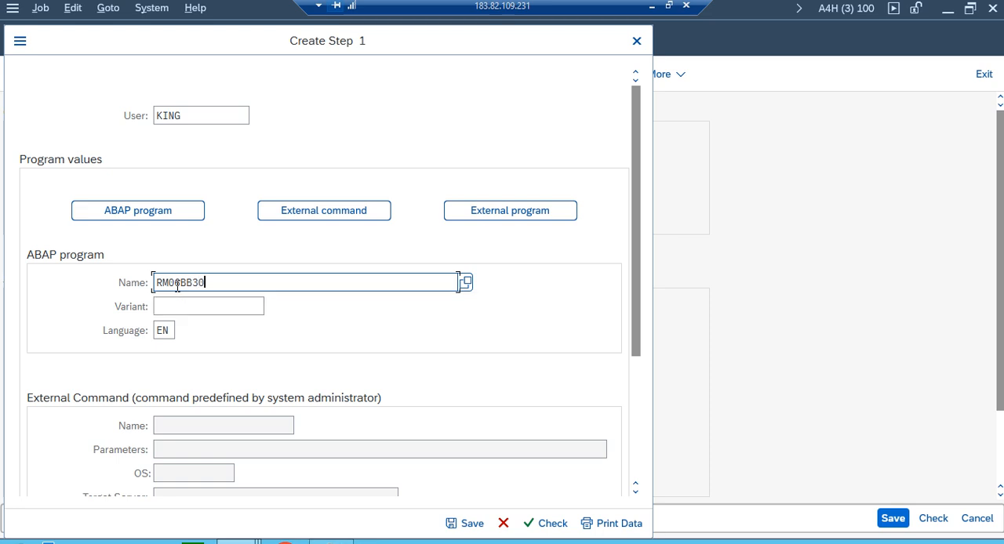
pyautogui.click(210, 305)
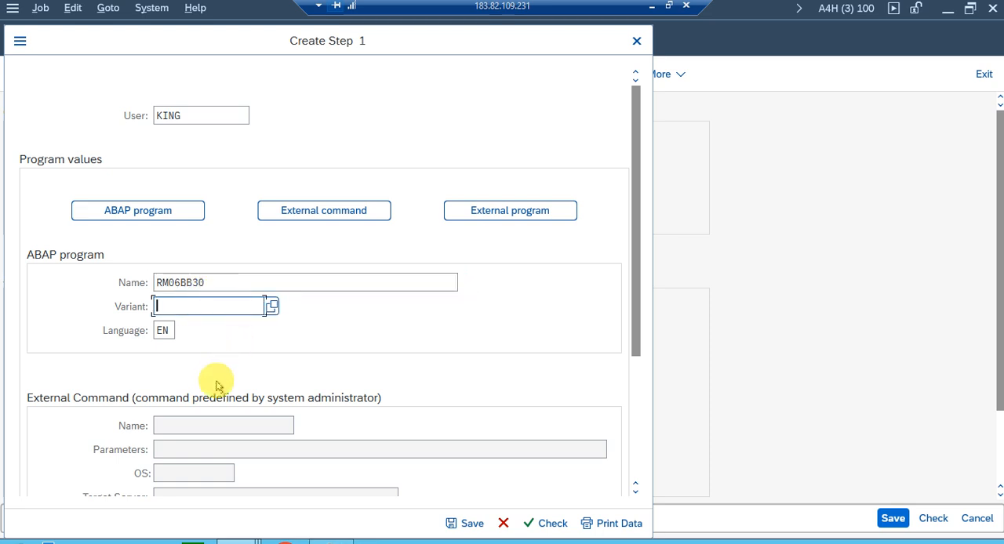
# Switch to the ME59N session and restrict the requisitions to purchase requisition document type ZNB1.
pyautogui.hotkey('alt', 'Tab')
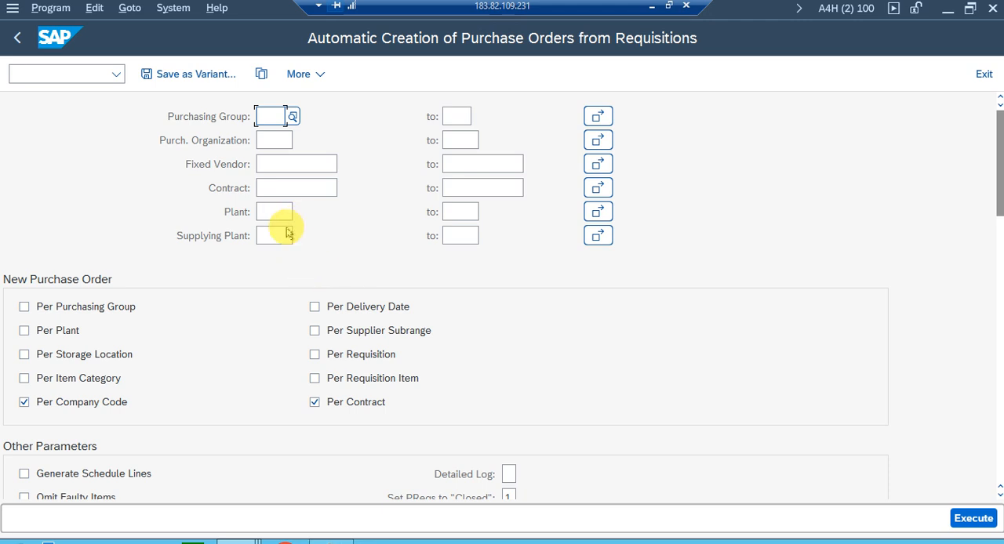
pyautogui.scroll(-5, 291, 298)
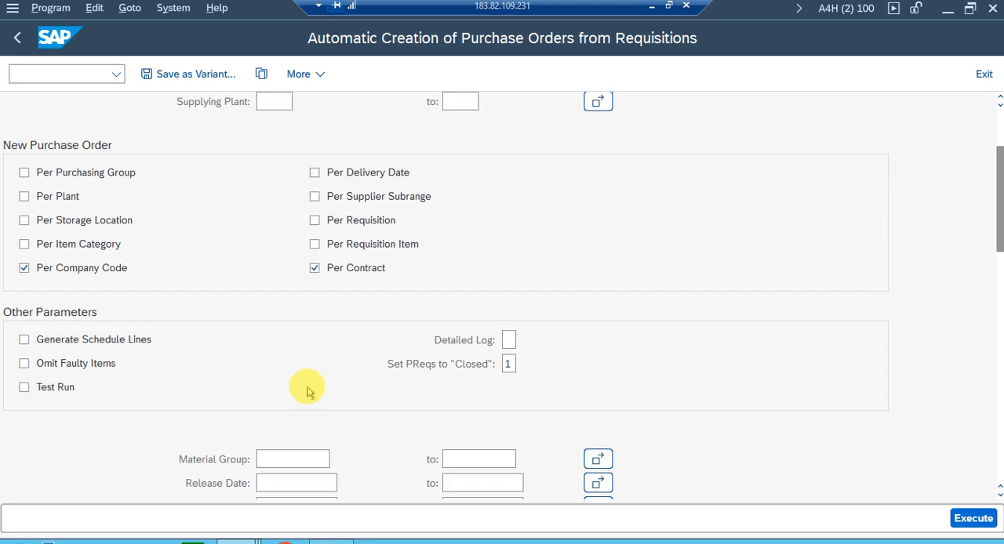
pyautogui.scroll(-5, 308, 392)
pyautogui.scroll(-2, 307, 386)
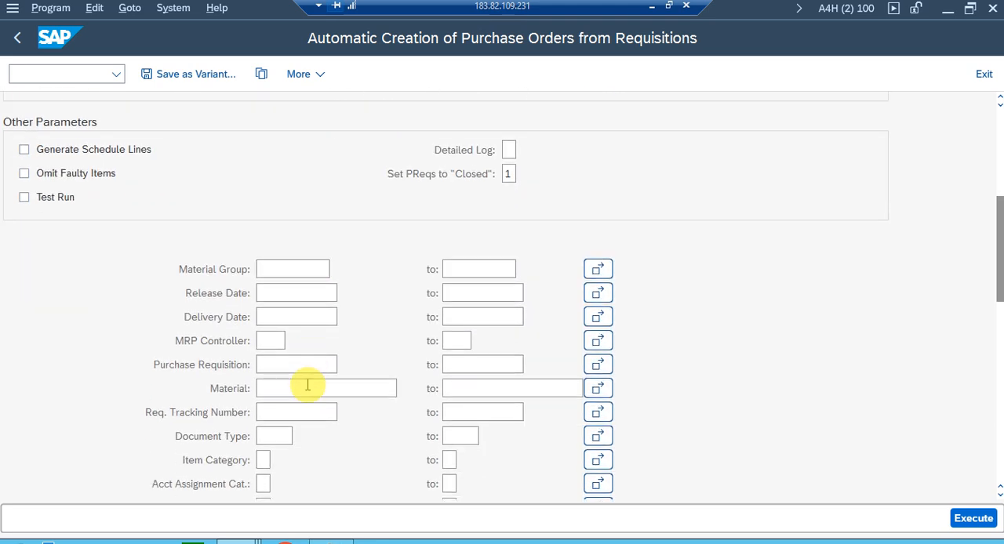
pyautogui.scroll(-2, 292, 310)
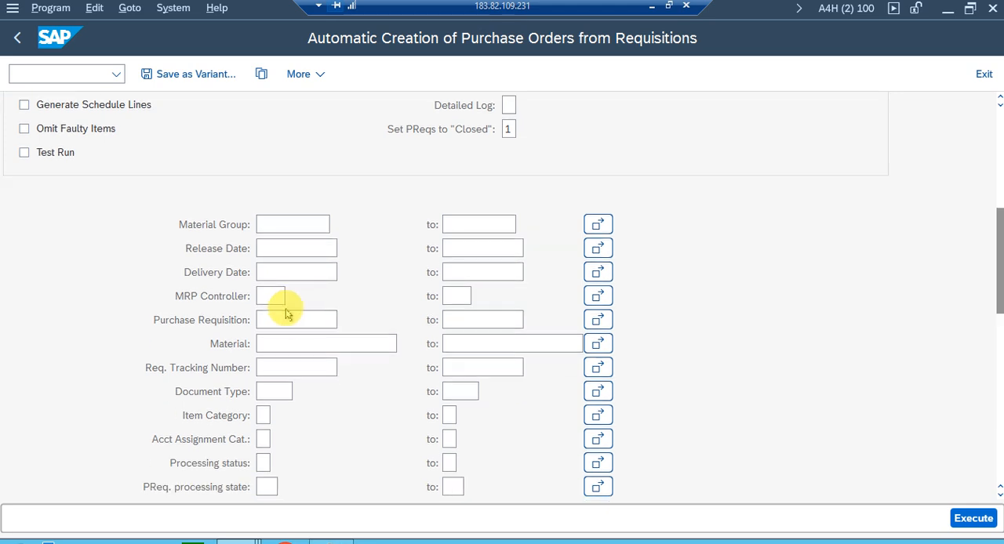
pyautogui.click(279, 392)
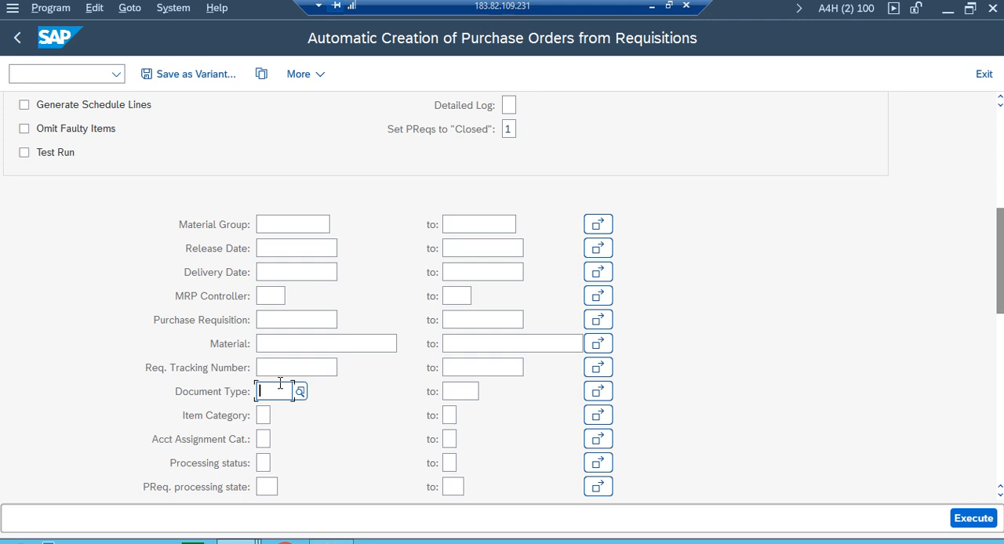
pyautogui.write('ZNB')
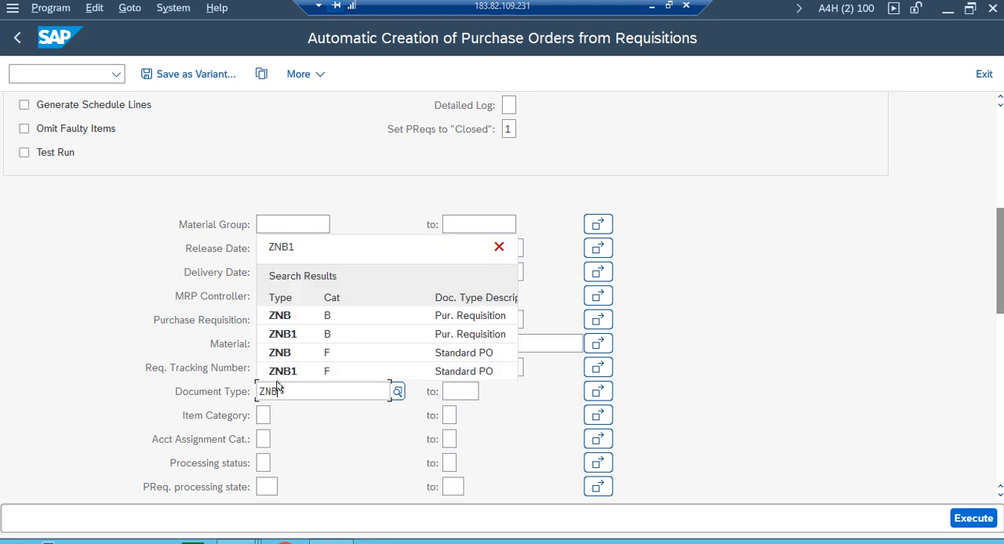
pyautogui.write('1')
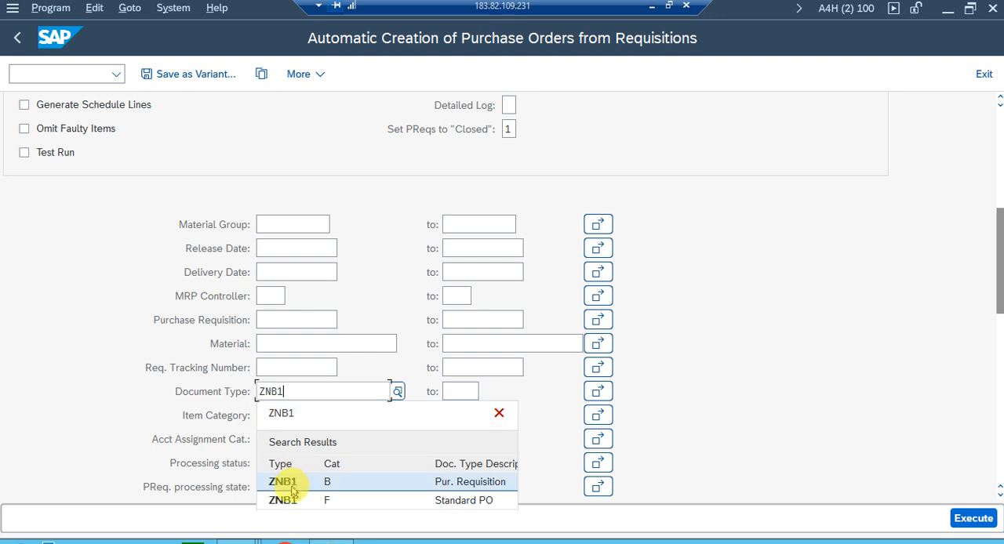
pyautogui.click(293, 490)
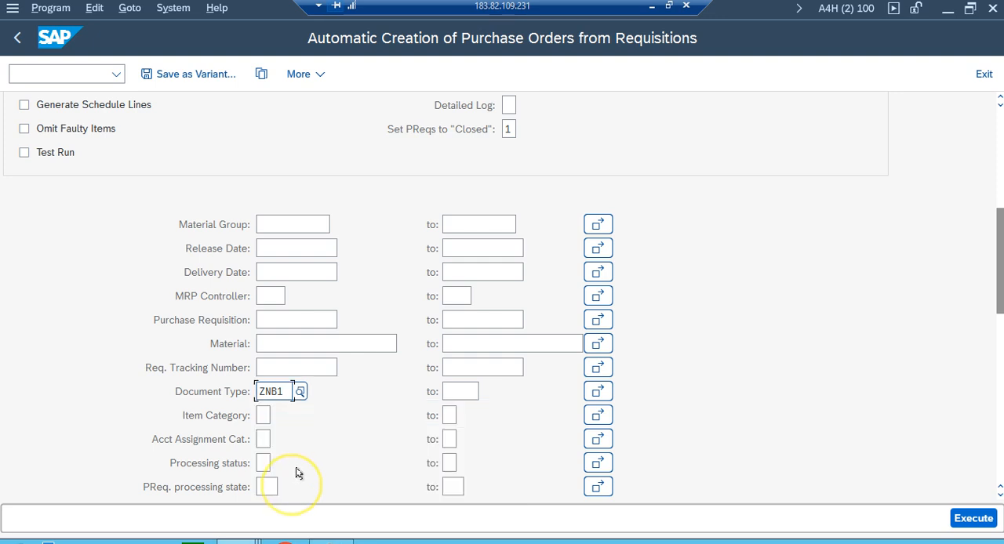
pyautogui.click(302, 392)
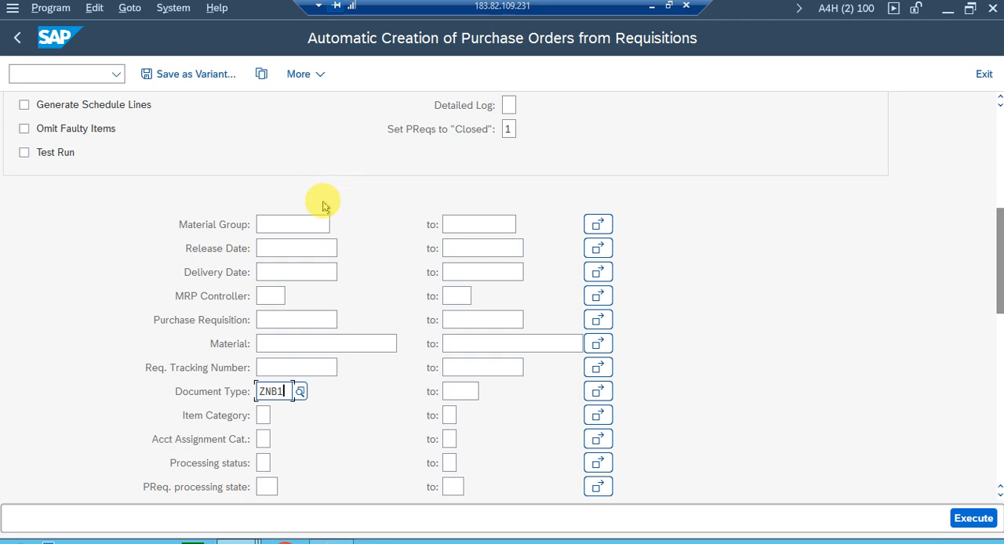
# Restrict the automatic purchase order creation to plant ZP11.
pyautogui.scroll(10, 322, 207)
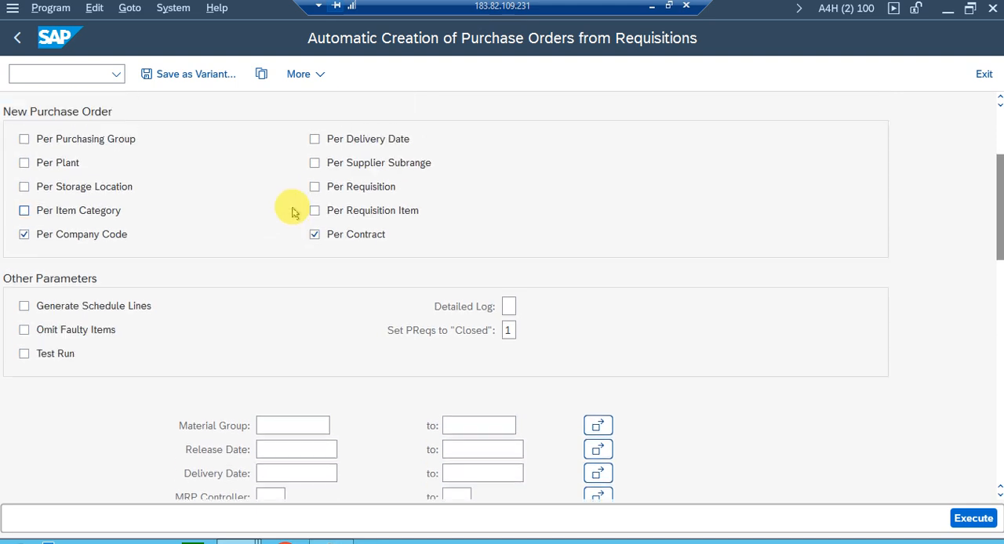
pyautogui.click(996, 116)
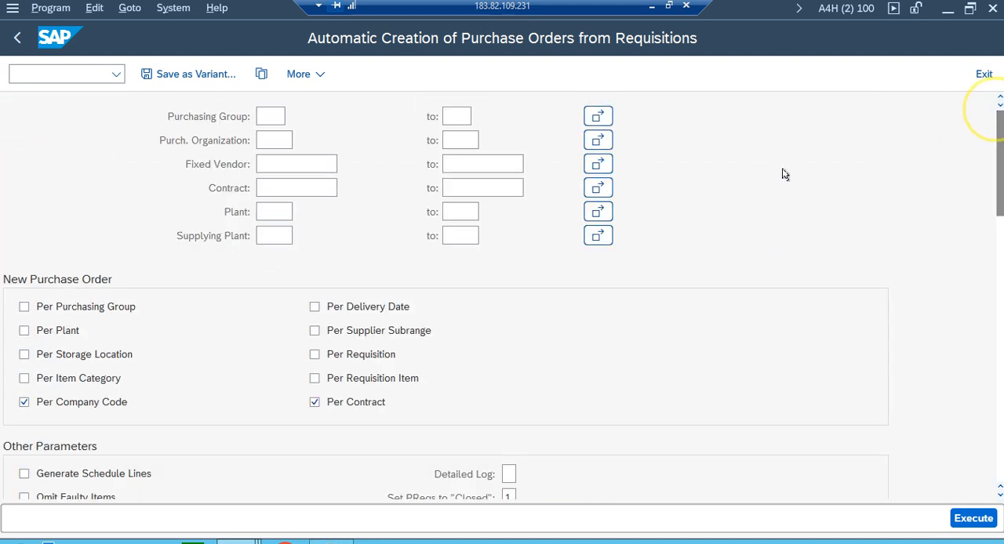
pyautogui.click(280, 210)
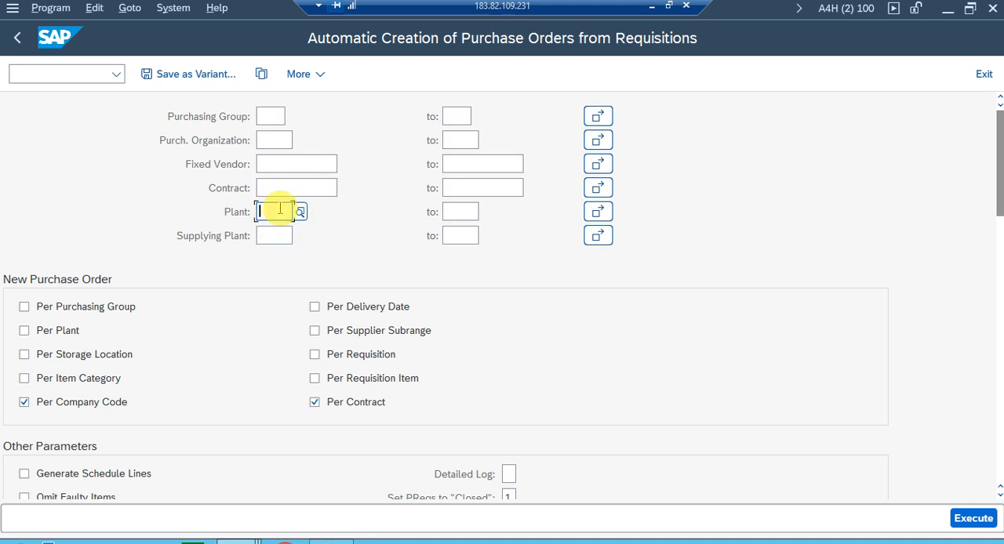
pyautogui.write('ZP01')
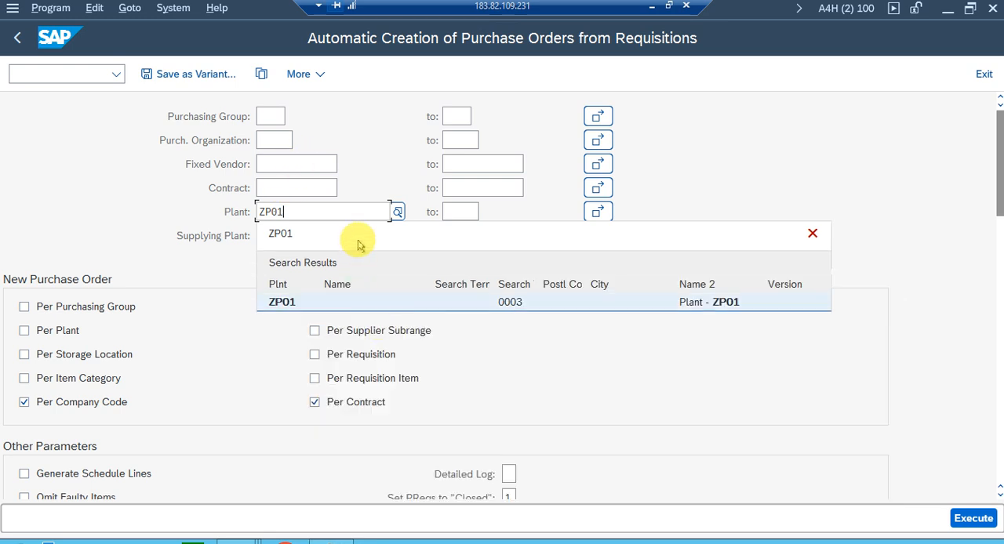
pyautogui.press('BackSpace')
pyautogui.write('11')
pyautogui.press('Return')
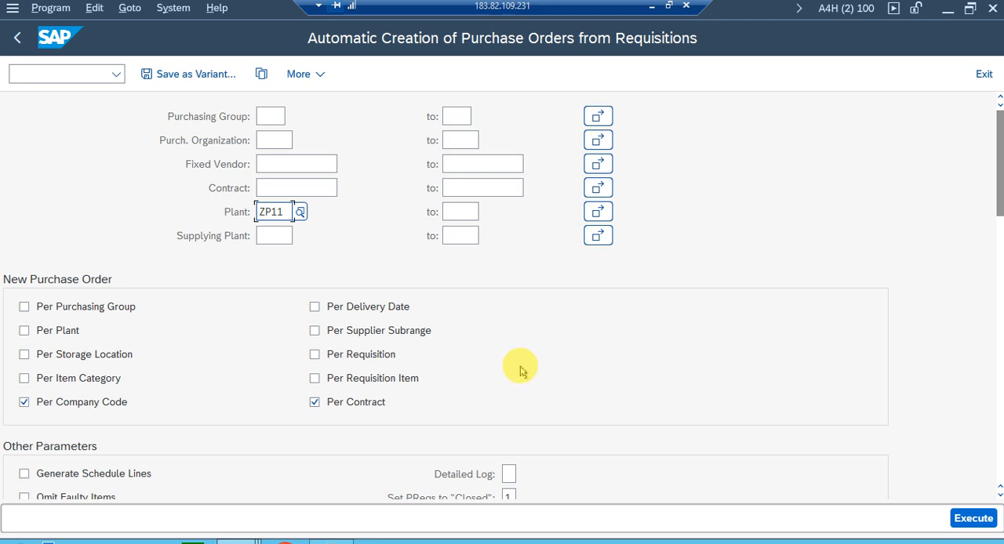
pyautogui.click(272, 212)
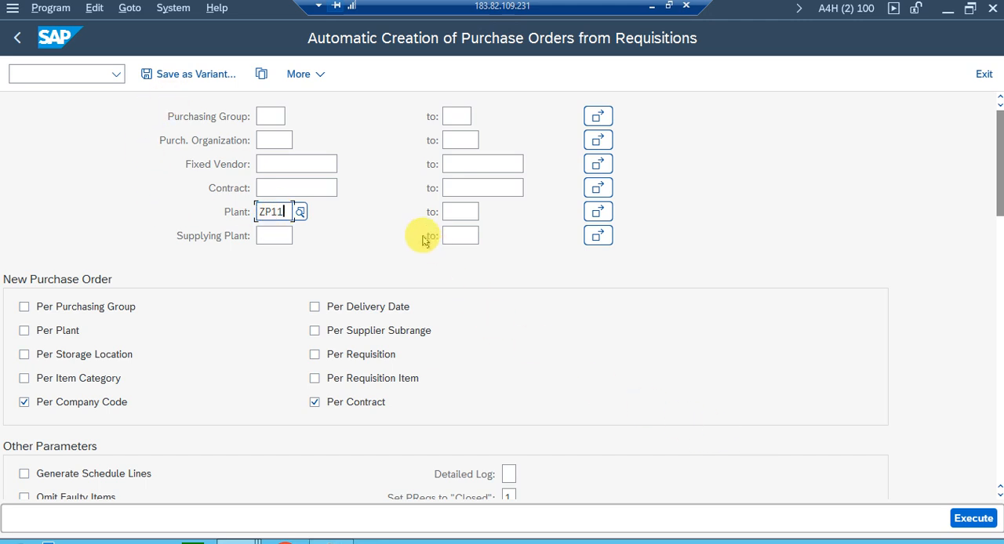
# Save the selection criteria as a variant named ZAUTO_PO_ZP11, using the same text as its description.
pyautogui.click(192, 74)
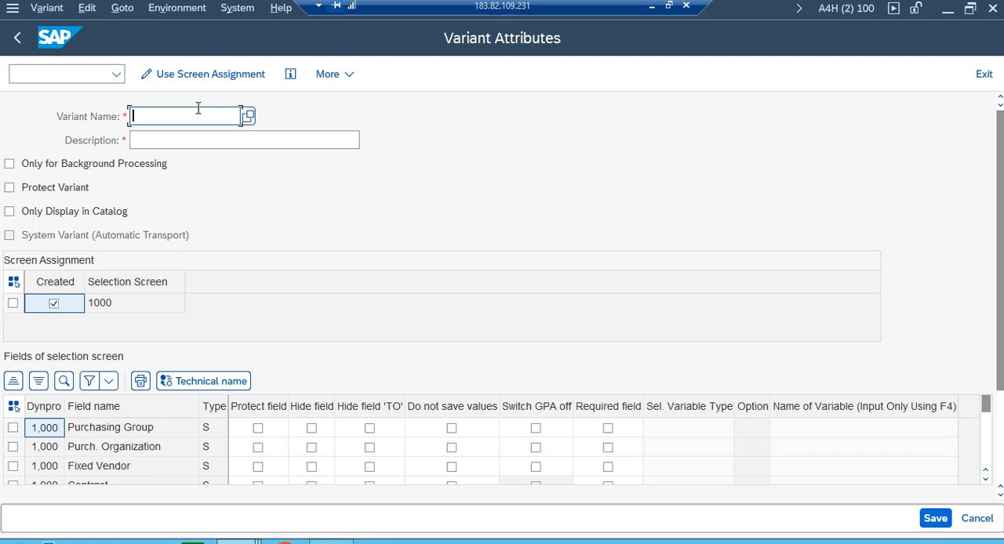
pyautogui.write('ZA')
pyautogui.hotkey('ctrl', 'a')
pyautogui.hotkey('ctrl', 'c')
pyautogui.press('BackSpace')
pyautogui.click(199, 108)
pyautogui.write('ZUA')
pyautogui.press('BackSpace')
pyautogui.press('BackSpace')
pyautogui.write('AU')
pyautogui.click(168, 139)
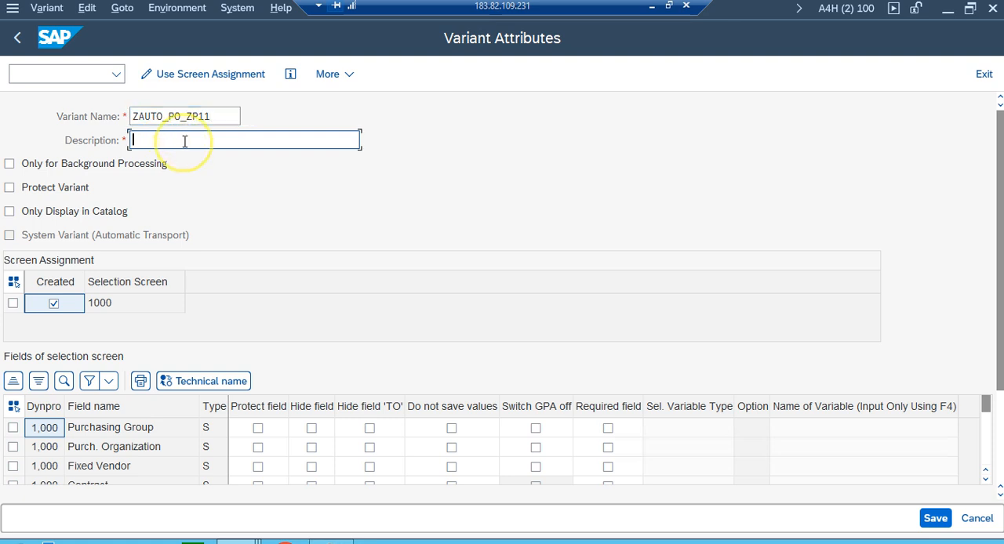
pyautogui.hotkey('ctrl', 'v')
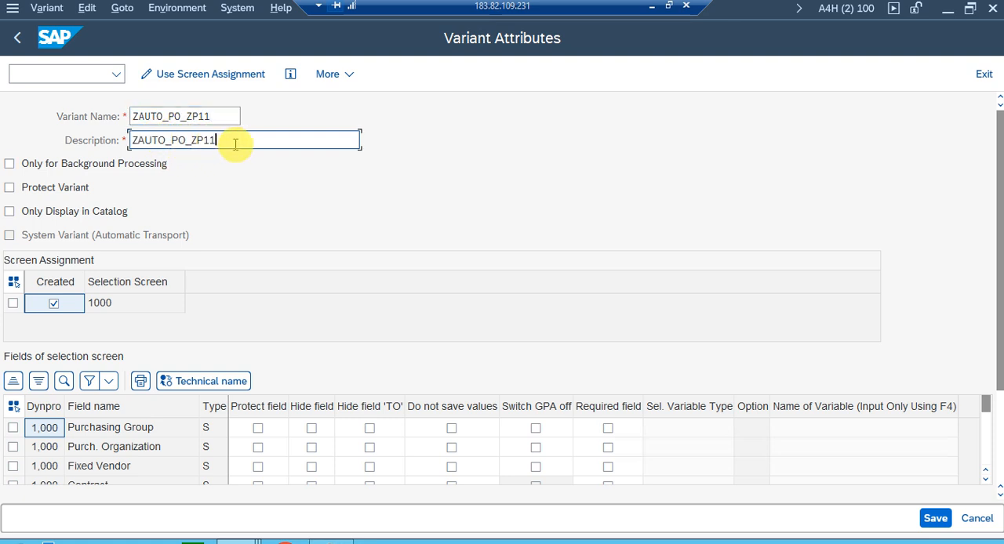
pyautogui.click(935, 518)
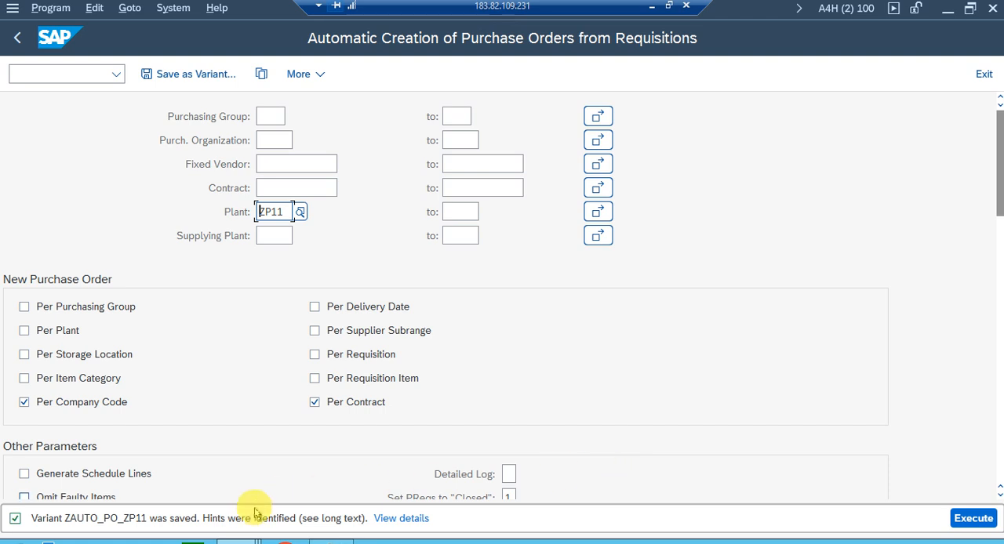
# Return to the background job's first step and choose ZAUTO_PO_ZP11 as the variant for program RM06BB30.
pyautogui.click(240, 542)
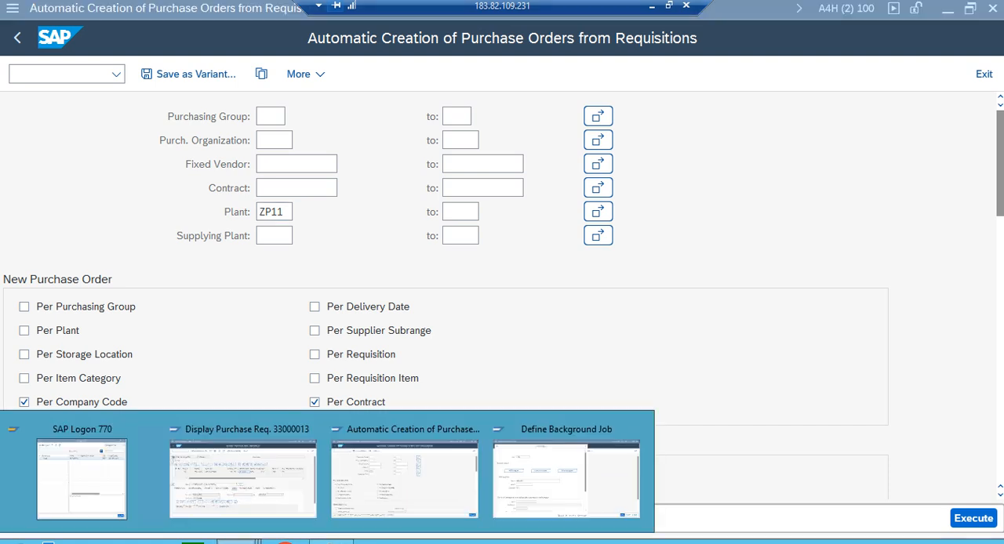
pyautogui.click(437, 488)
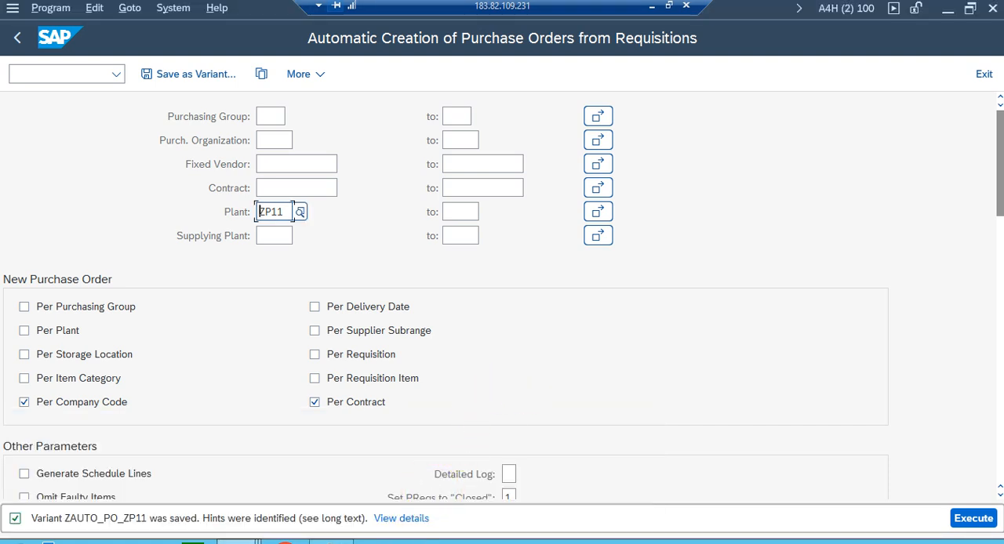
pyautogui.click(240, 542)
pyautogui.click(518, 490)
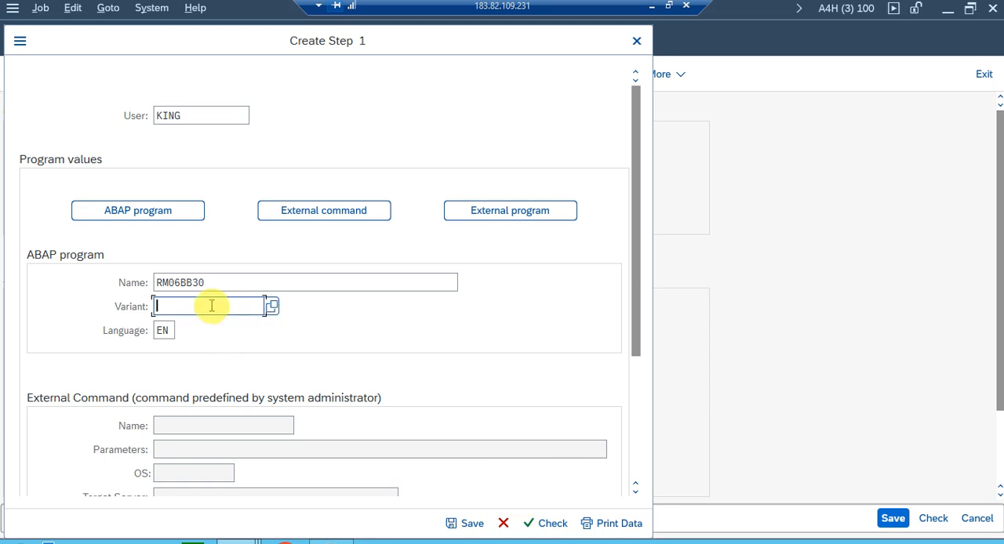
pyautogui.click(271, 306)
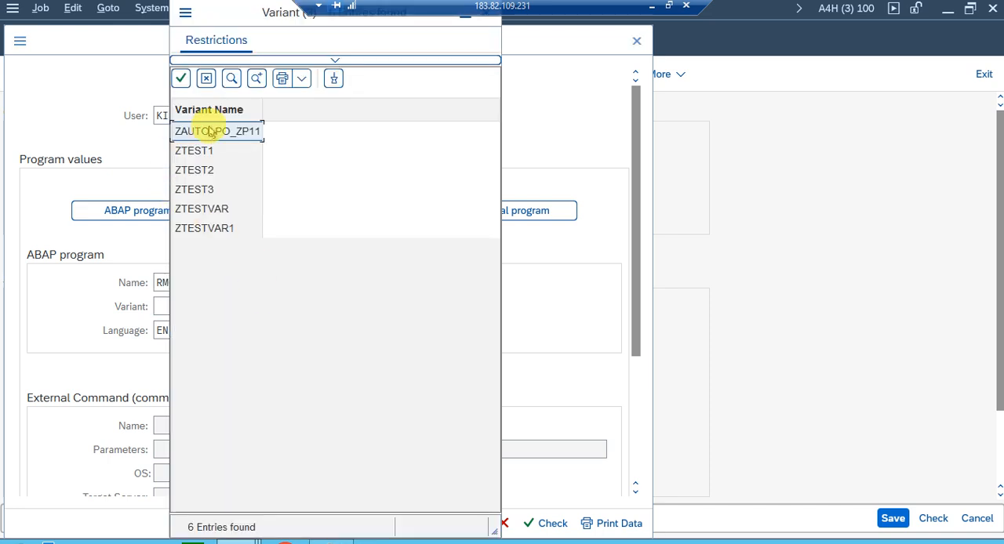
pyautogui.click(210, 132)
pyautogui.doubleClick(218, 133)
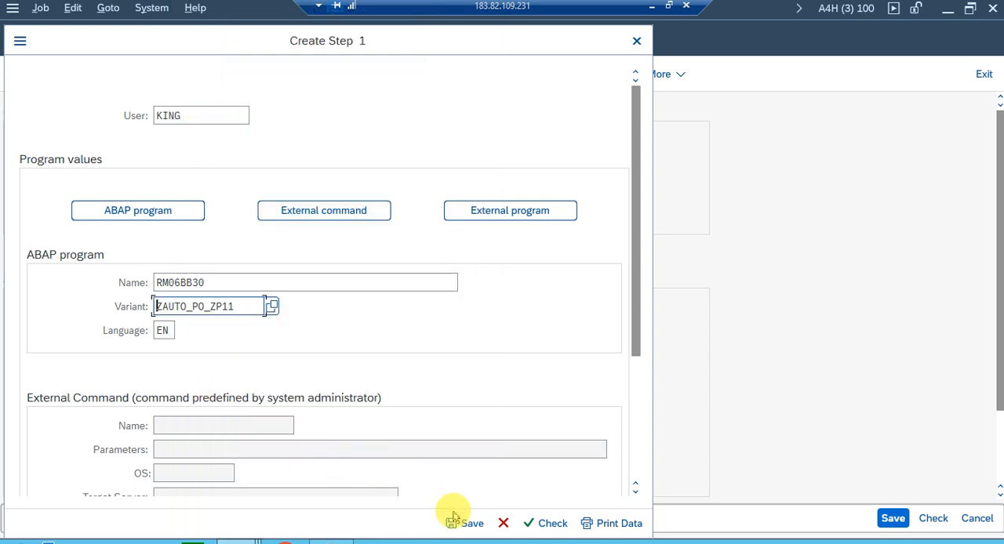
# Save the job step, return from the step list and save background job ZTEST_AUTO_PO_V2.
pyautogui.hotkey('shift', 'Tab')
pyautogui.click(451, 522)
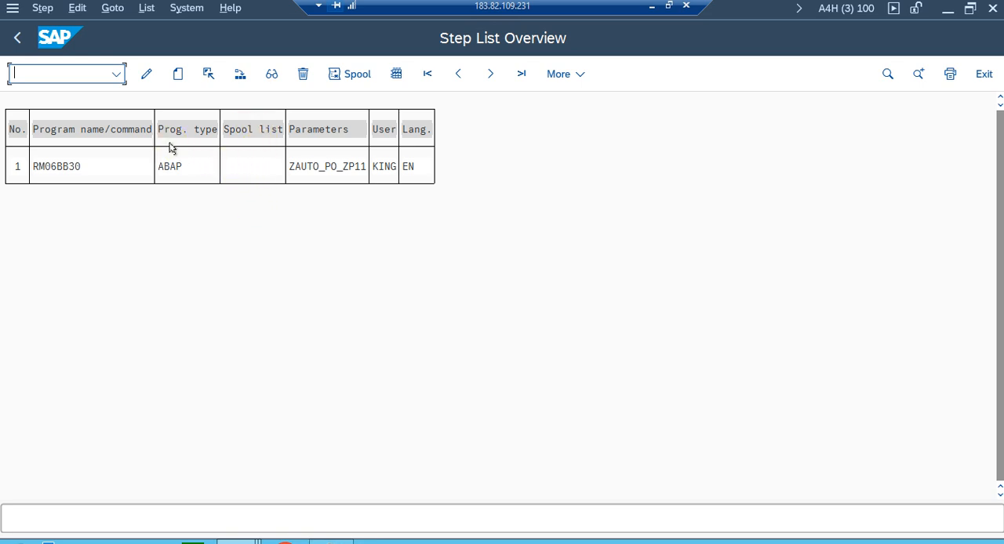
pyautogui.click(17, 36)
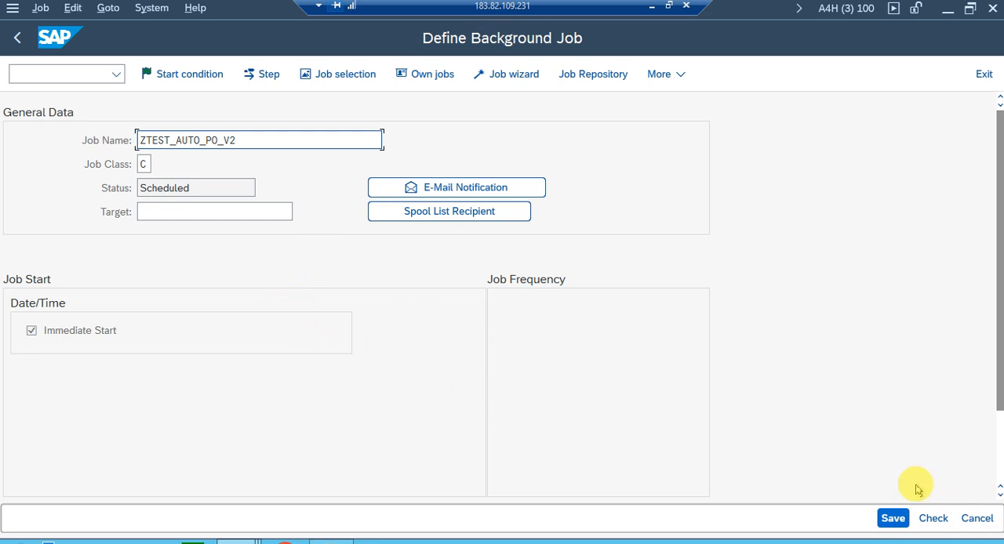
pyautogui.click(891, 524)
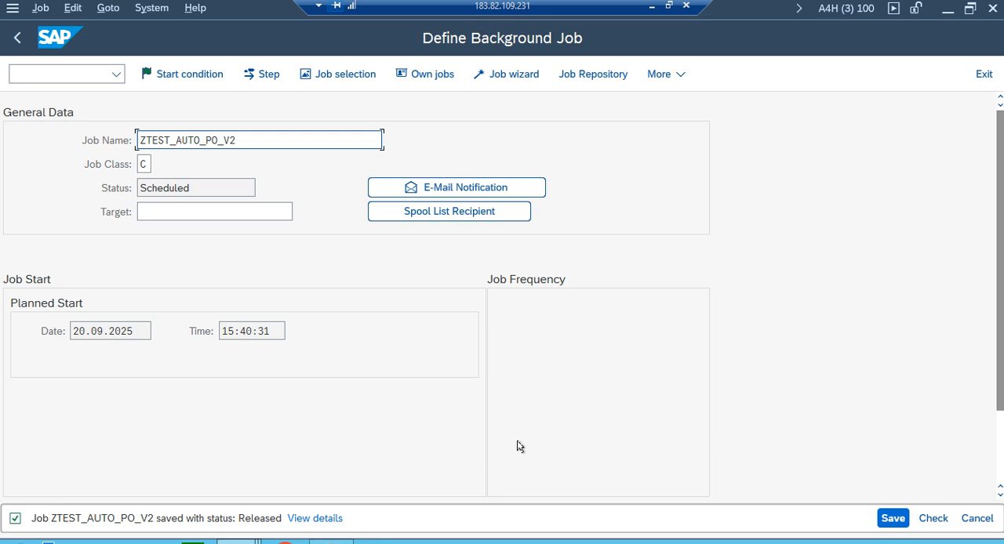
# Leave the background job definition and start the Simple Job Selection transaction, SM37.
pyautogui.click(241, 541)
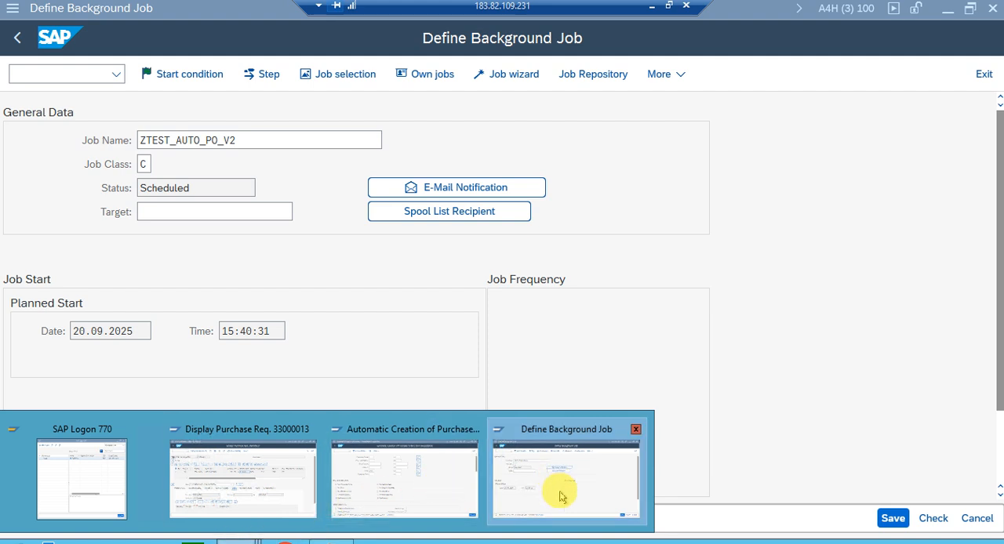
pyautogui.click(561, 495)
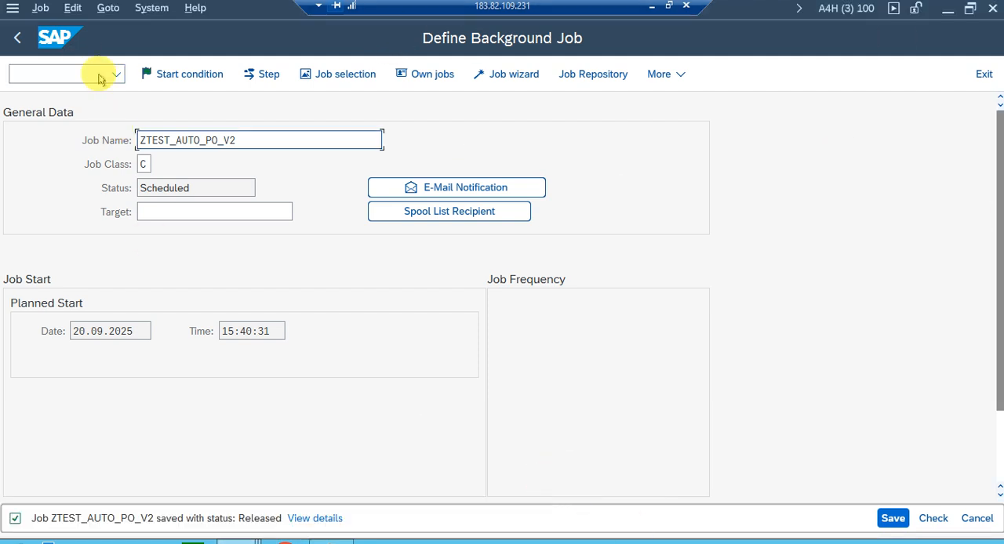
pyautogui.click(14, 38)
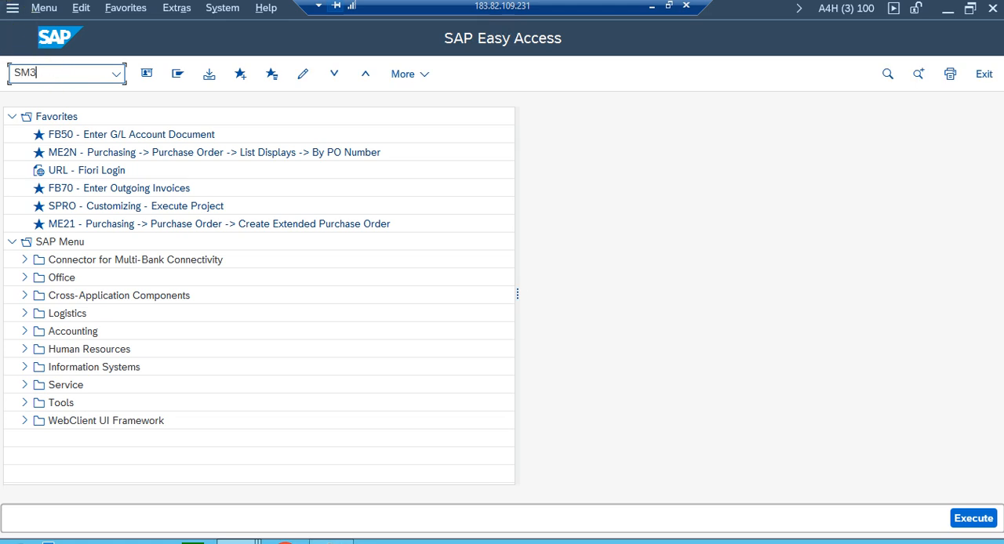
pyautogui.press('Return')
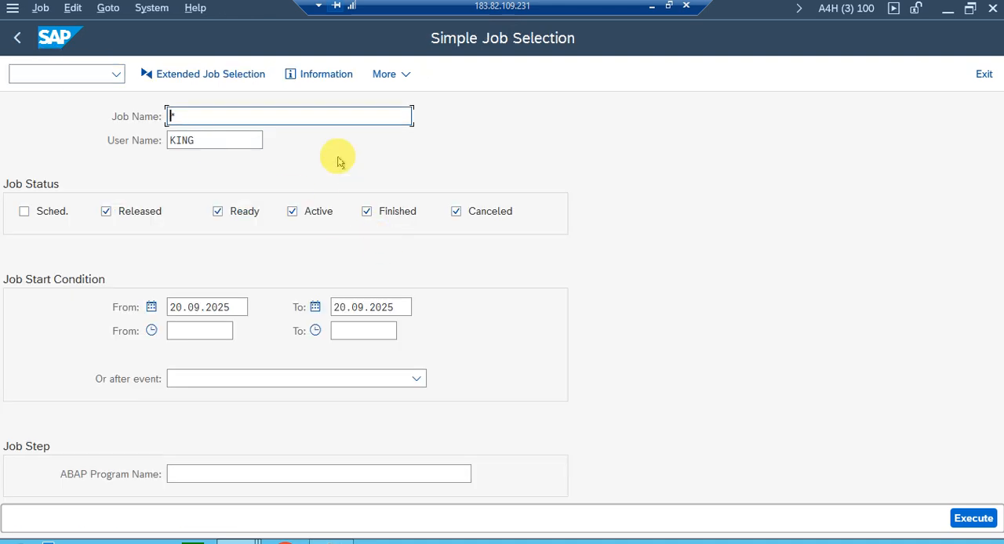
# Set the job name in the job selection to ZTEST_AUTO_PO_V2.
pyautogui.click(316, 116)
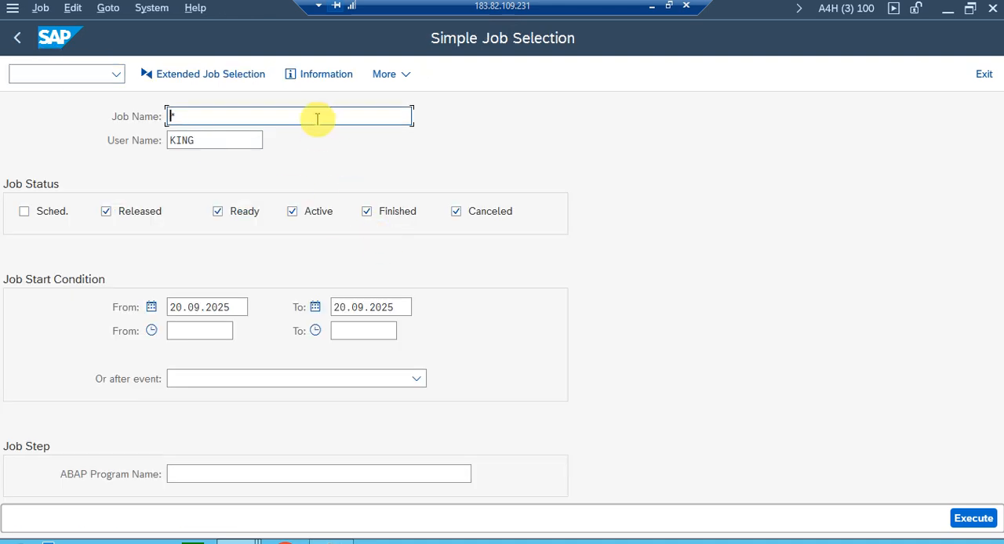
pyautogui.click(297, 136)
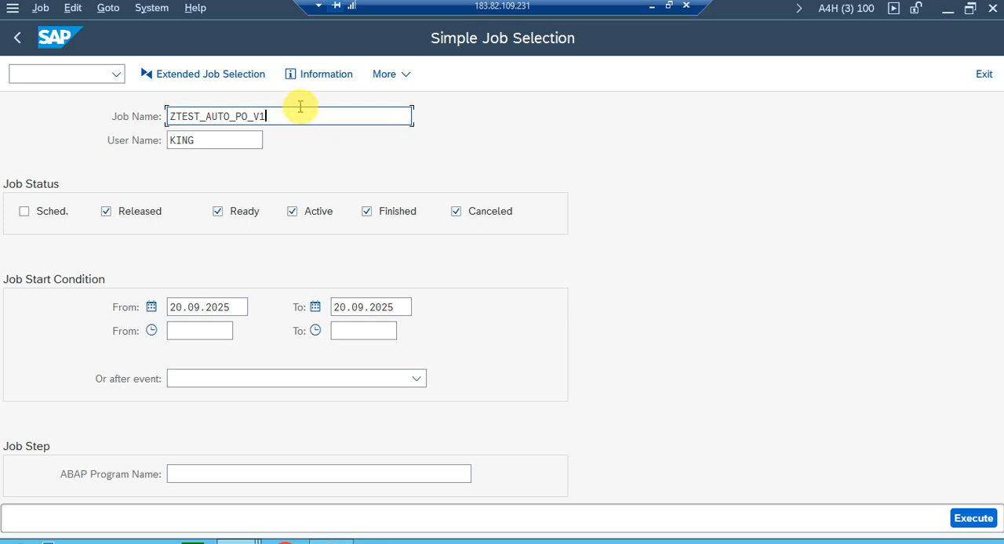
pyautogui.press('BackSpace')
pyautogui.write('2')
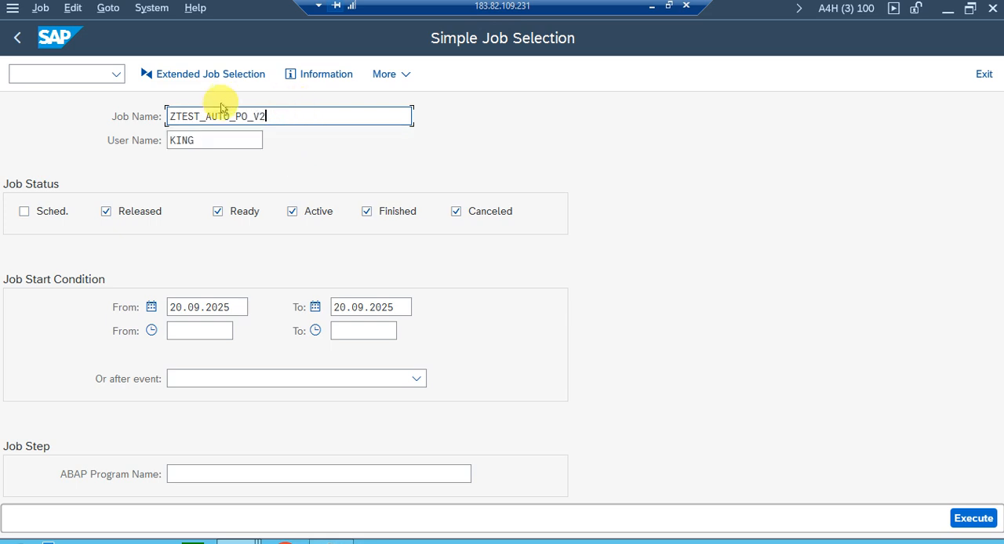
pyautogui.click(216, 139)
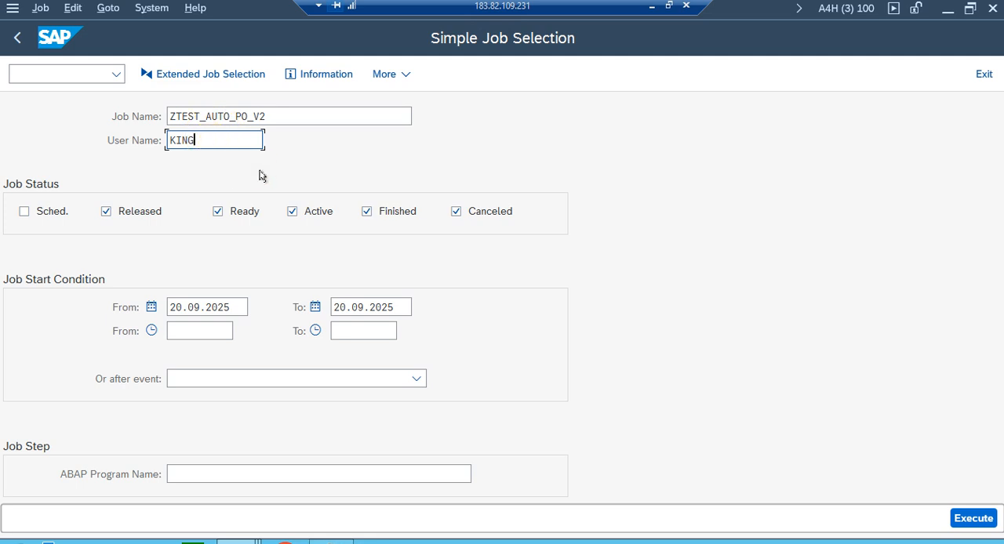
# Include scheduled jobs in the job status filter and execute the job selection.
pyautogui.press('Tab')
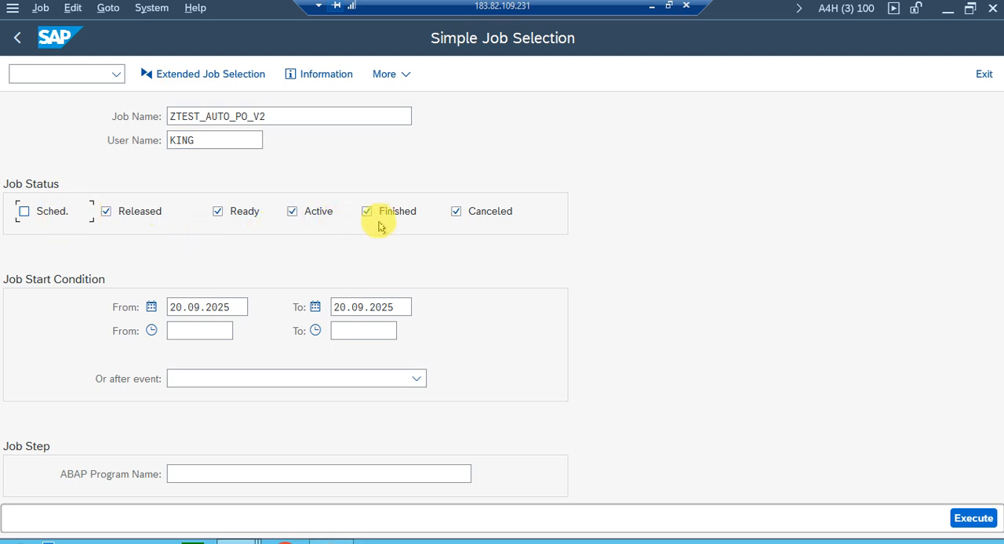
pyautogui.click(41, 210)
pyautogui.click(980, 518)
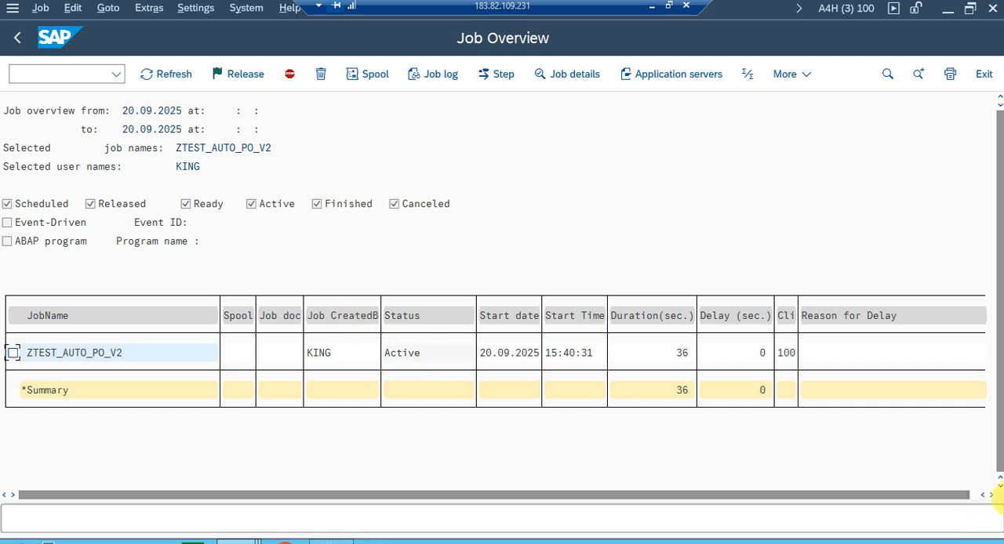
# Select job ZTEST_AUTO_PO_V2 in the job overview and refresh the list repeatedly to check its status and duration.
pyautogui.click(14, 353)
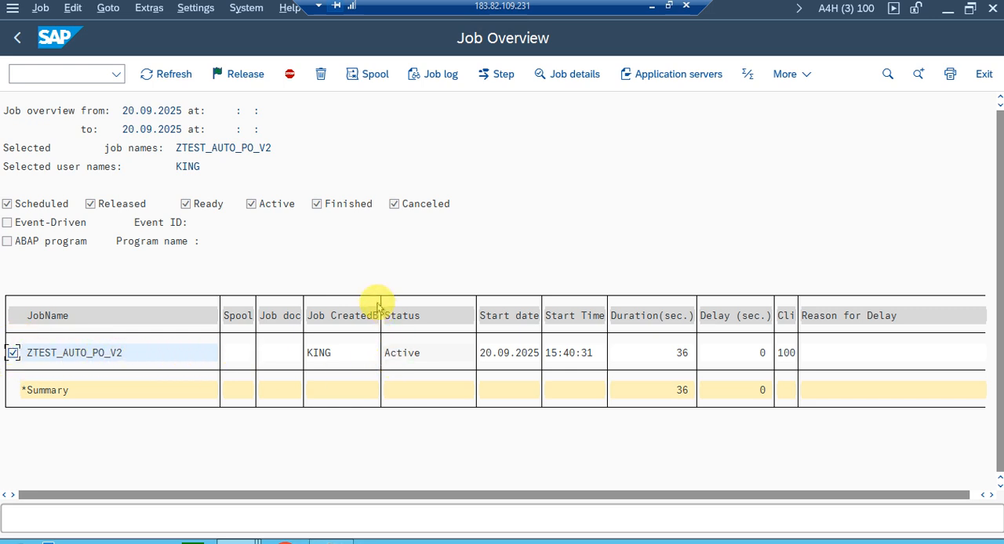
pyautogui.click(157, 74)
pyautogui.click(156, 73)
pyautogui.click(157, 74)
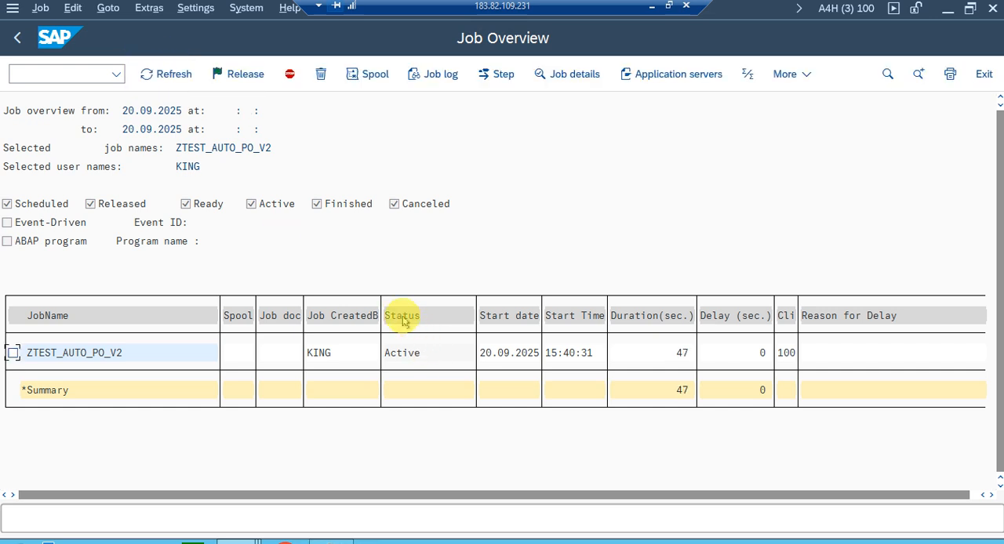
pyautogui.click(166, 74)
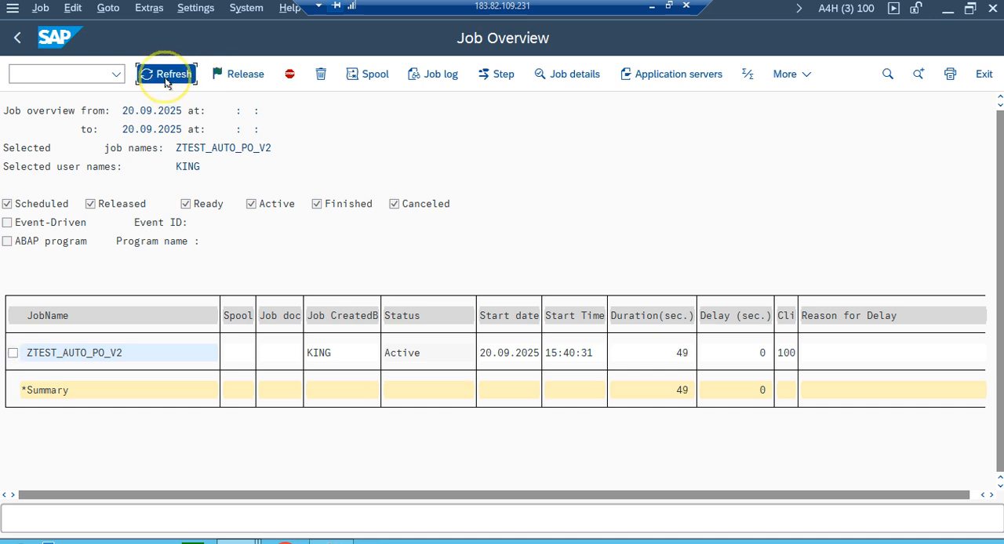
pyautogui.click(168, 74)
pyautogui.click(12, 354)
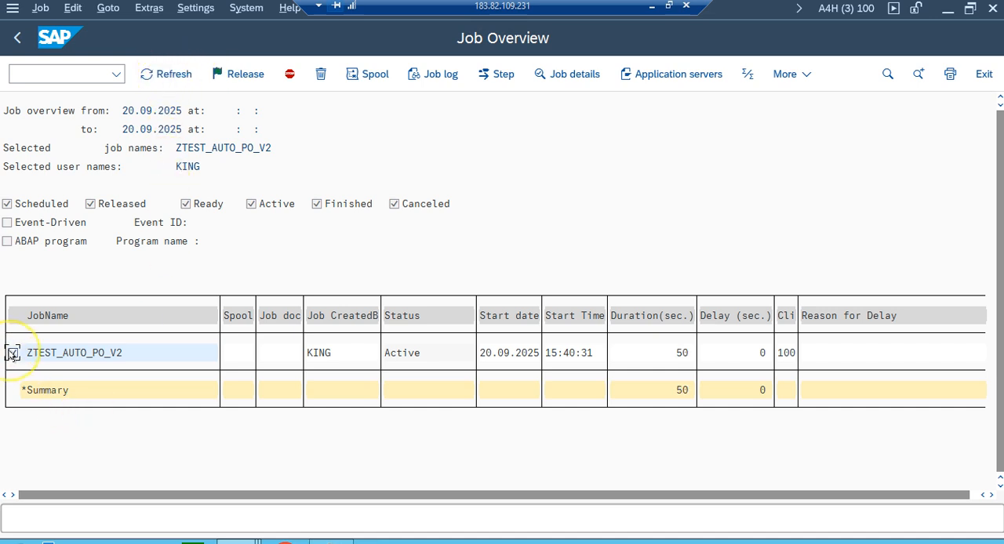
pyautogui.click(146, 73)
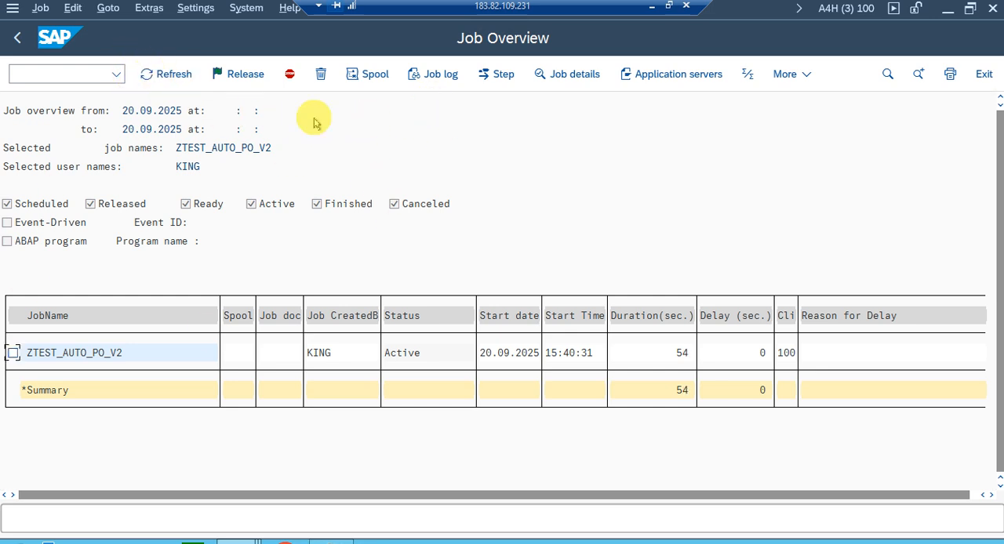
# Examine the purchase order message in the job log of ZTEST_AUTO_PO_V2, return to the job overview and refresh it.
pyautogui.click(428, 64)
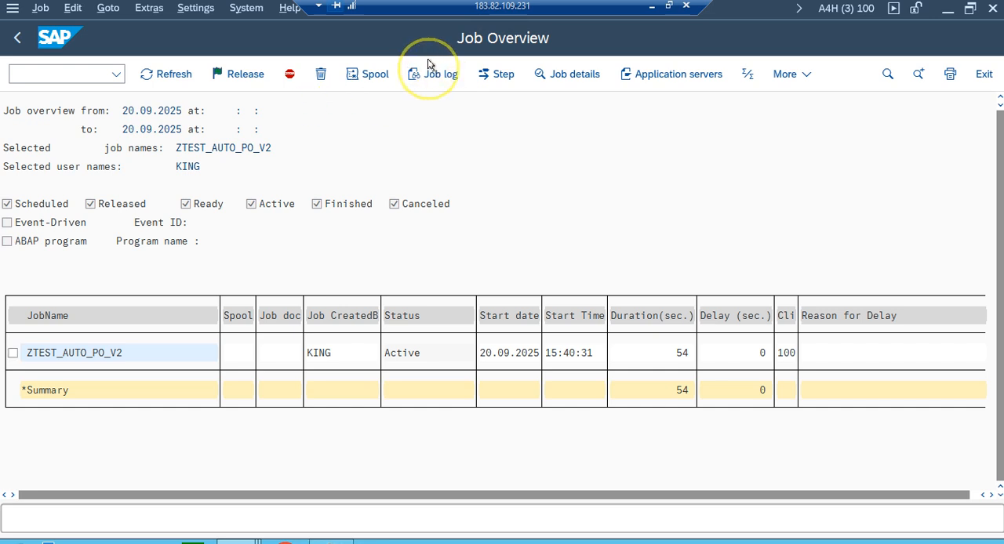
pyautogui.click(211, 255)
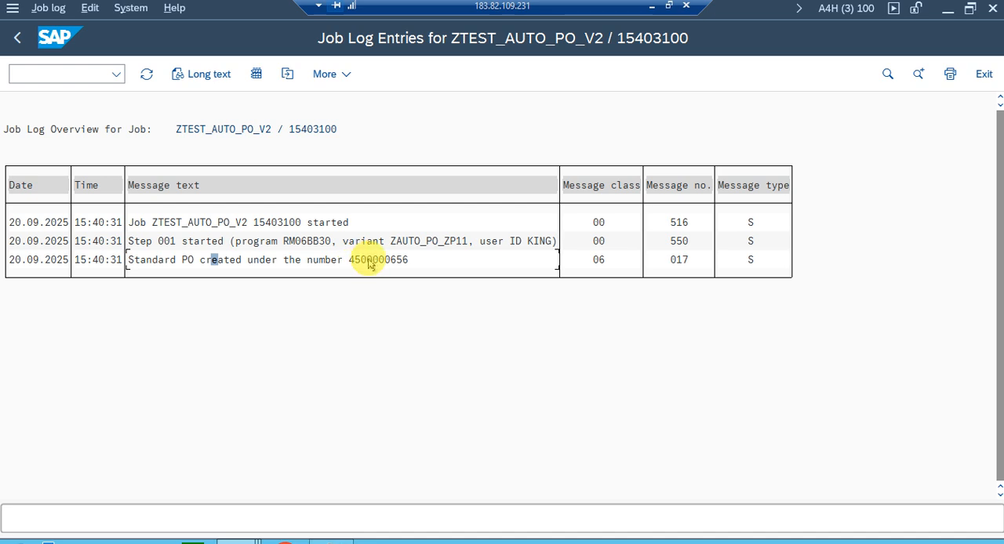
pyautogui.click(16, 35)
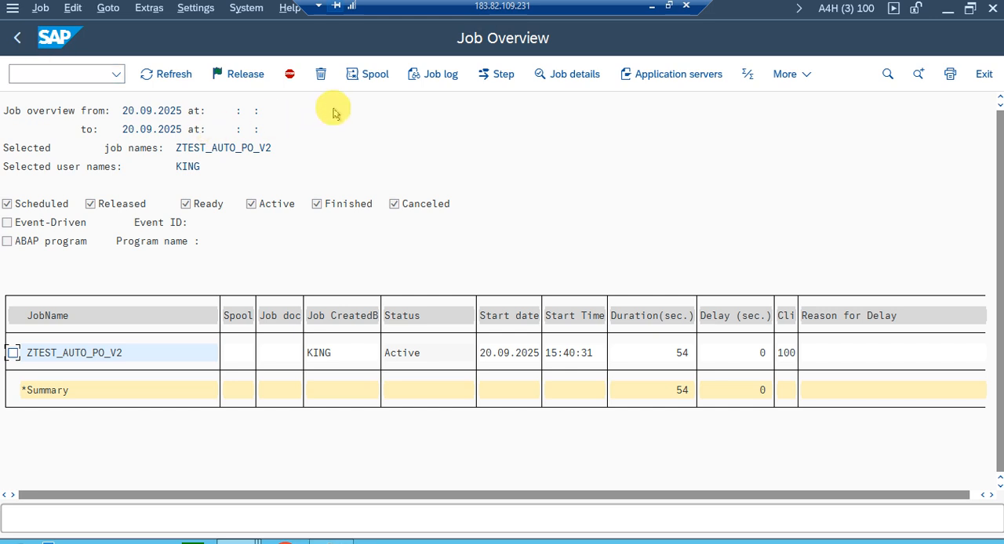
pyautogui.click(167, 73)
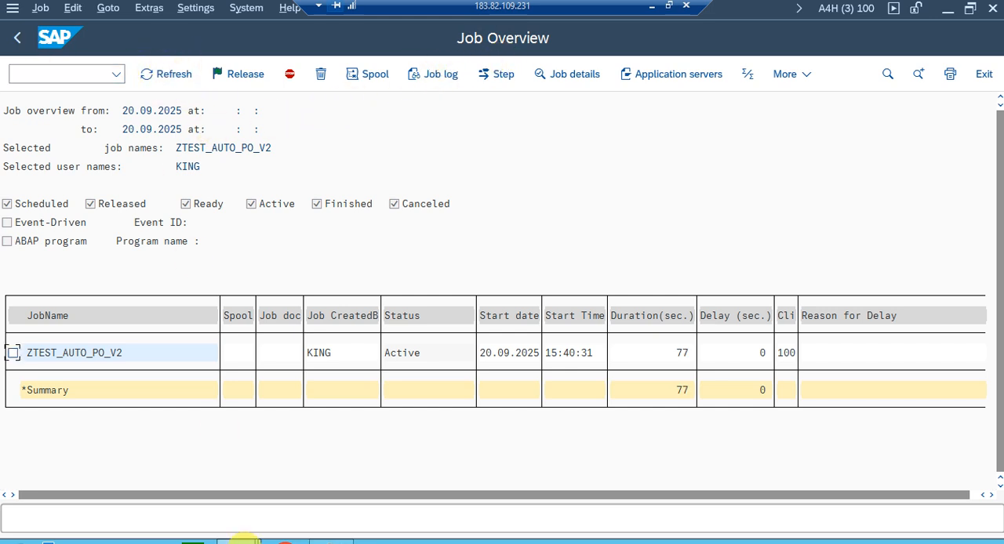
# Start the Display Purchase Order transaction, ME23N, in a new session from the job overview.
pyautogui.moveTo(300, 534)
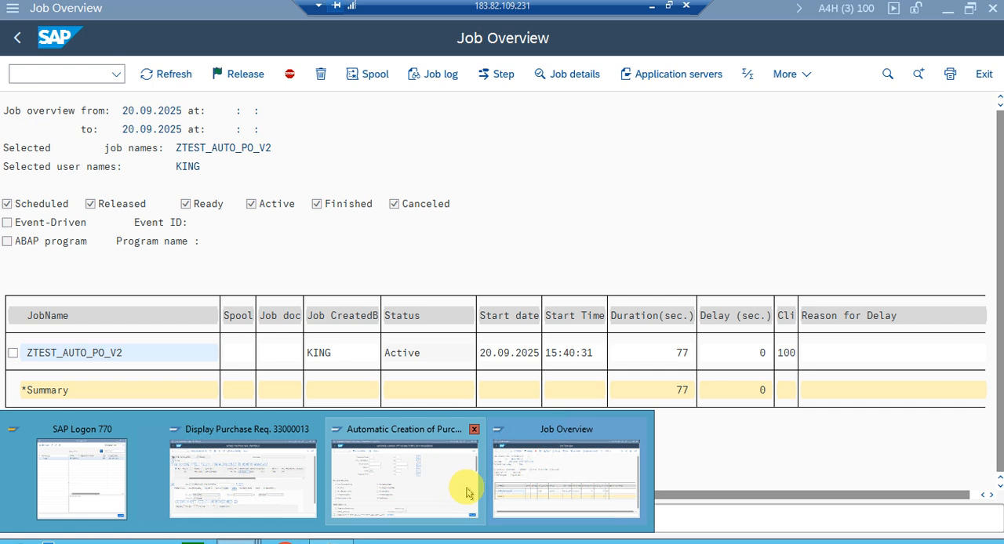
pyautogui.click(498, 469)
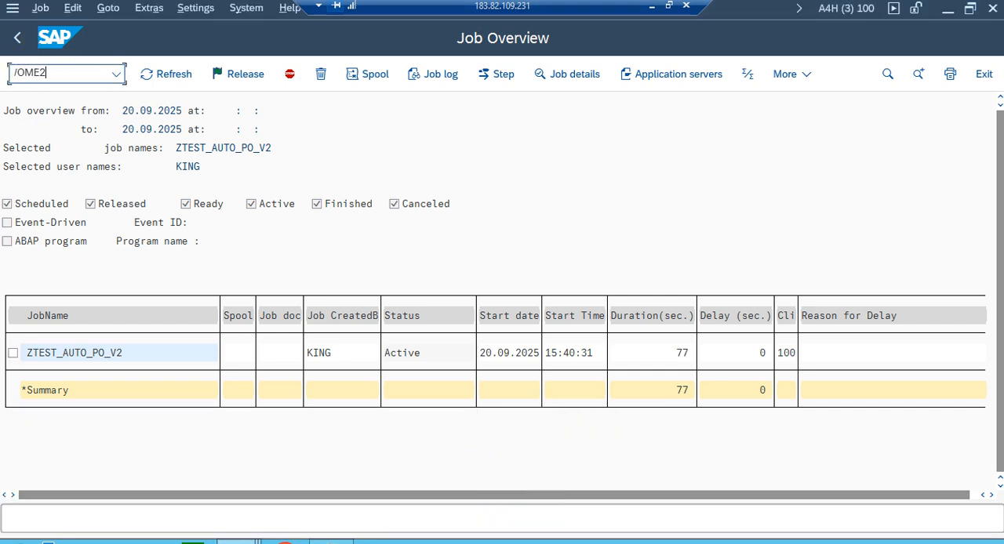
pyautogui.write('/OME23N')
pyautogui.press('Return')
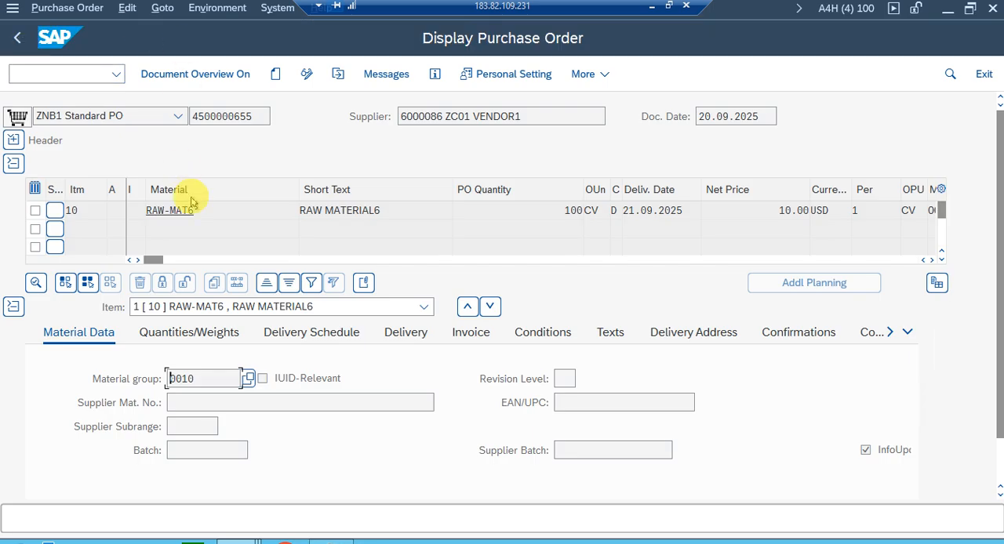
# Return to the job overview and reopen the job log of ZTEST_AUTO_PO_V2 to read the created purchase order's number.
pyautogui.hotkey('alt', 'Tab')
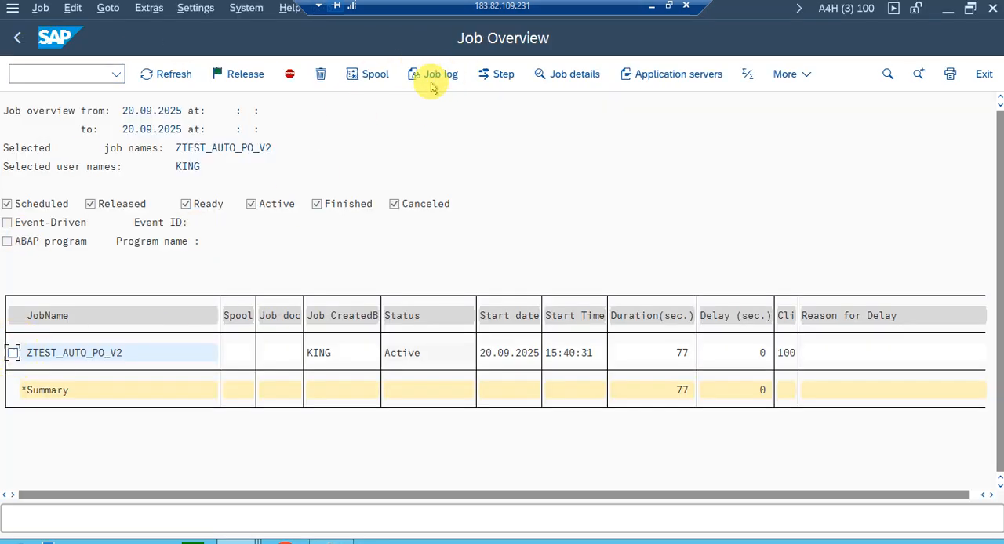
pyautogui.click(13, 355)
pyautogui.click(434, 78)
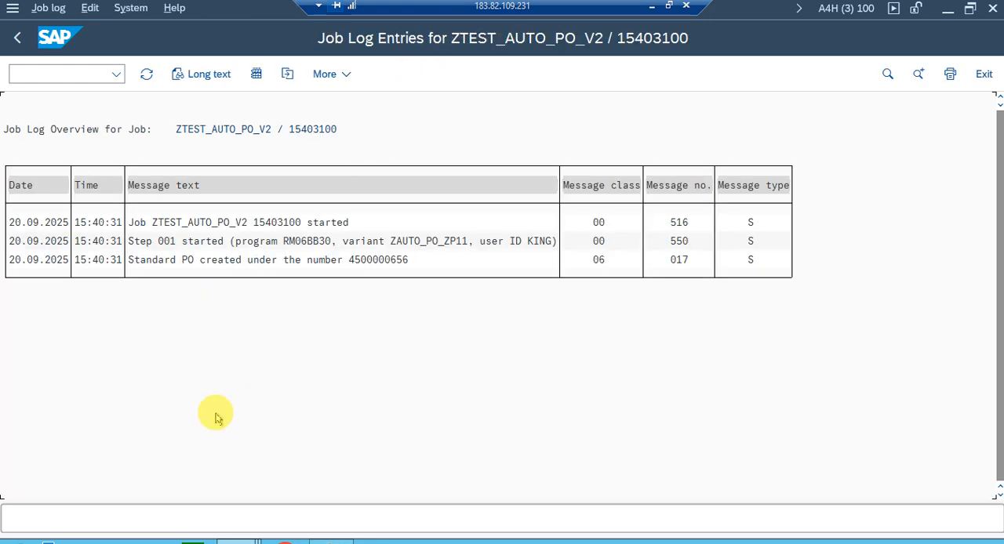
pyautogui.click(351, 261)
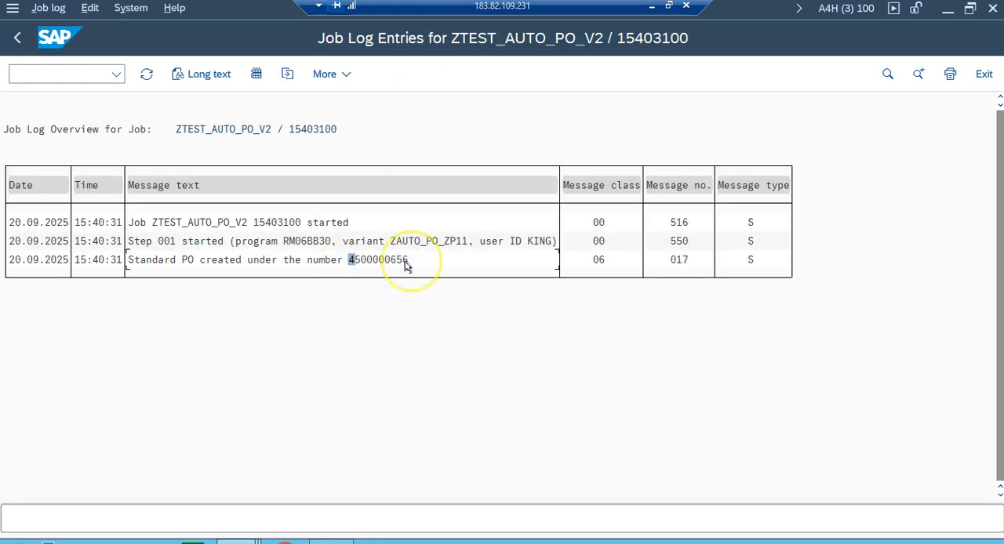
# Switch to the purchase order display and open the other document whose number is given in the job log.
pyautogui.hotkey('alt', 'Tab')
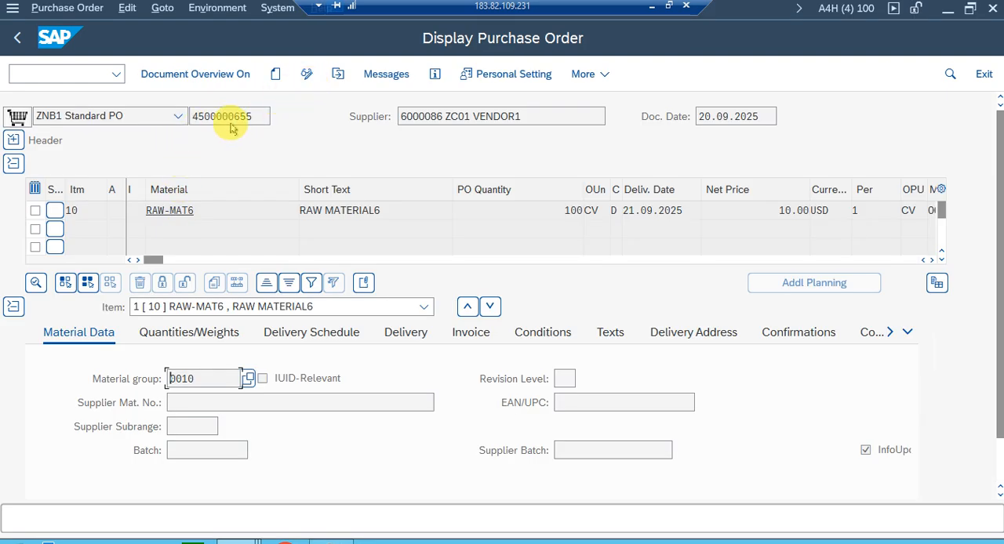
pyautogui.click(338, 74)
pyautogui.click(247, 195)
pyautogui.press('BackSpace')
pyautogui.write('656')
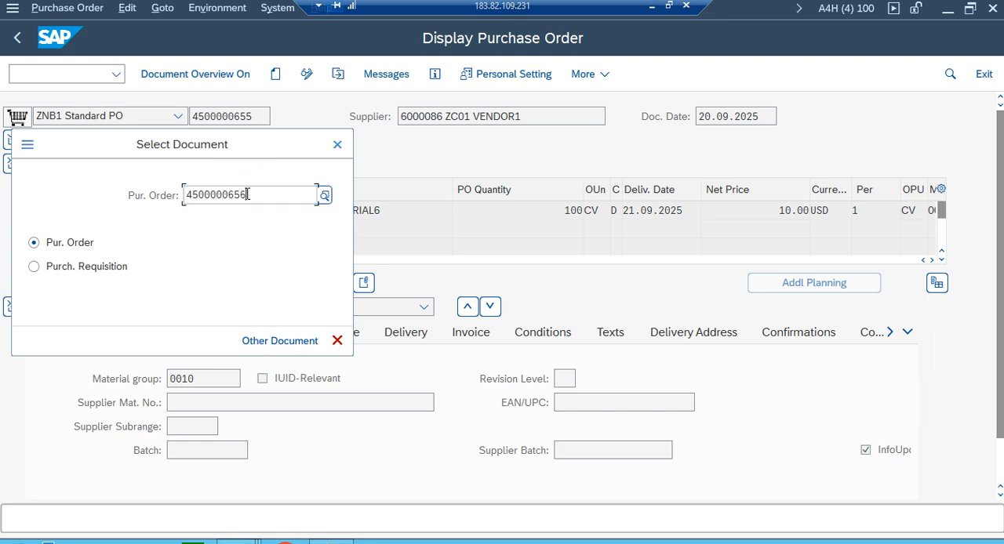
pyautogui.click(249, 196)
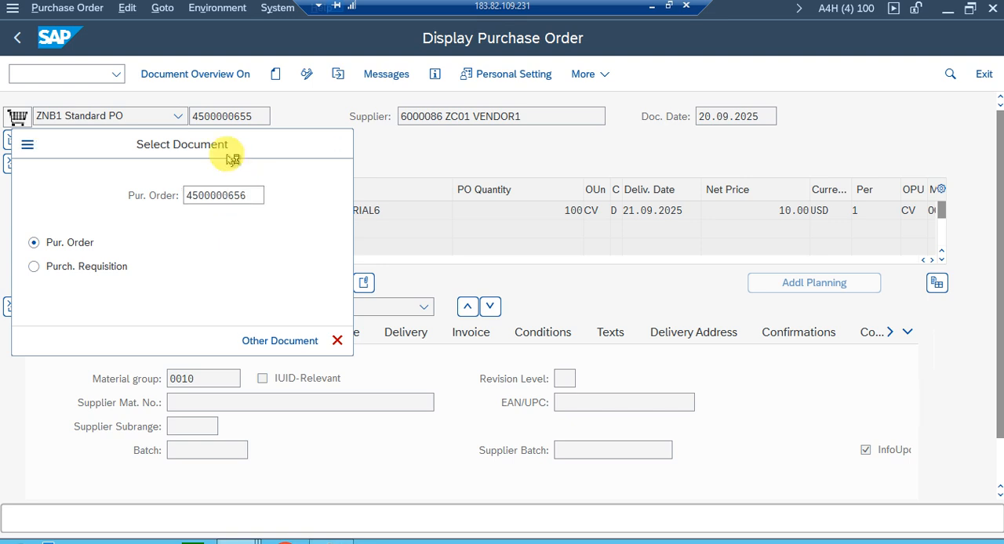
pyautogui.press('Return')
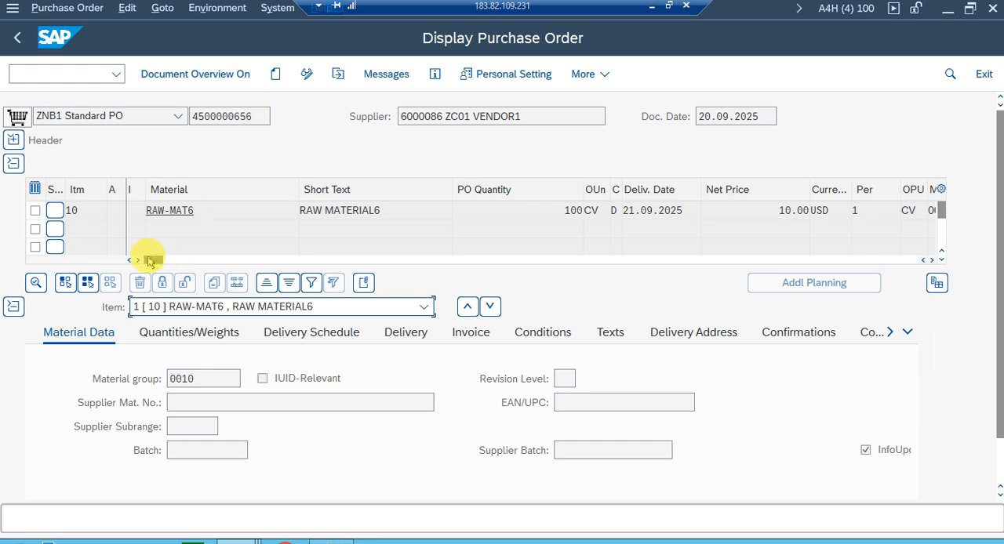
# Examine the plant, storage location, info record and purchase requisition reference of the purchase order's RAW-MAT6 item.
pyautogui.moveTo(151, 265); pyautogui.dragTo(428, 259)
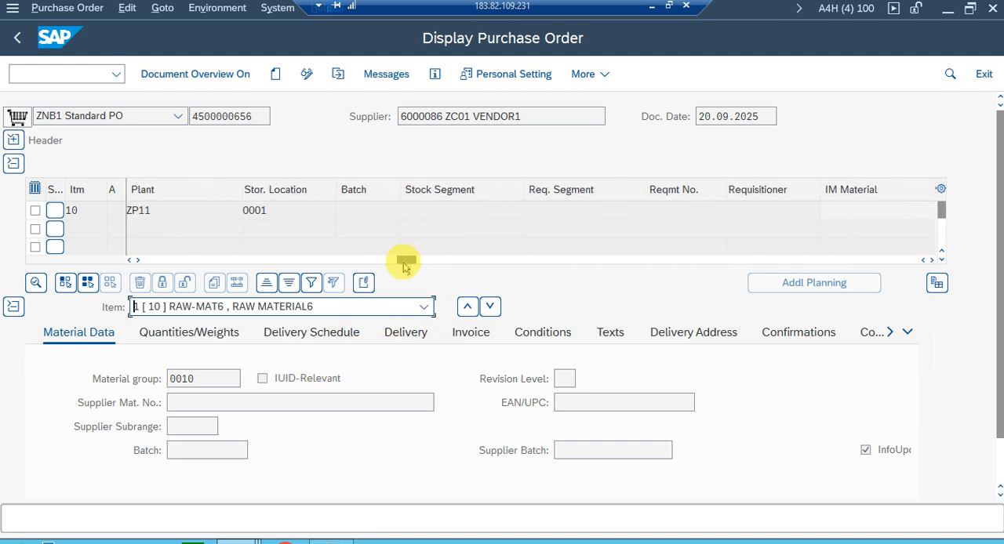
pyautogui.moveTo(405, 268); pyautogui.dragTo(479, 263)
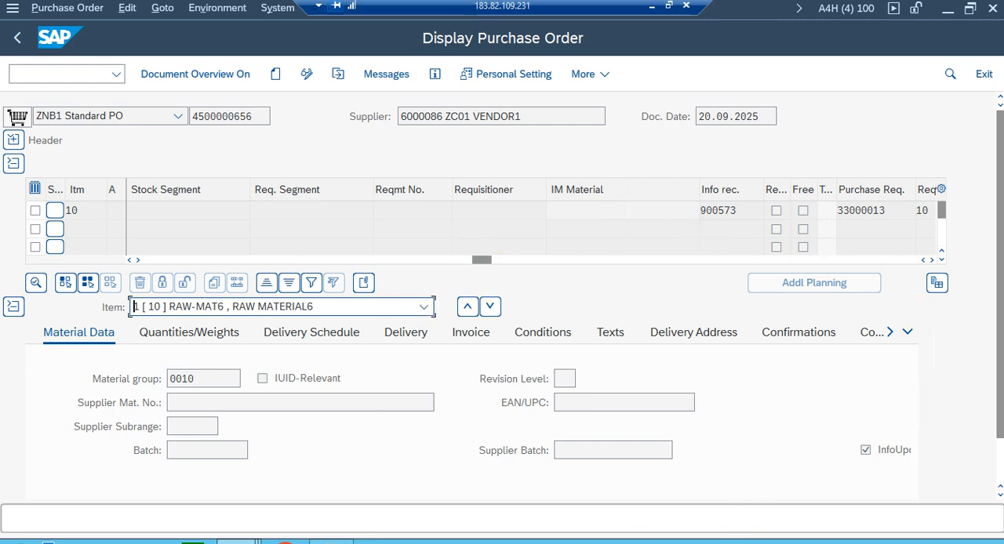
pyautogui.click(933, 260)
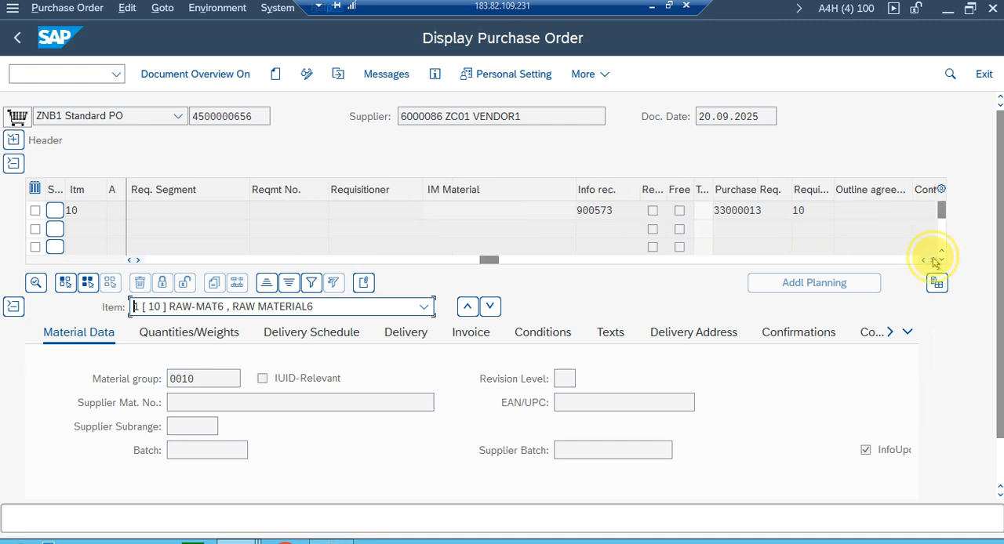
pyautogui.click(933, 261)
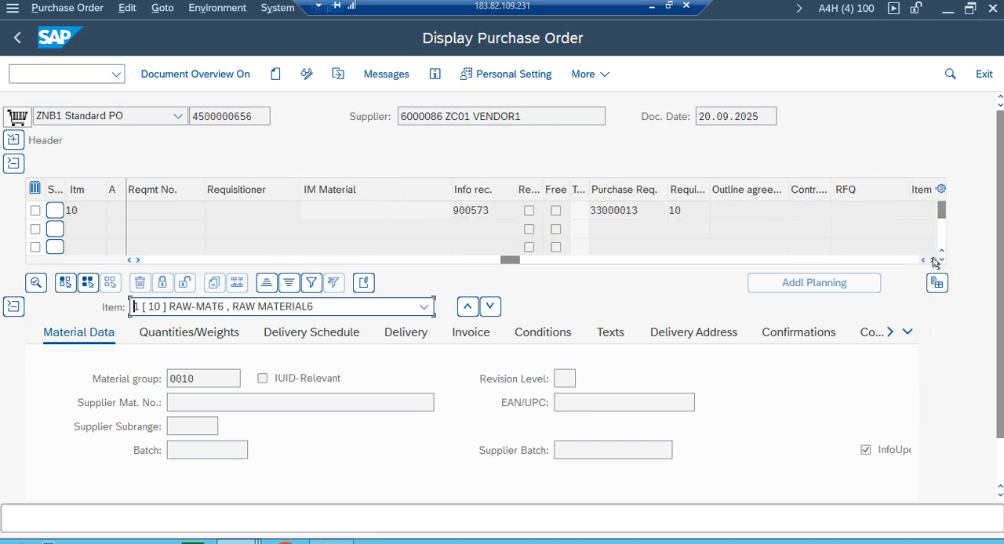
pyautogui.click(632, 206)
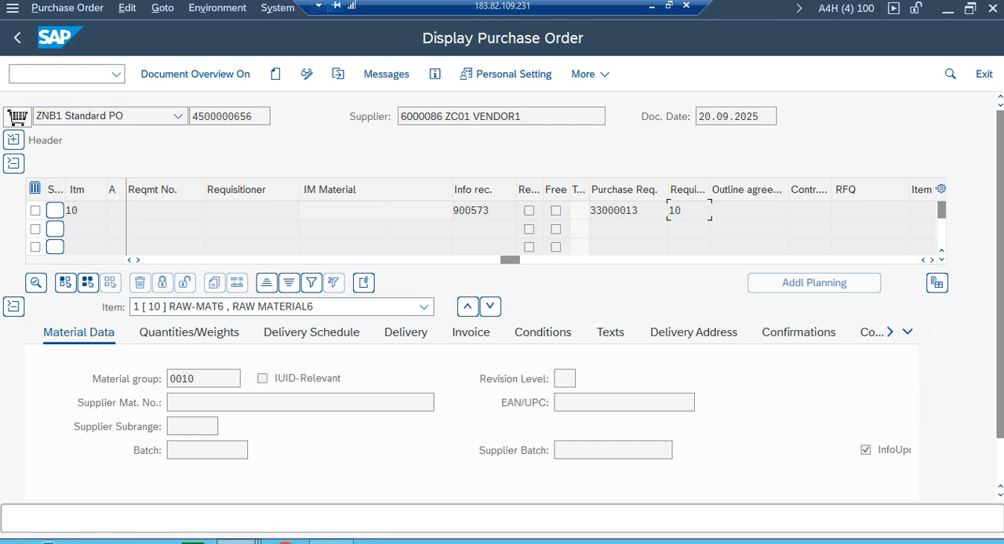
# Switch to the purchase requisition display and reload the same requisition to check its processing status.
pyautogui.moveTo(235, 541)
pyautogui.click(280, 471)
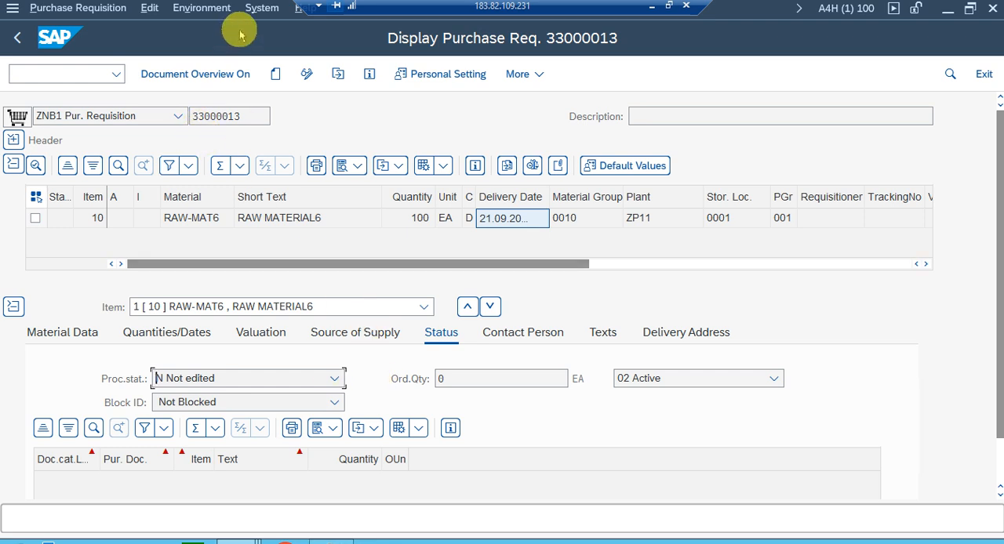
pyautogui.click(338, 74)
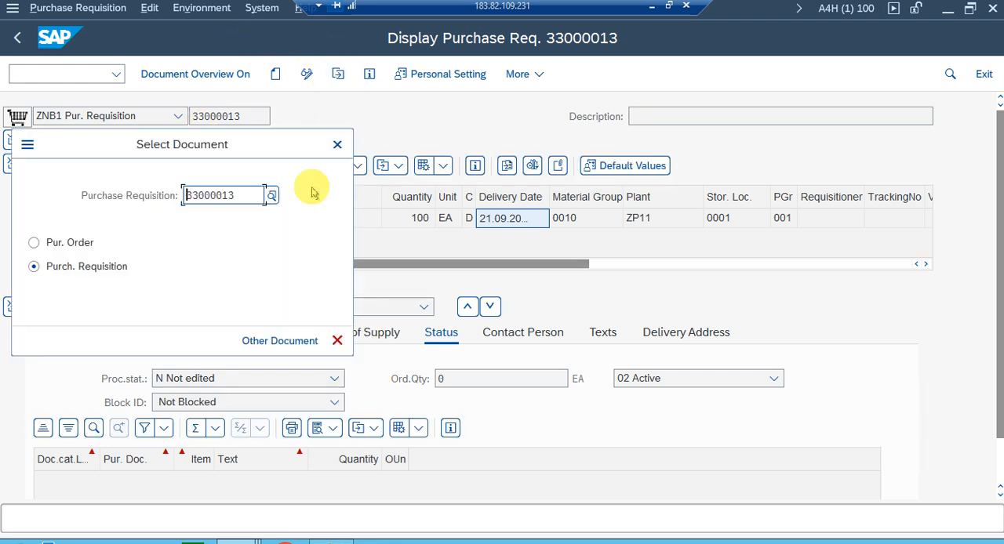
pyautogui.click(275, 340)
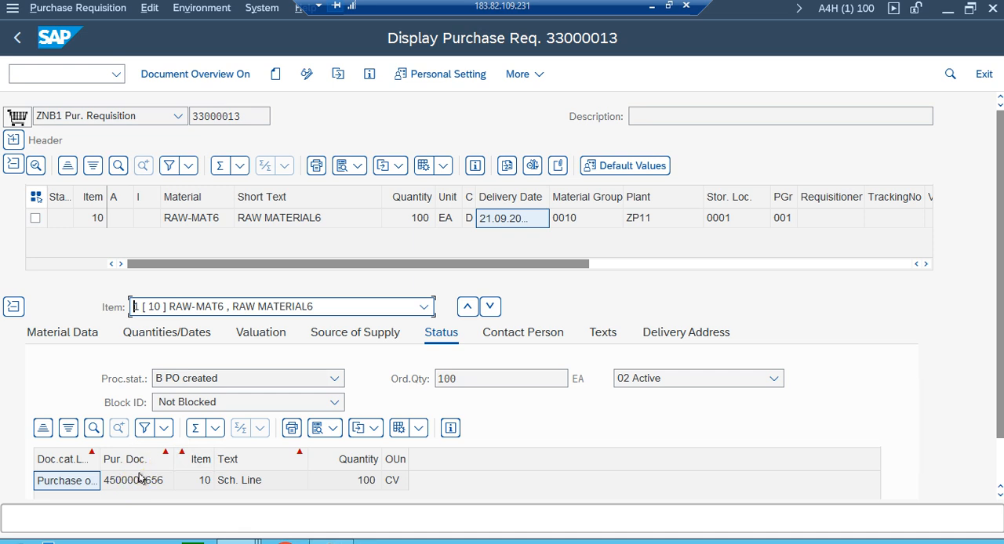
# Examine the requested, ordered and open quantities in the Quantities/Dates details of the requisition's RAW-MAT6 item.
pyautogui.click(150, 334)
pyautogui.click(216, 377)
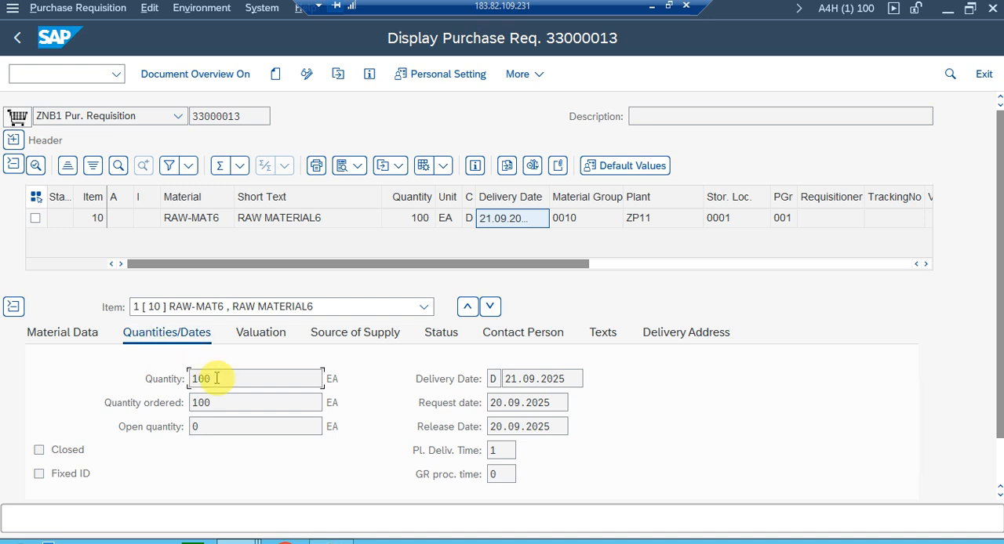
pyautogui.moveTo(225, 376); pyautogui.dragTo(117, 365)
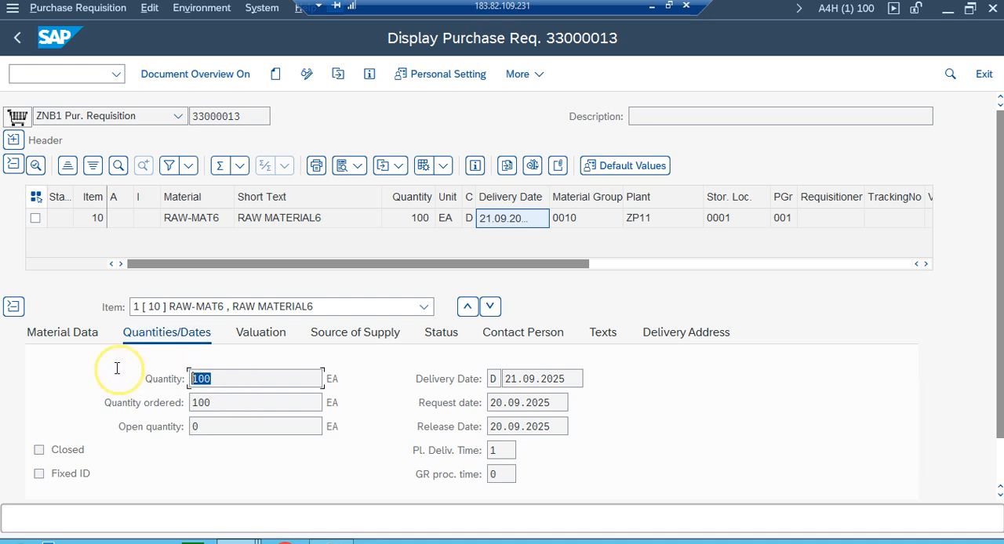
pyautogui.doubleClick(225, 404)
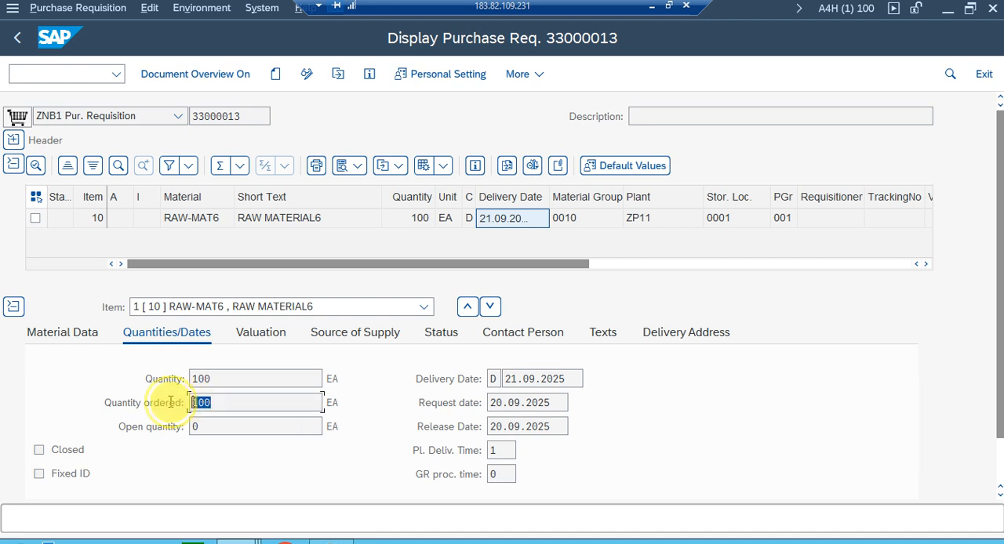
pyautogui.click(206, 426)
pyautogui.click(225, 379)
pyautogui.click(212, 424)
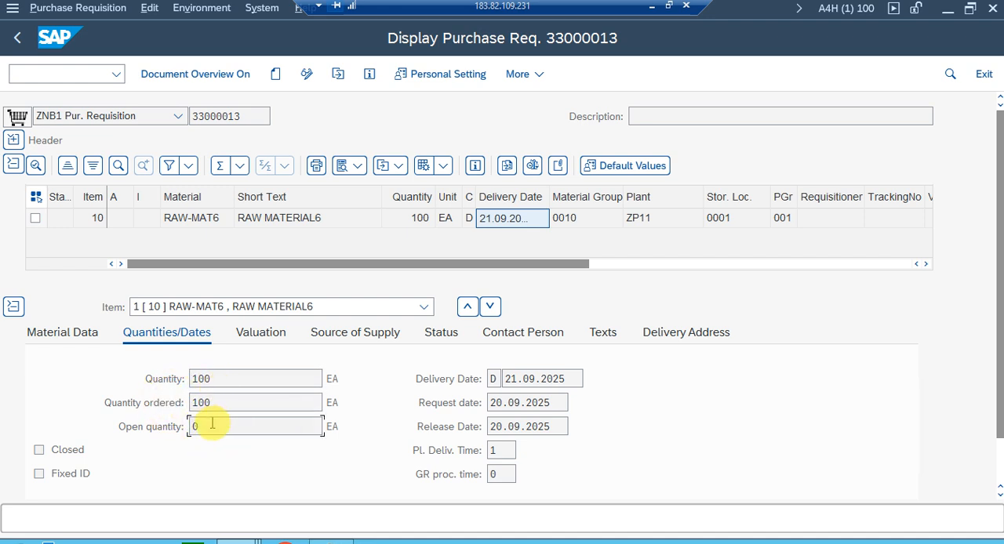
pyautogui.moveTo(209, 378); pyautogui.dragTo(31, 370)
pyautogui.moveTo(280, 407); pyautogui.dragTo(116, 385)
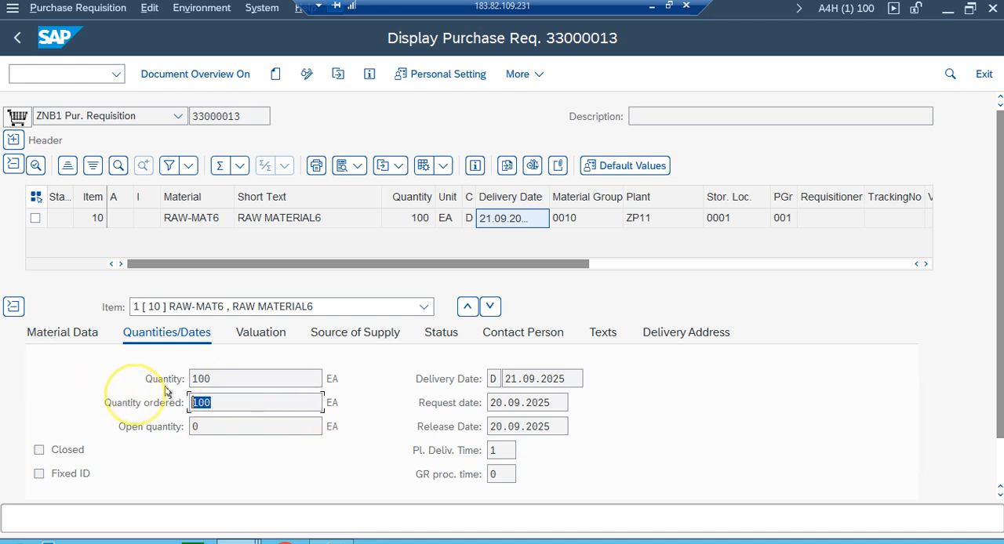